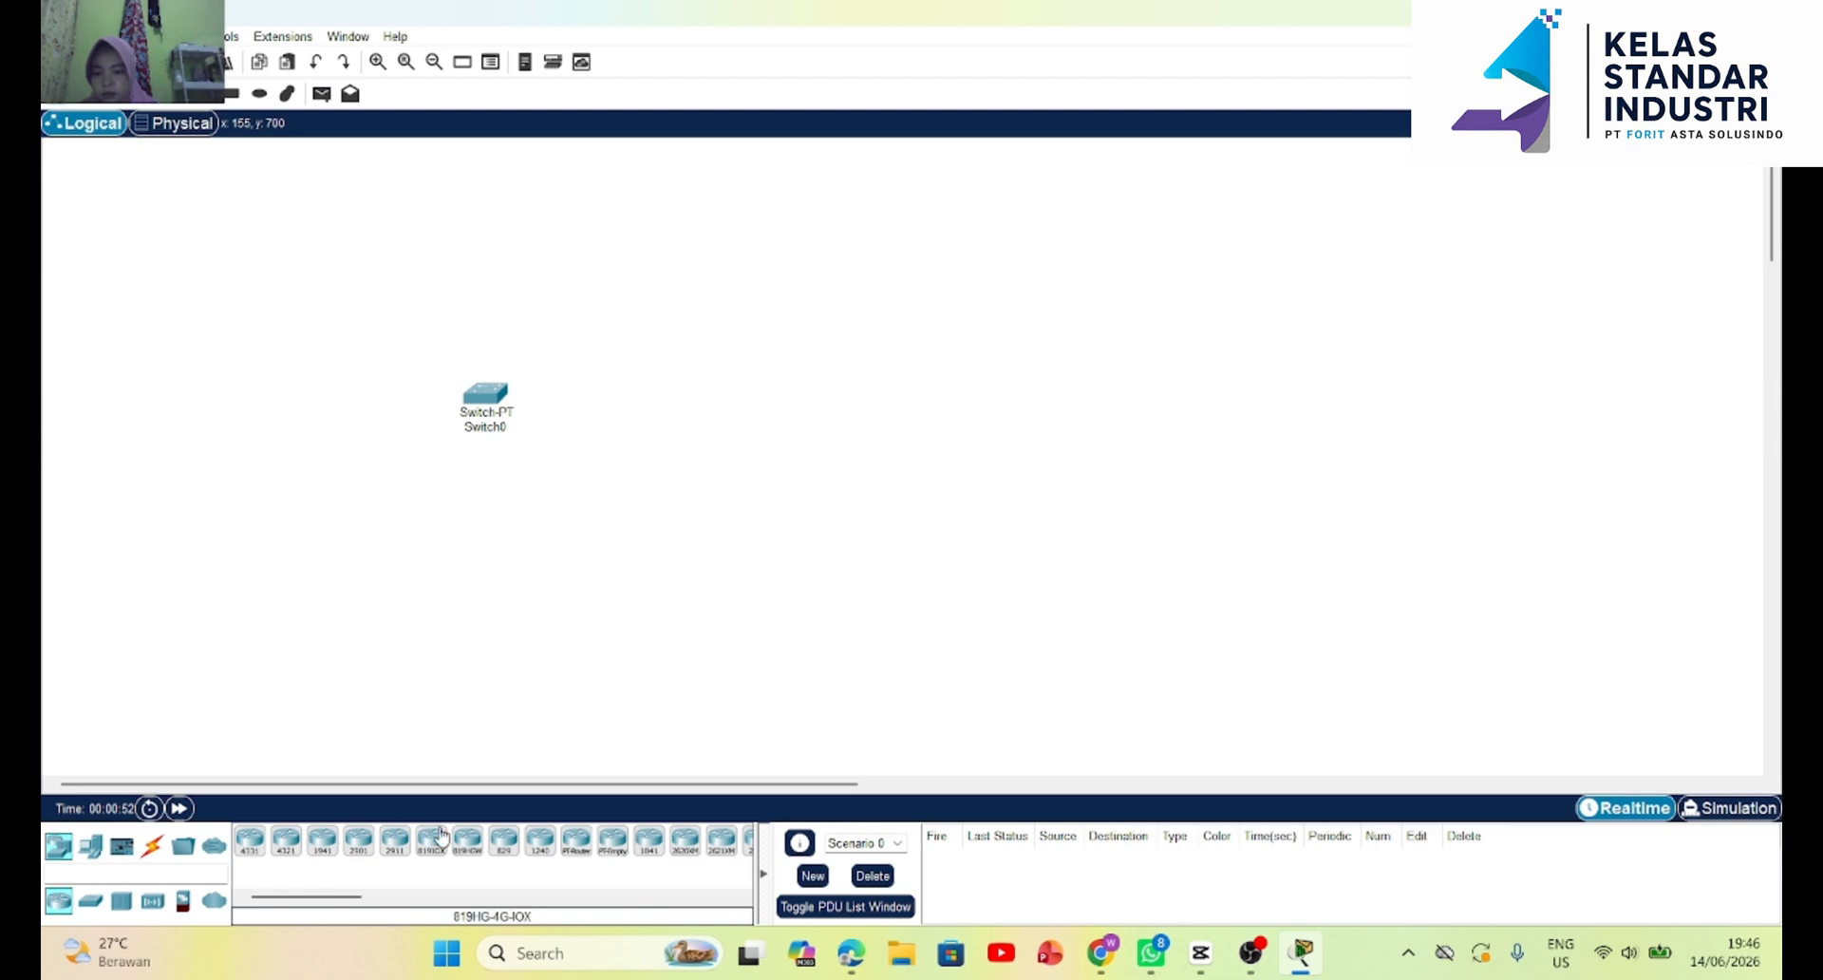
Place a Router-PT above the existing switch and move the switch down to widen the gap between them.
click(577, 840)
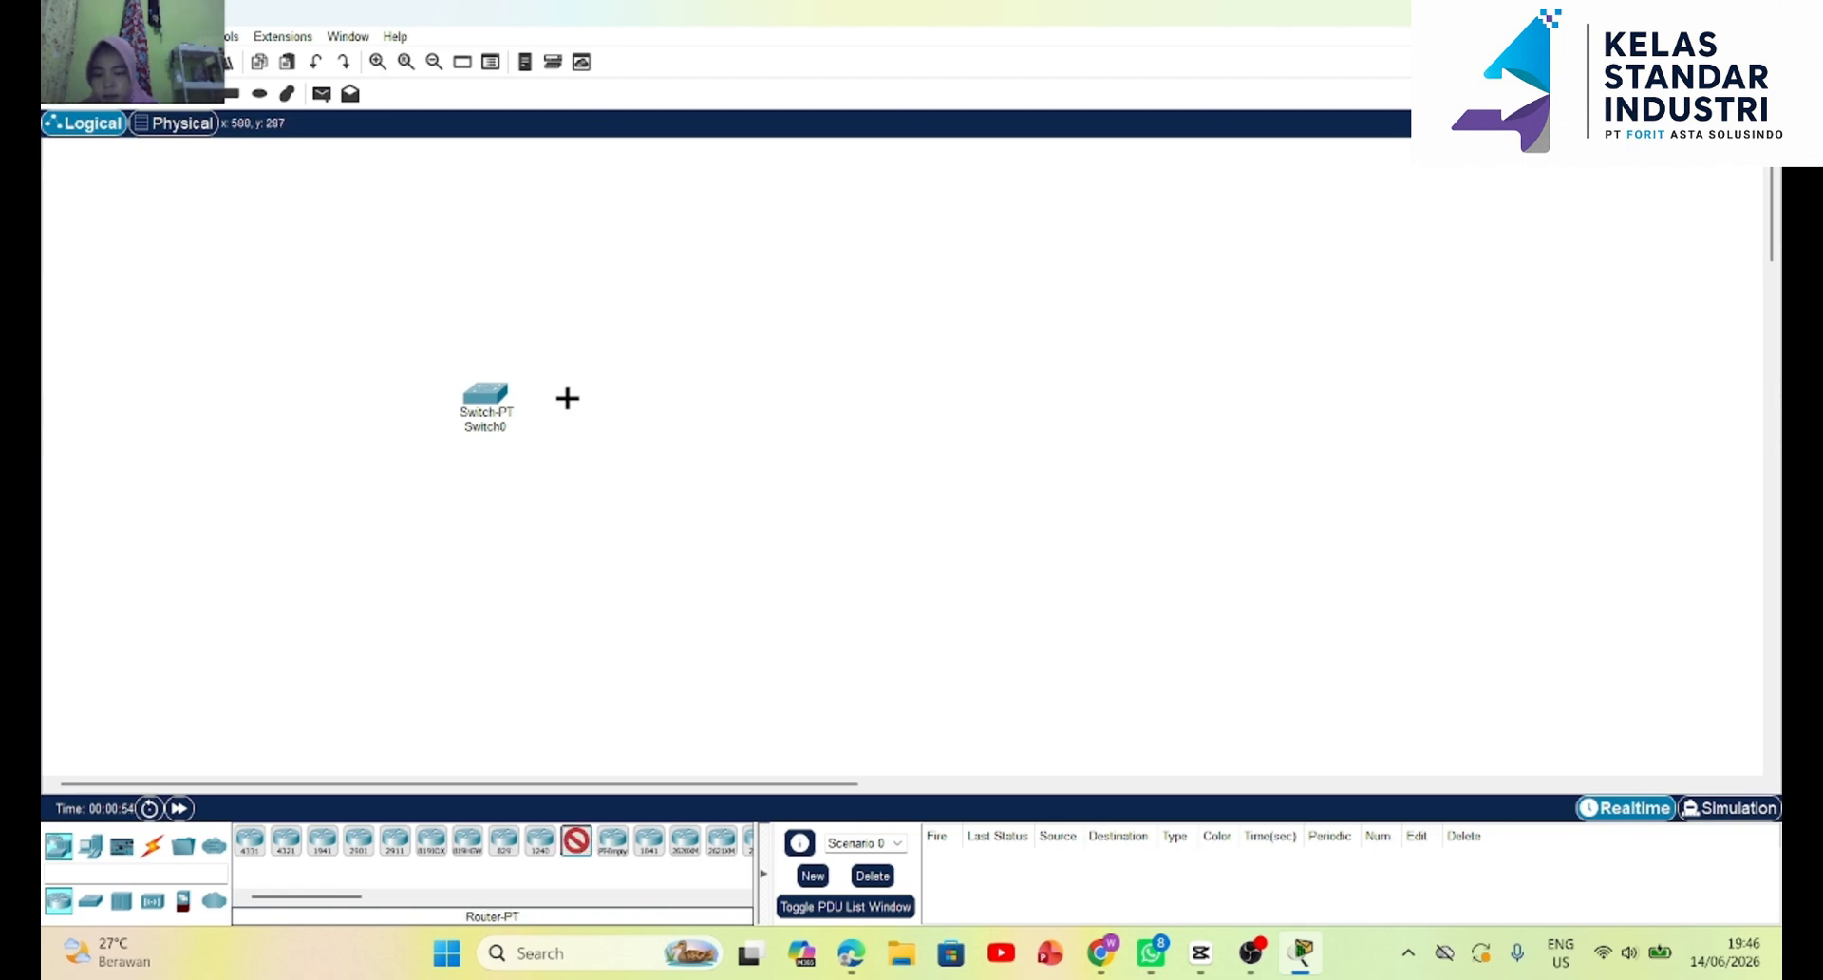
click(491, 300)
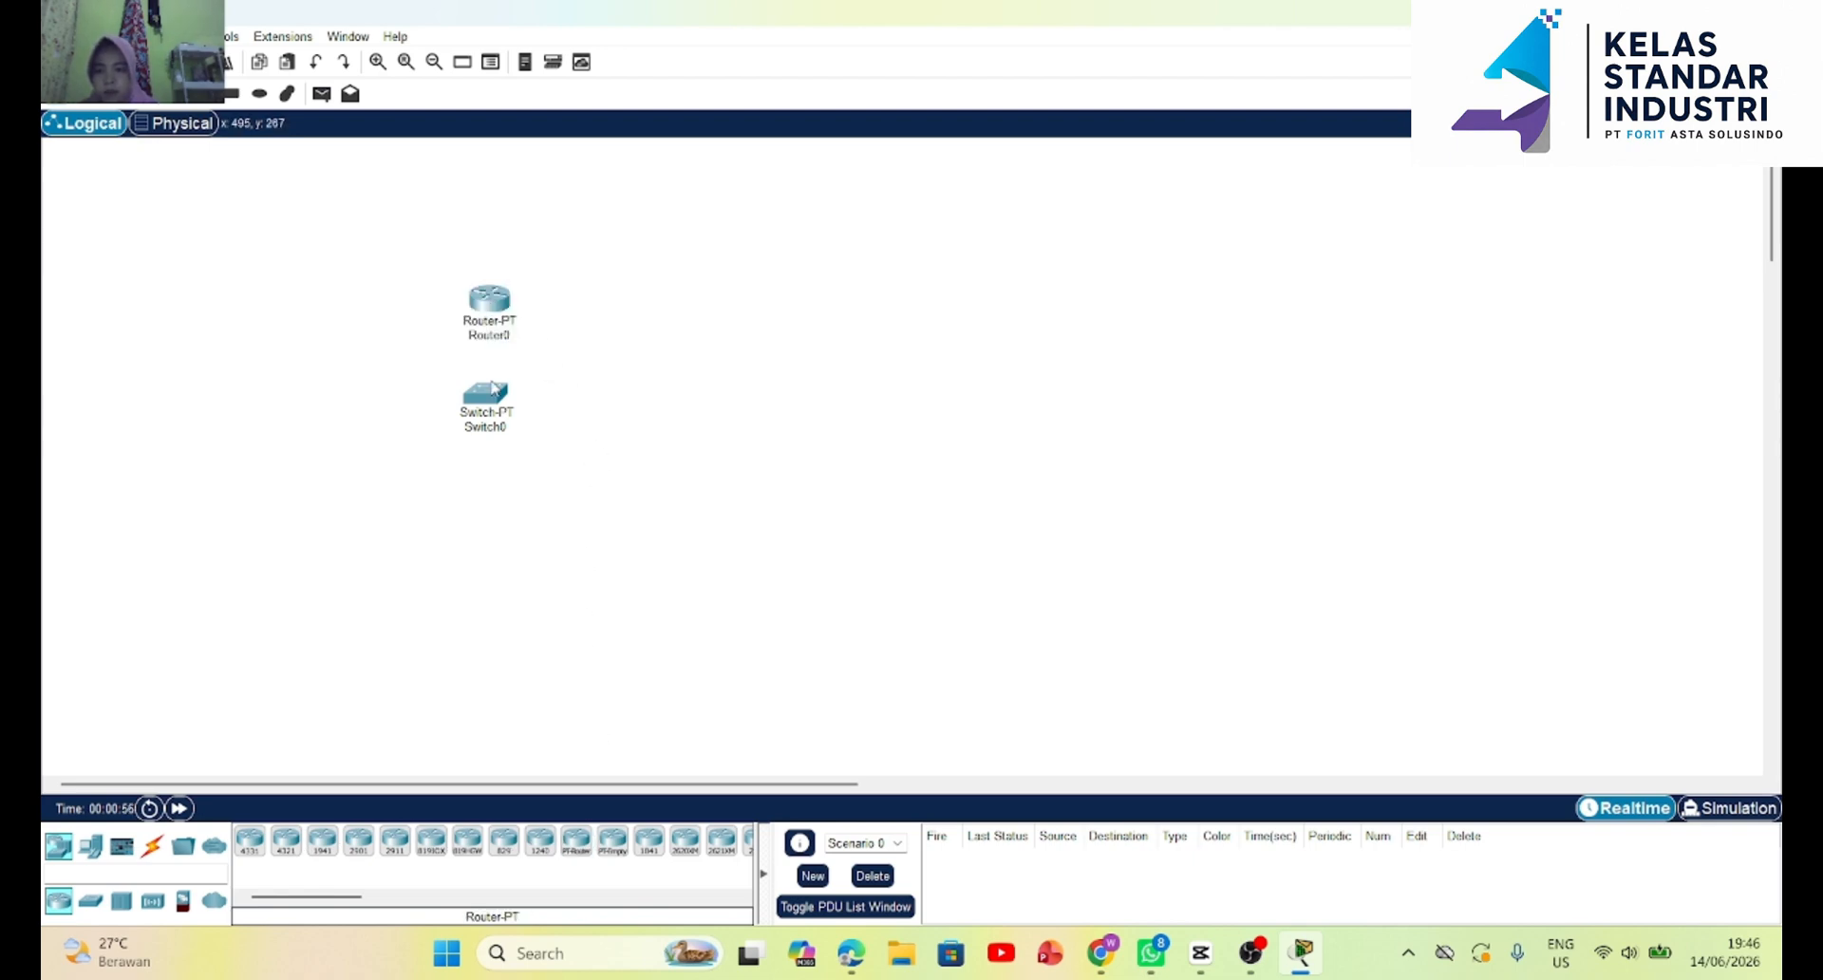
drag(492, 392, 495, 435)
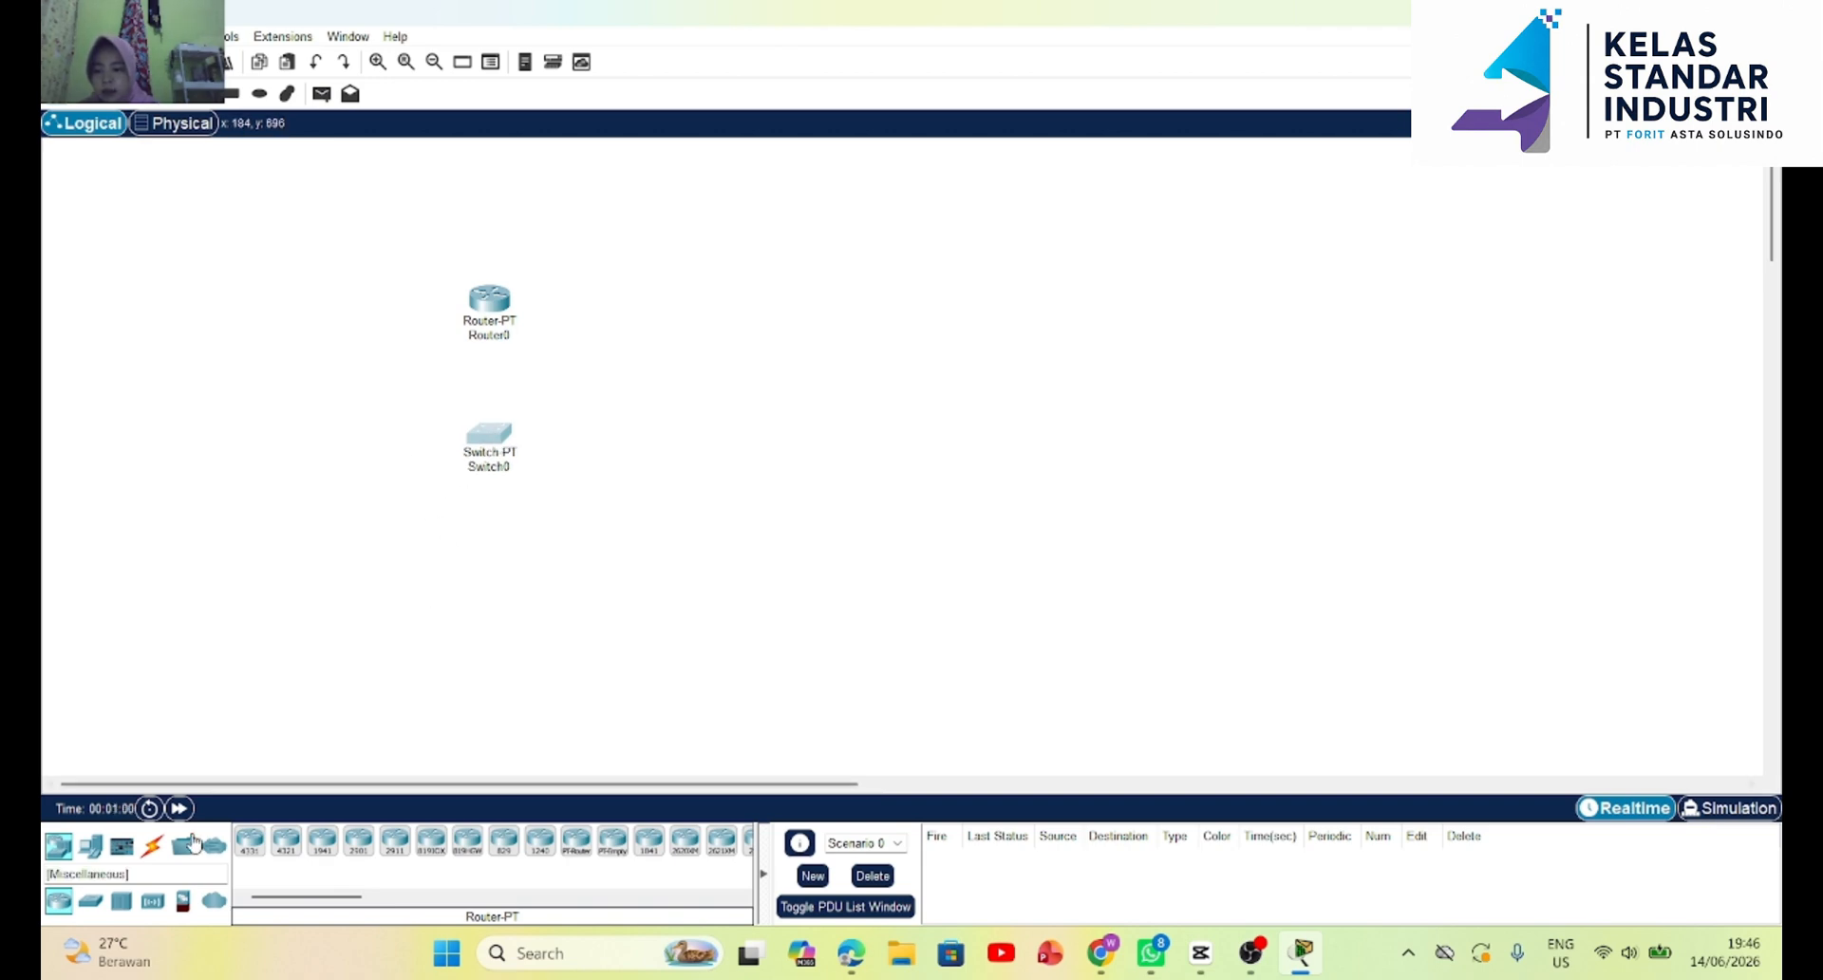
Connect Switch0 to Router0 using the automatically chosen connection type.
click(152, 845)
click(252, 844)
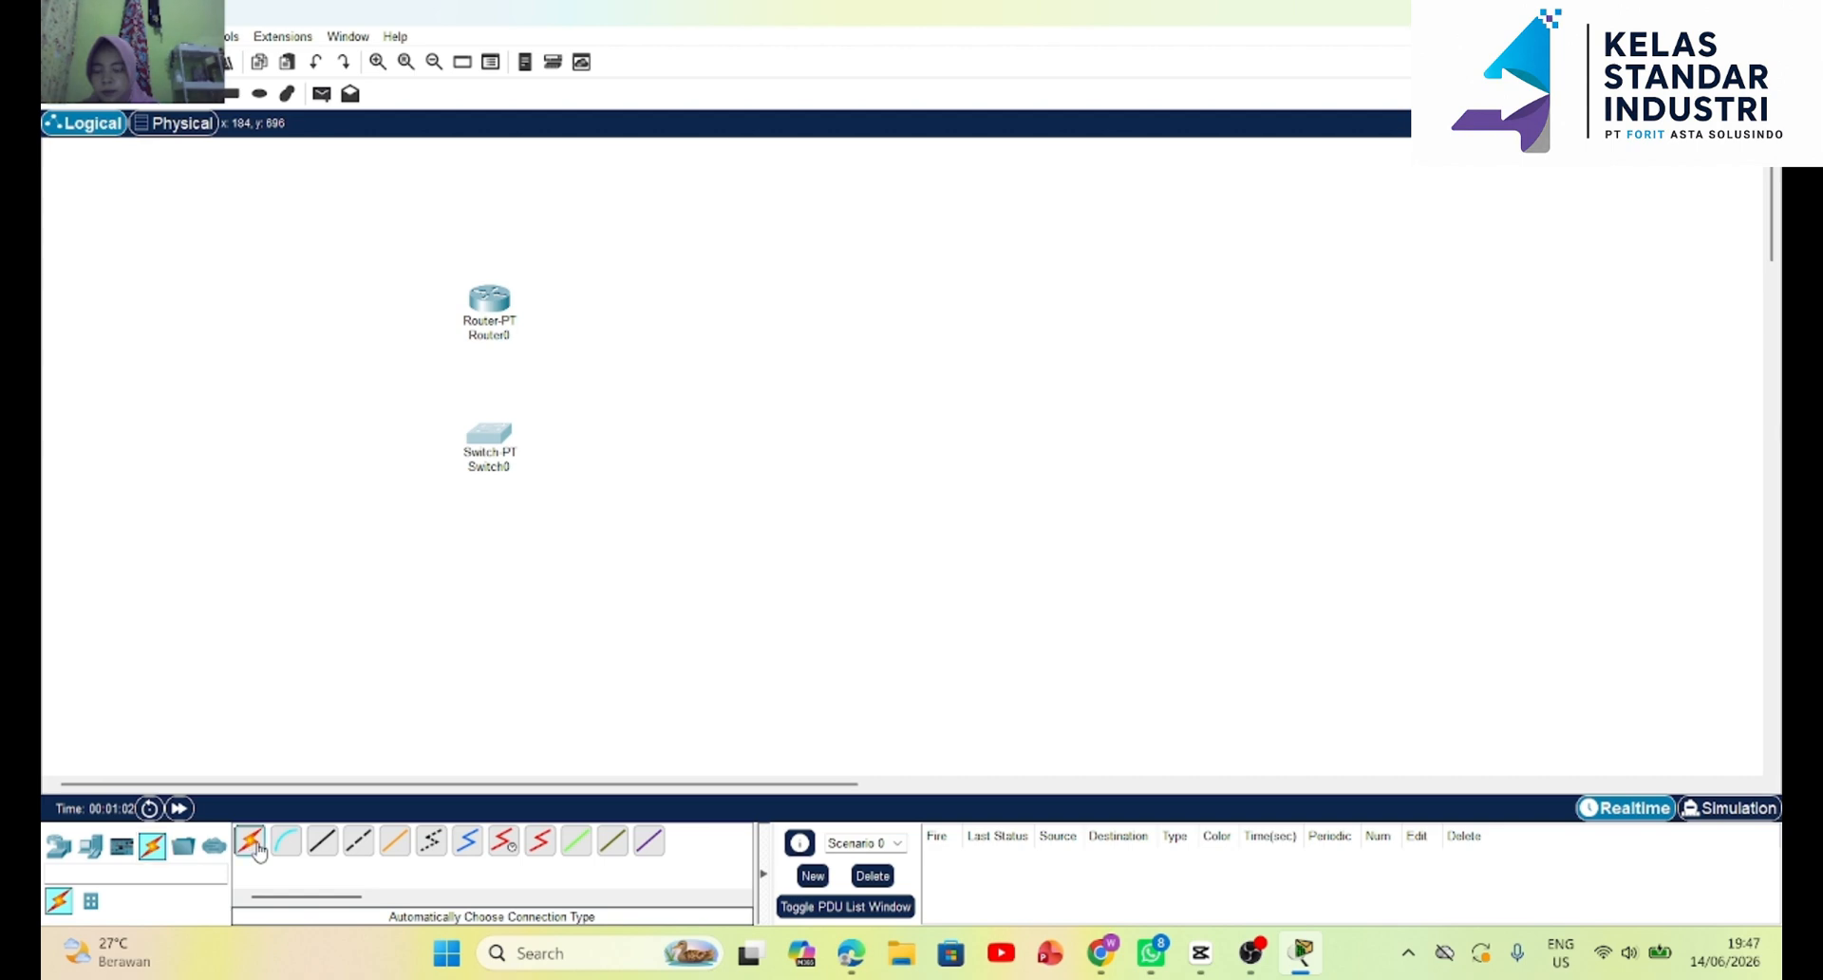
click(487, 447)
click(486, 338)
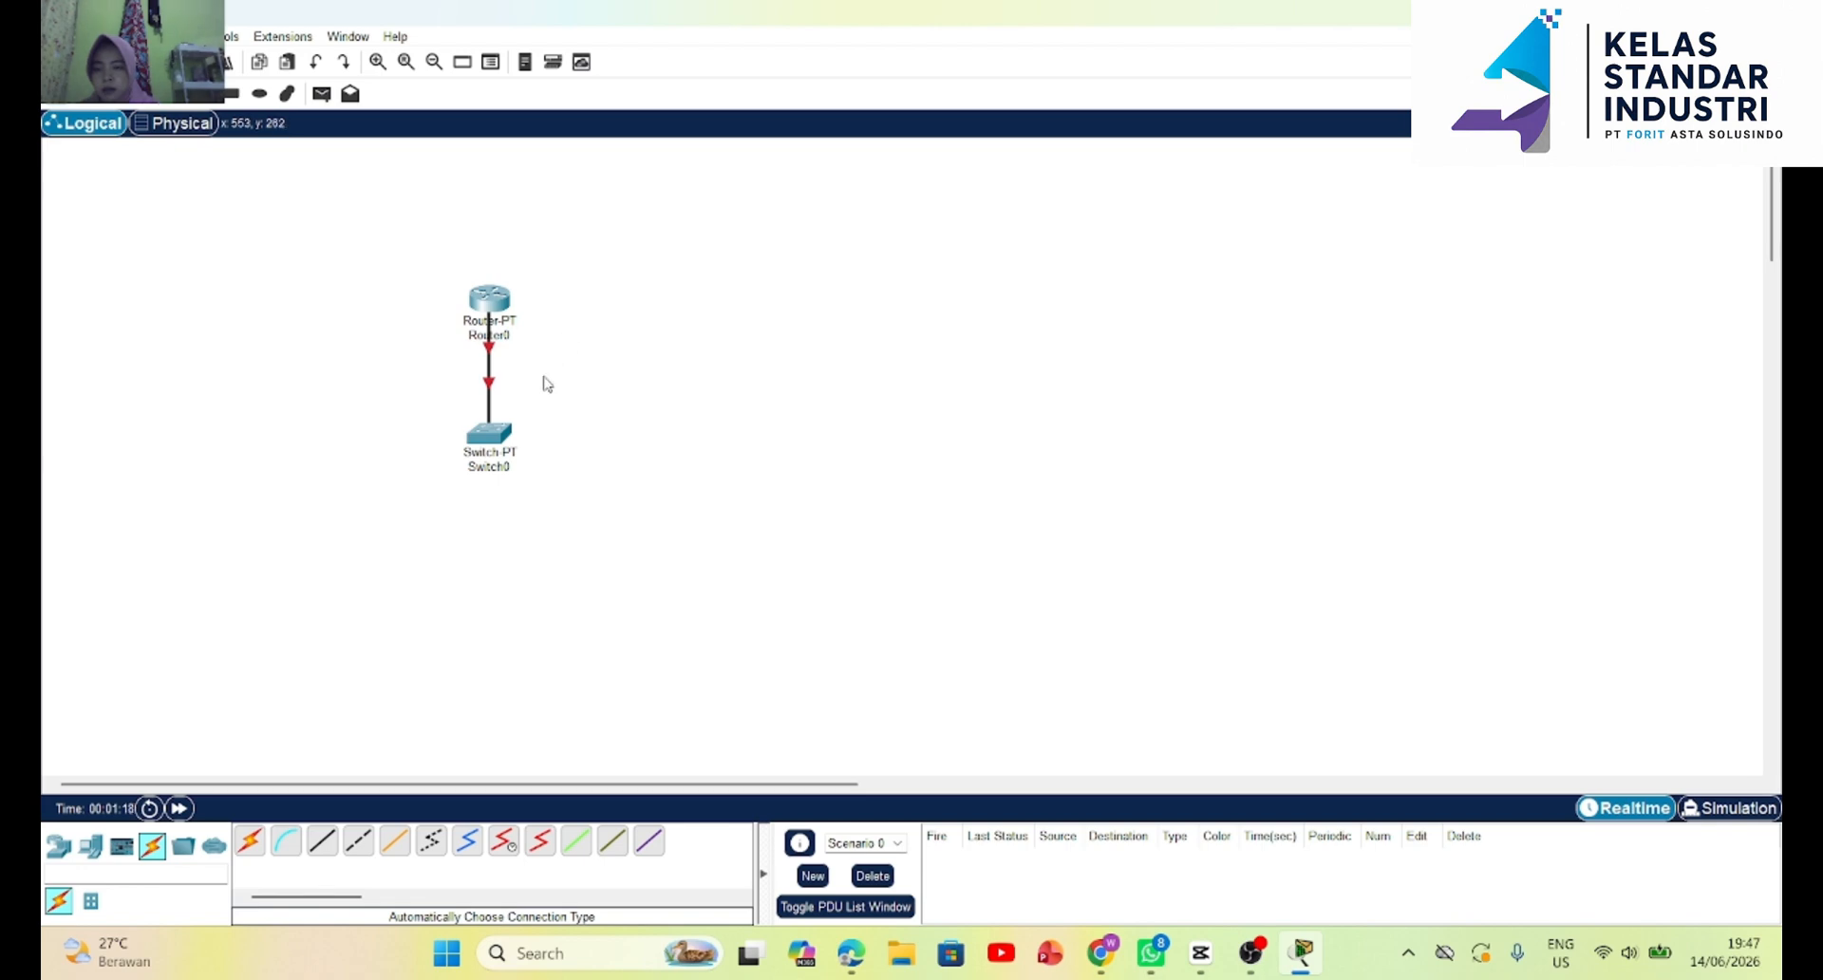
click(496, 429)
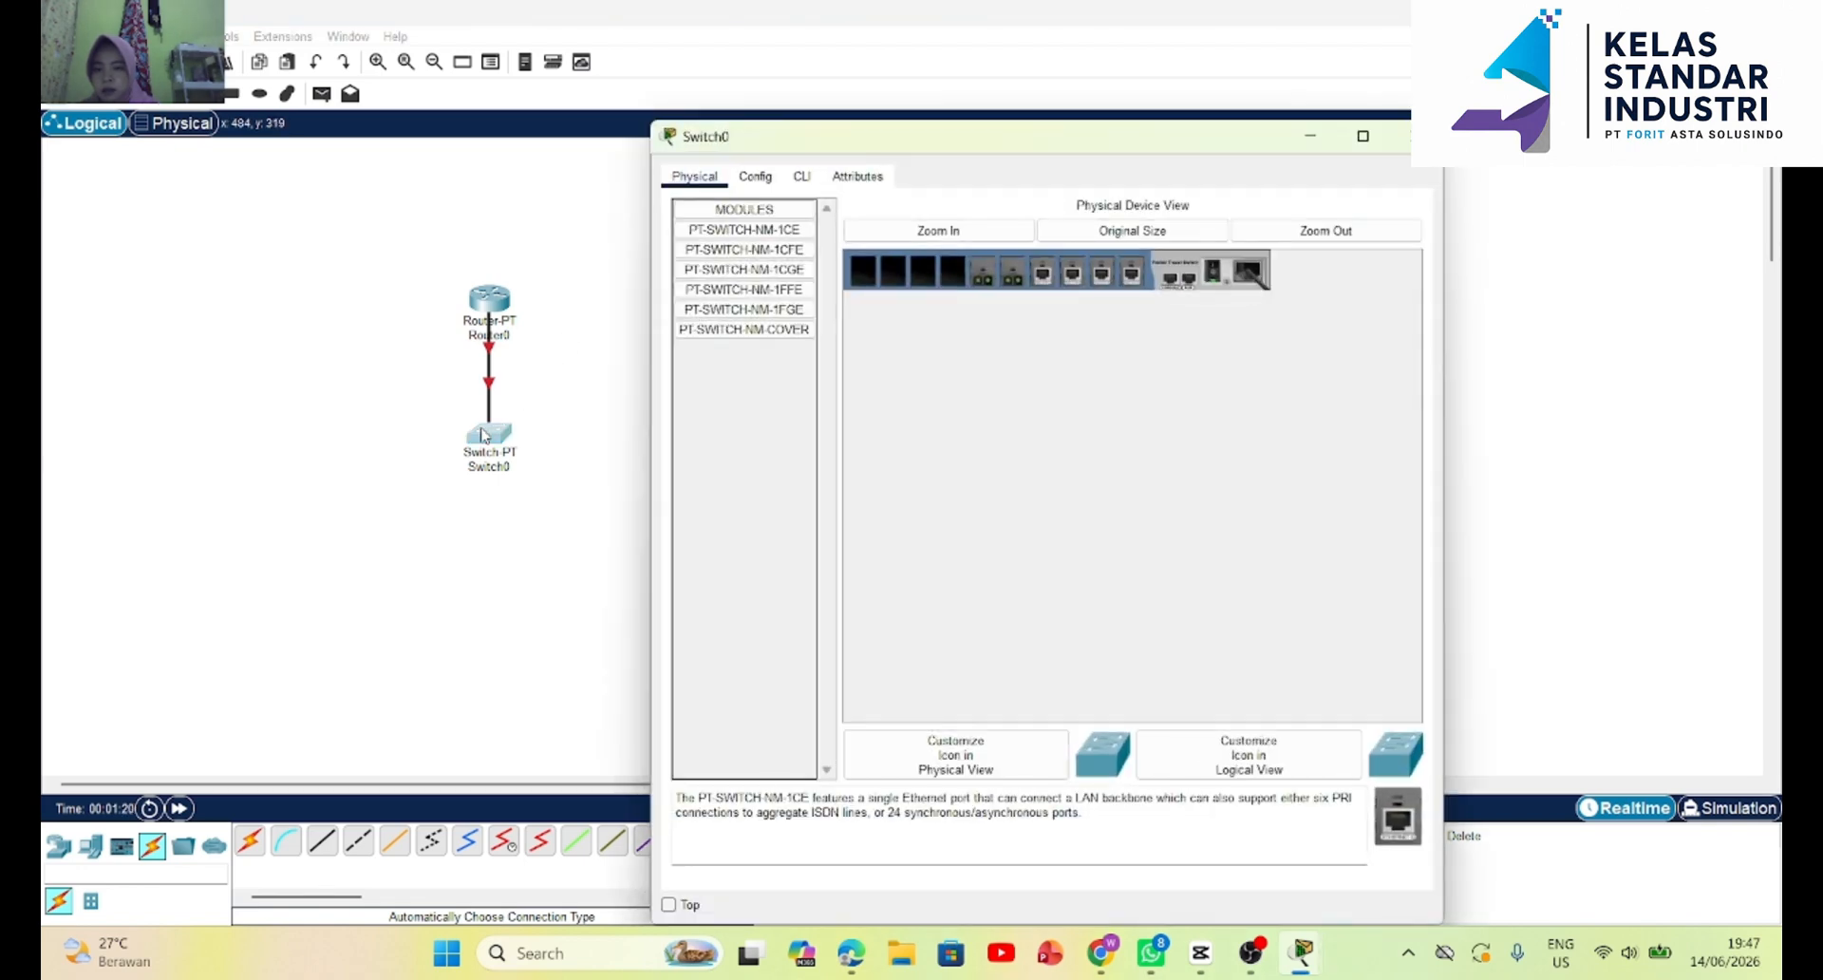
click(798, 178)
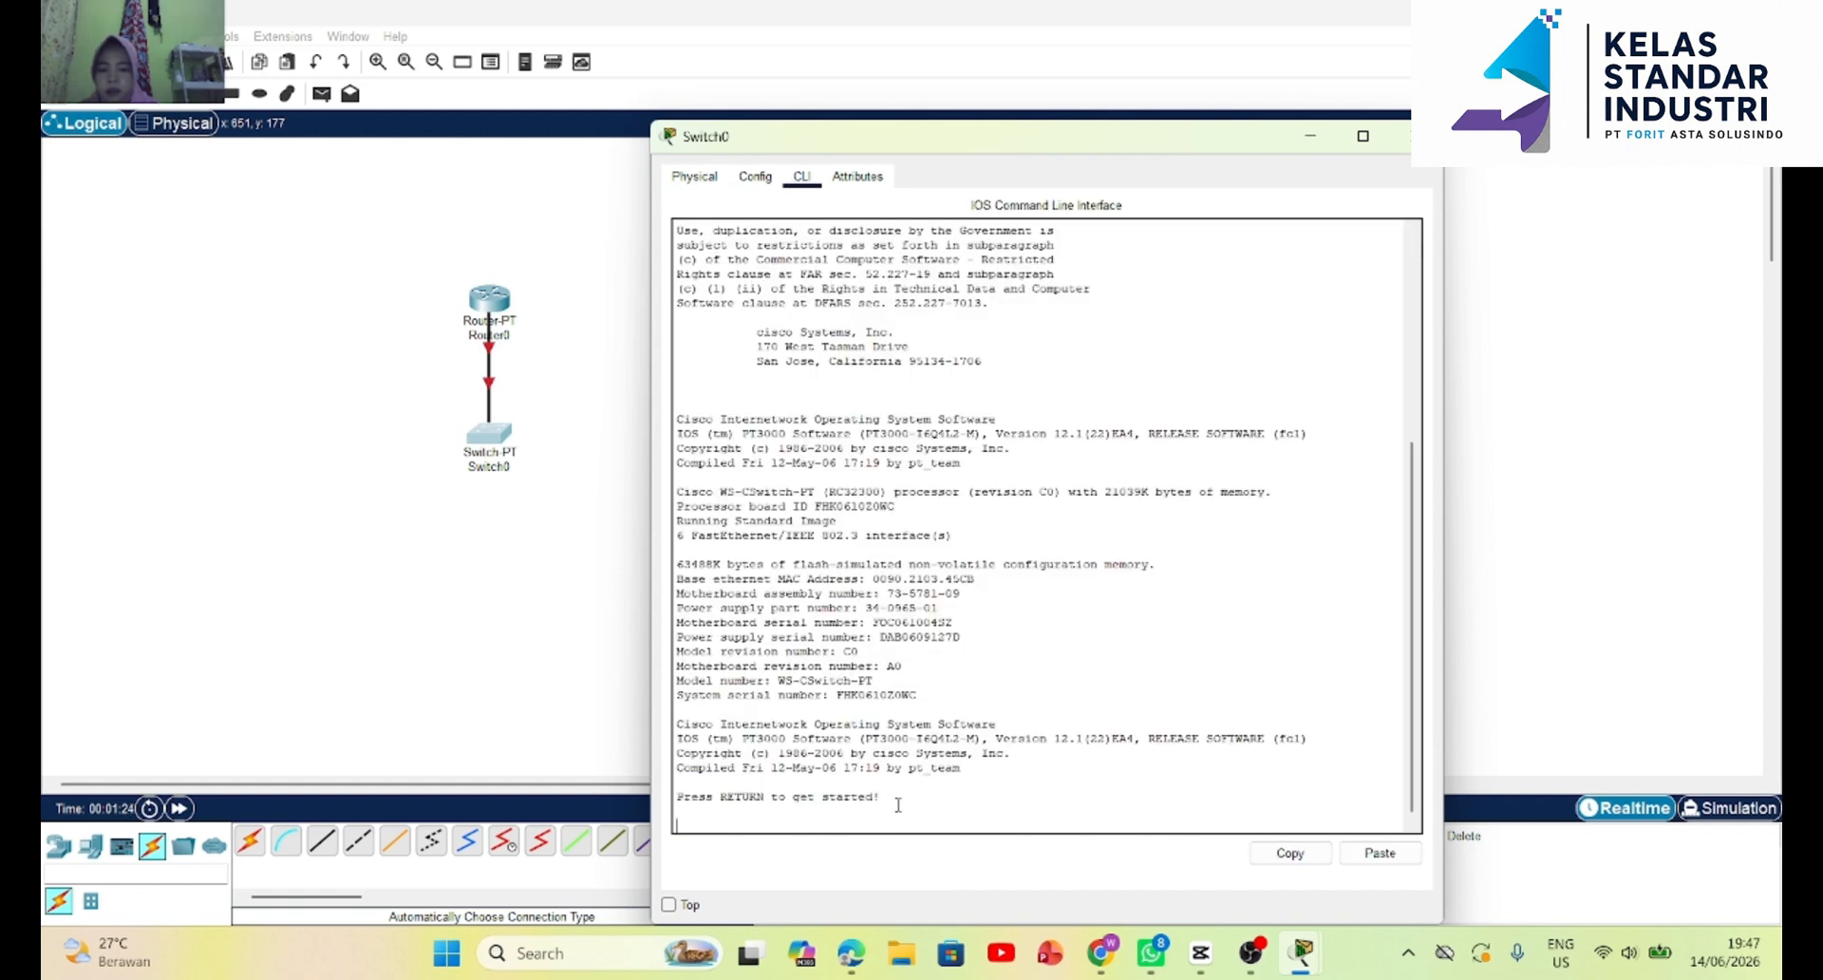
key(Return)
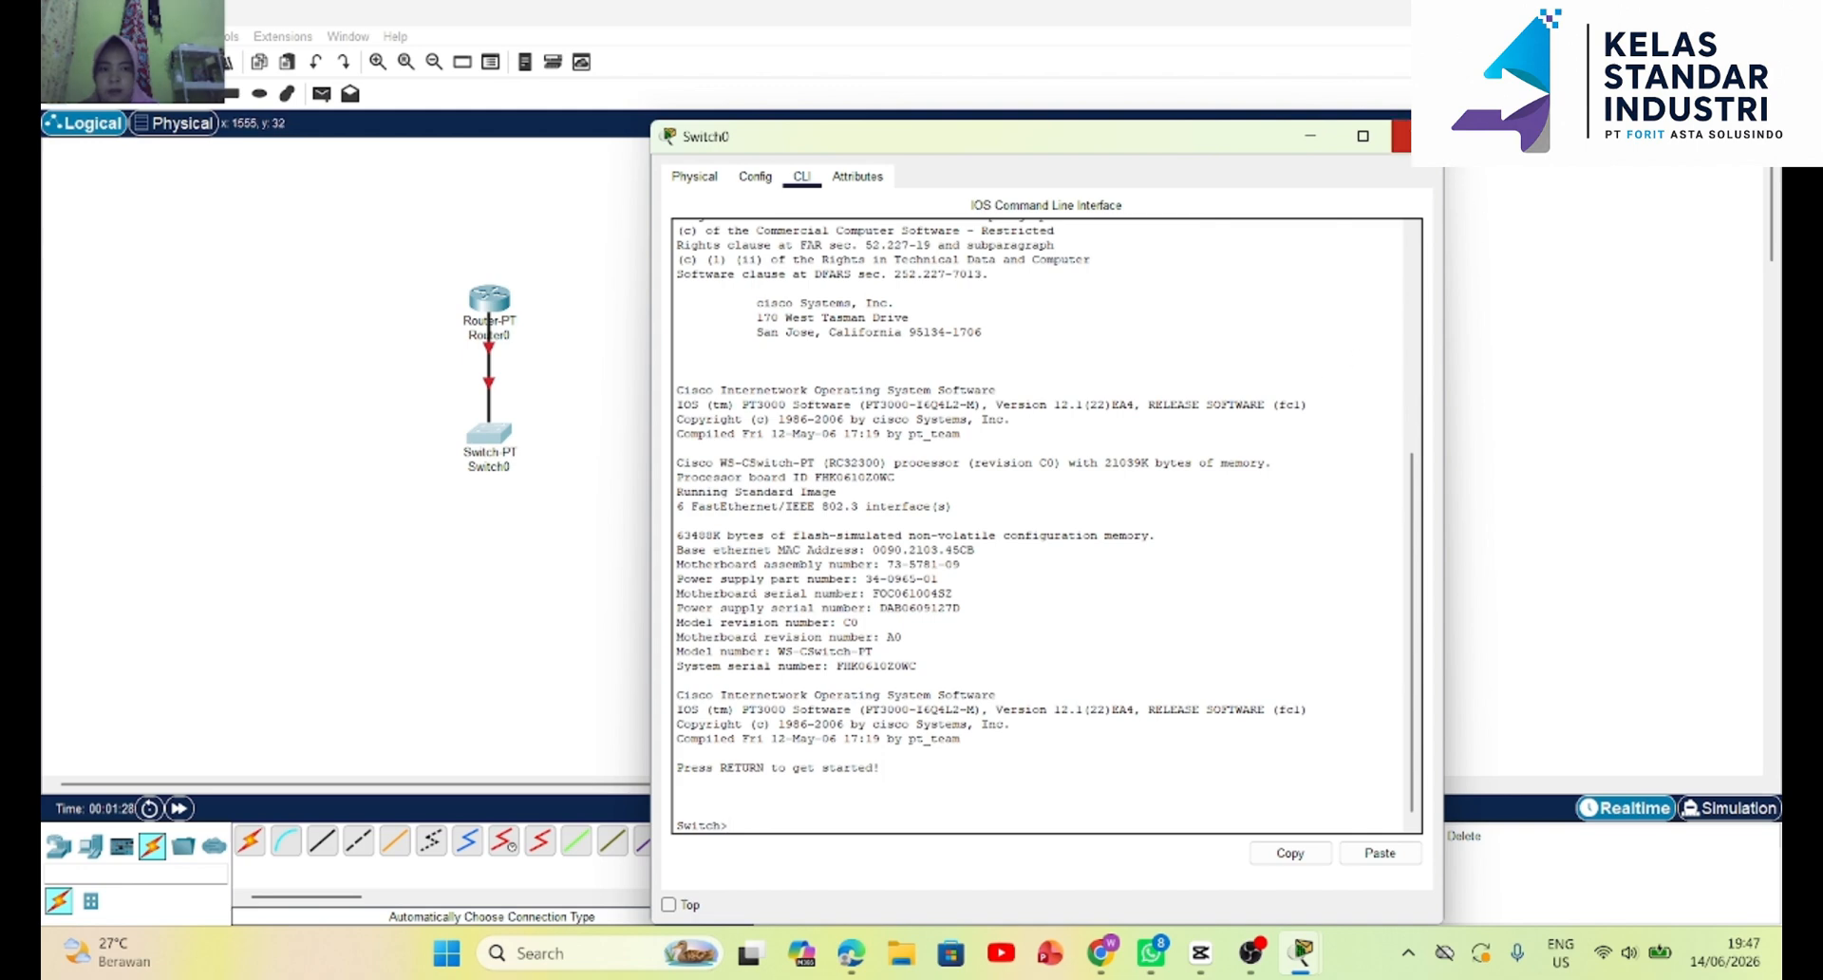
click(1402, 136)
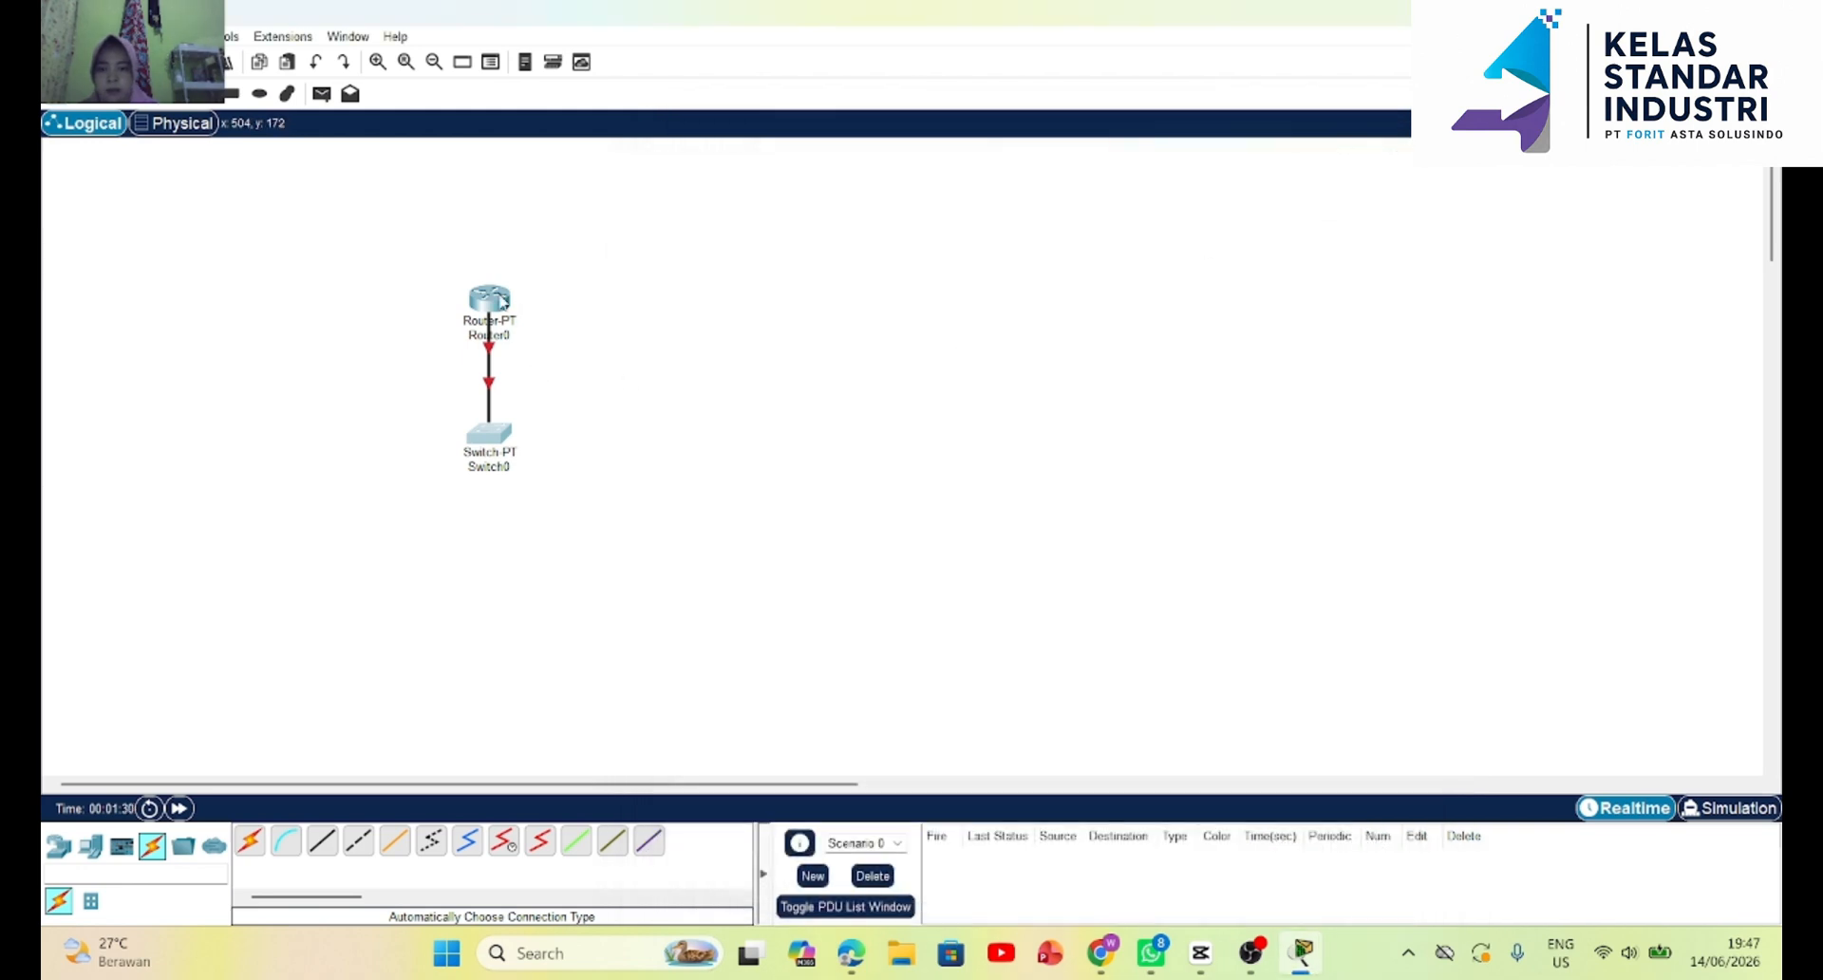
Open Router0's command-line interface, decline the initial configuration dialog and start the console session.
click(497, 301)
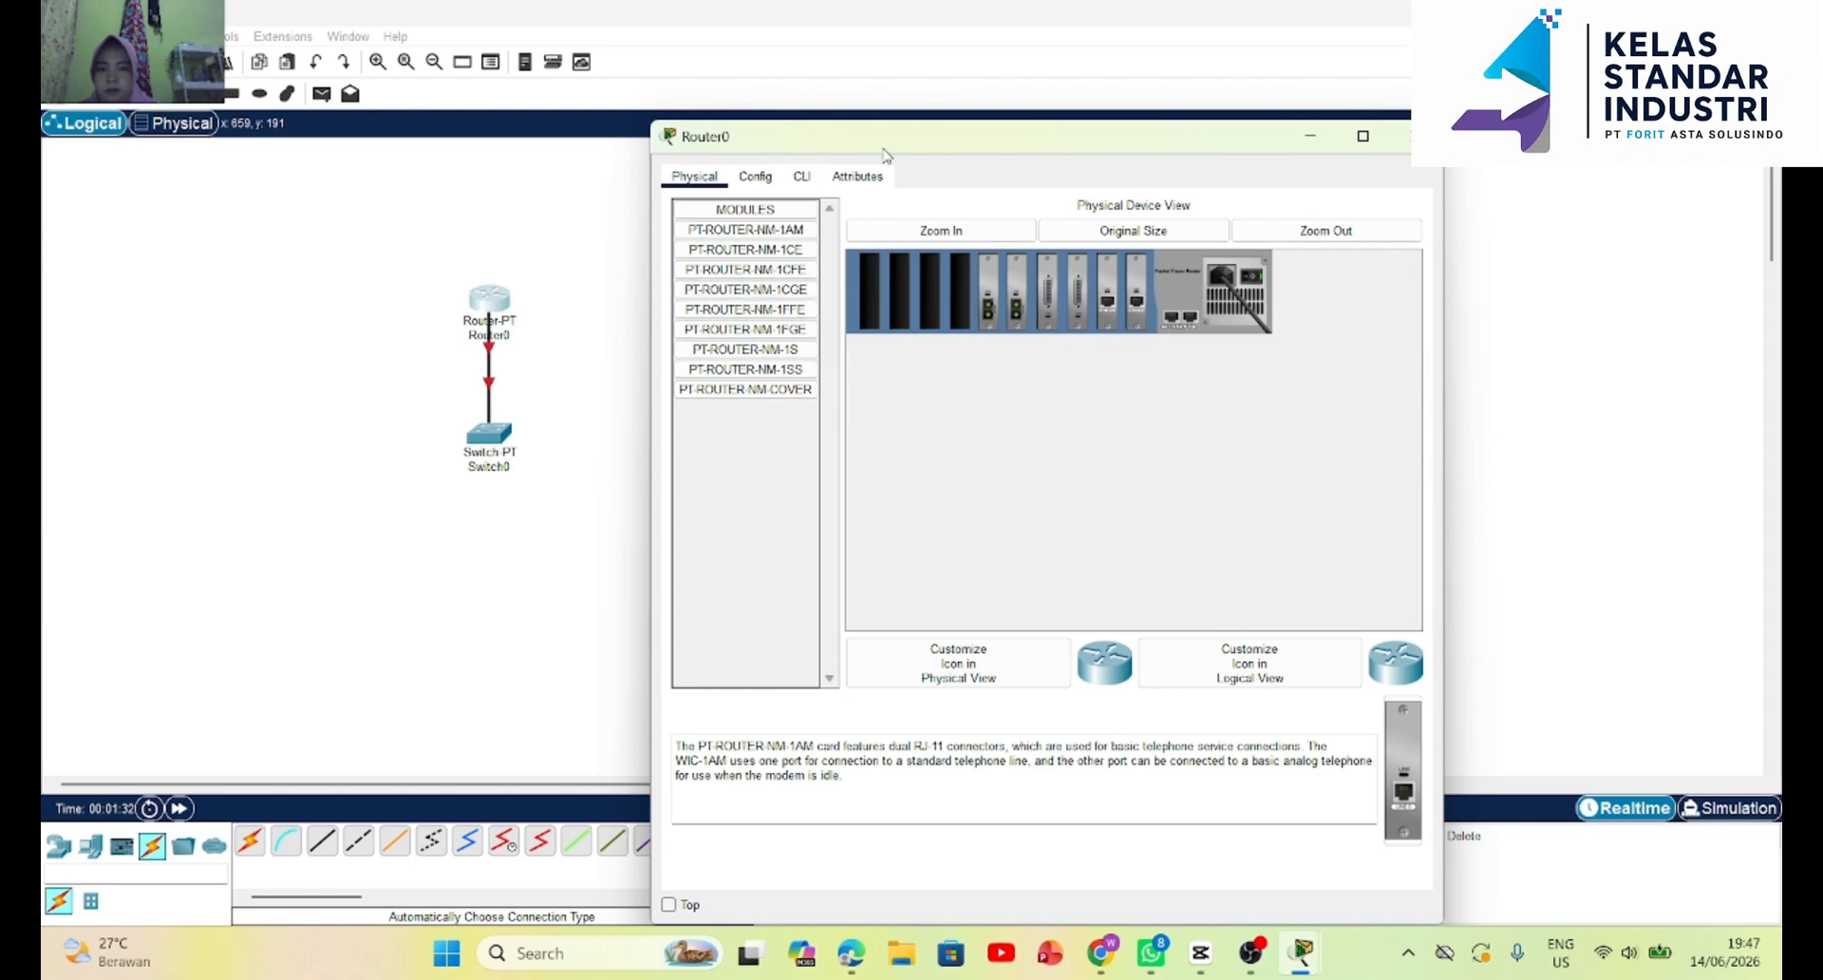
click(800, 175)
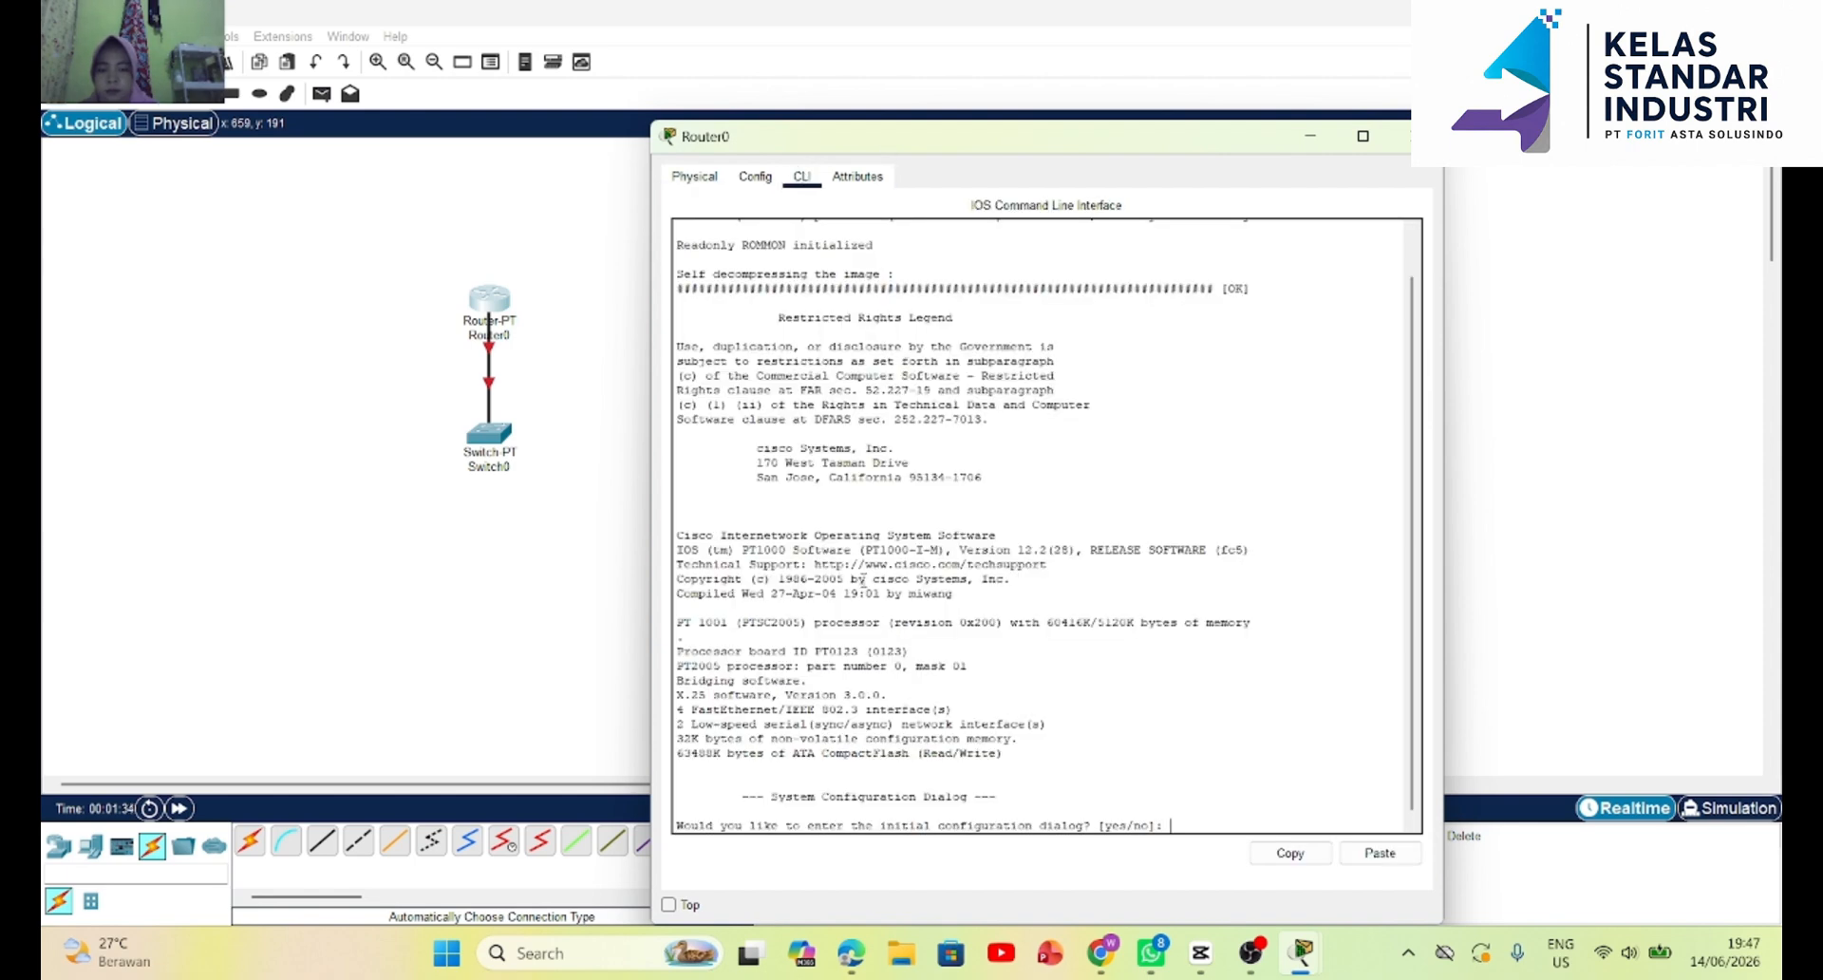
text(n)
key(Return)
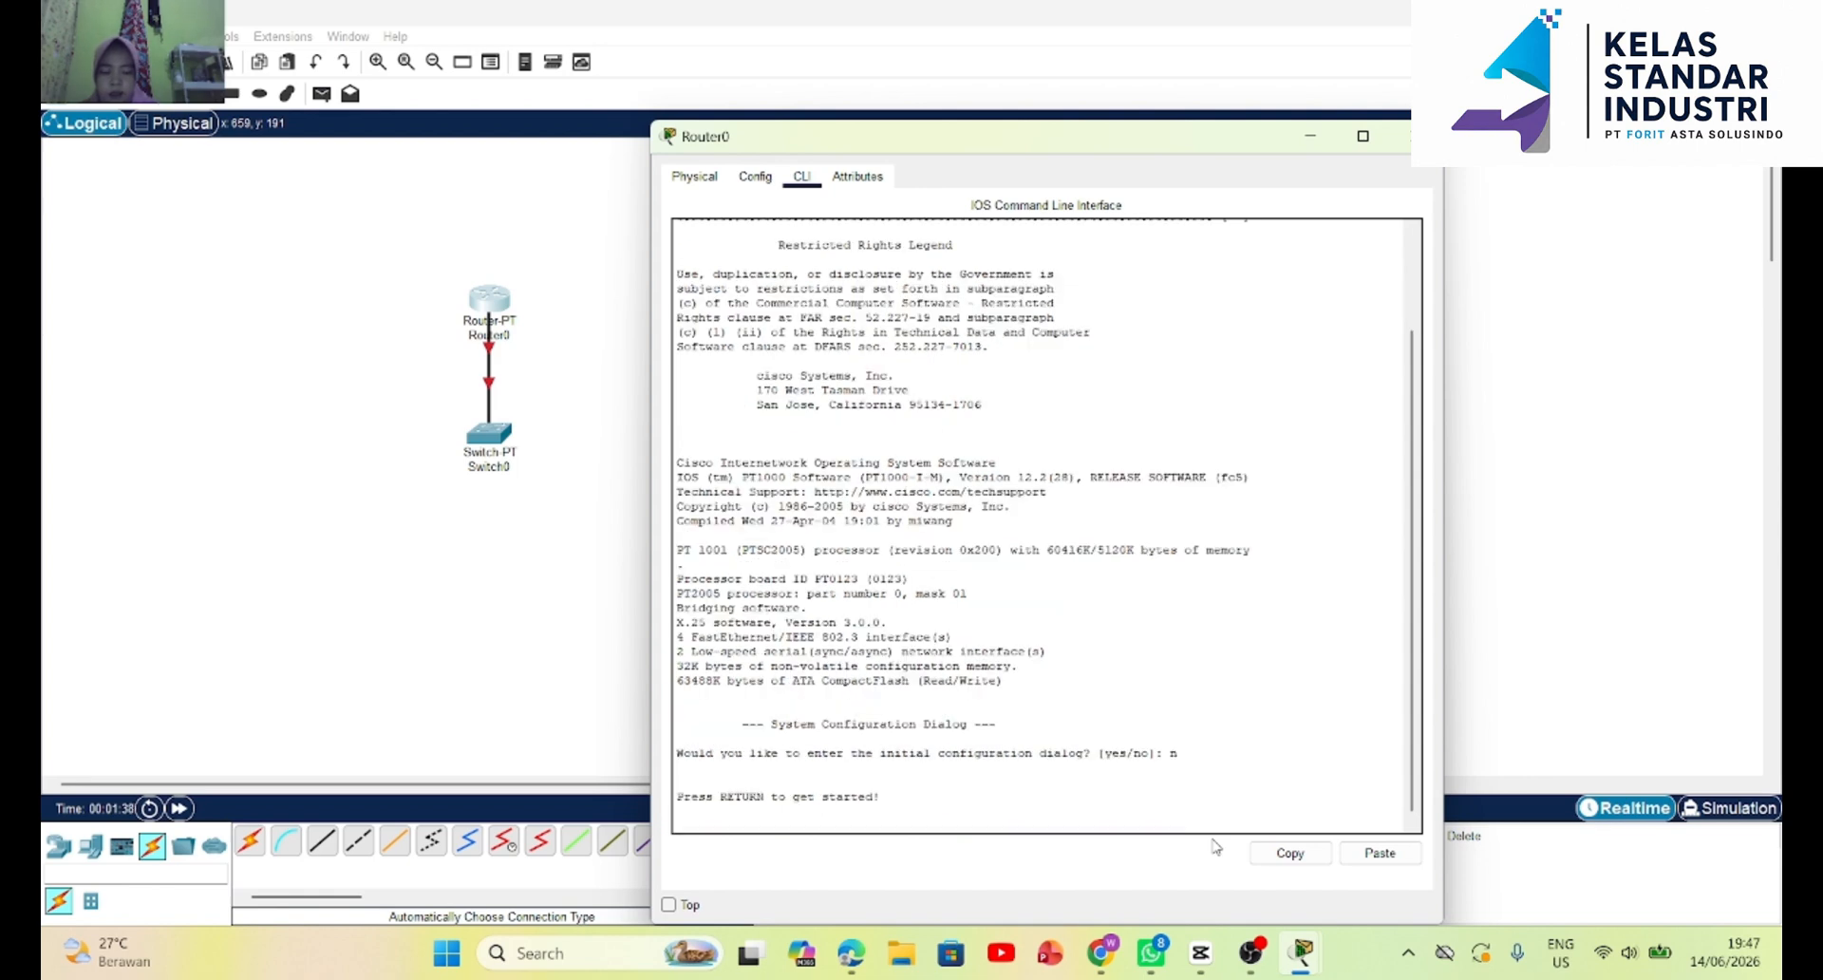
key(Return)
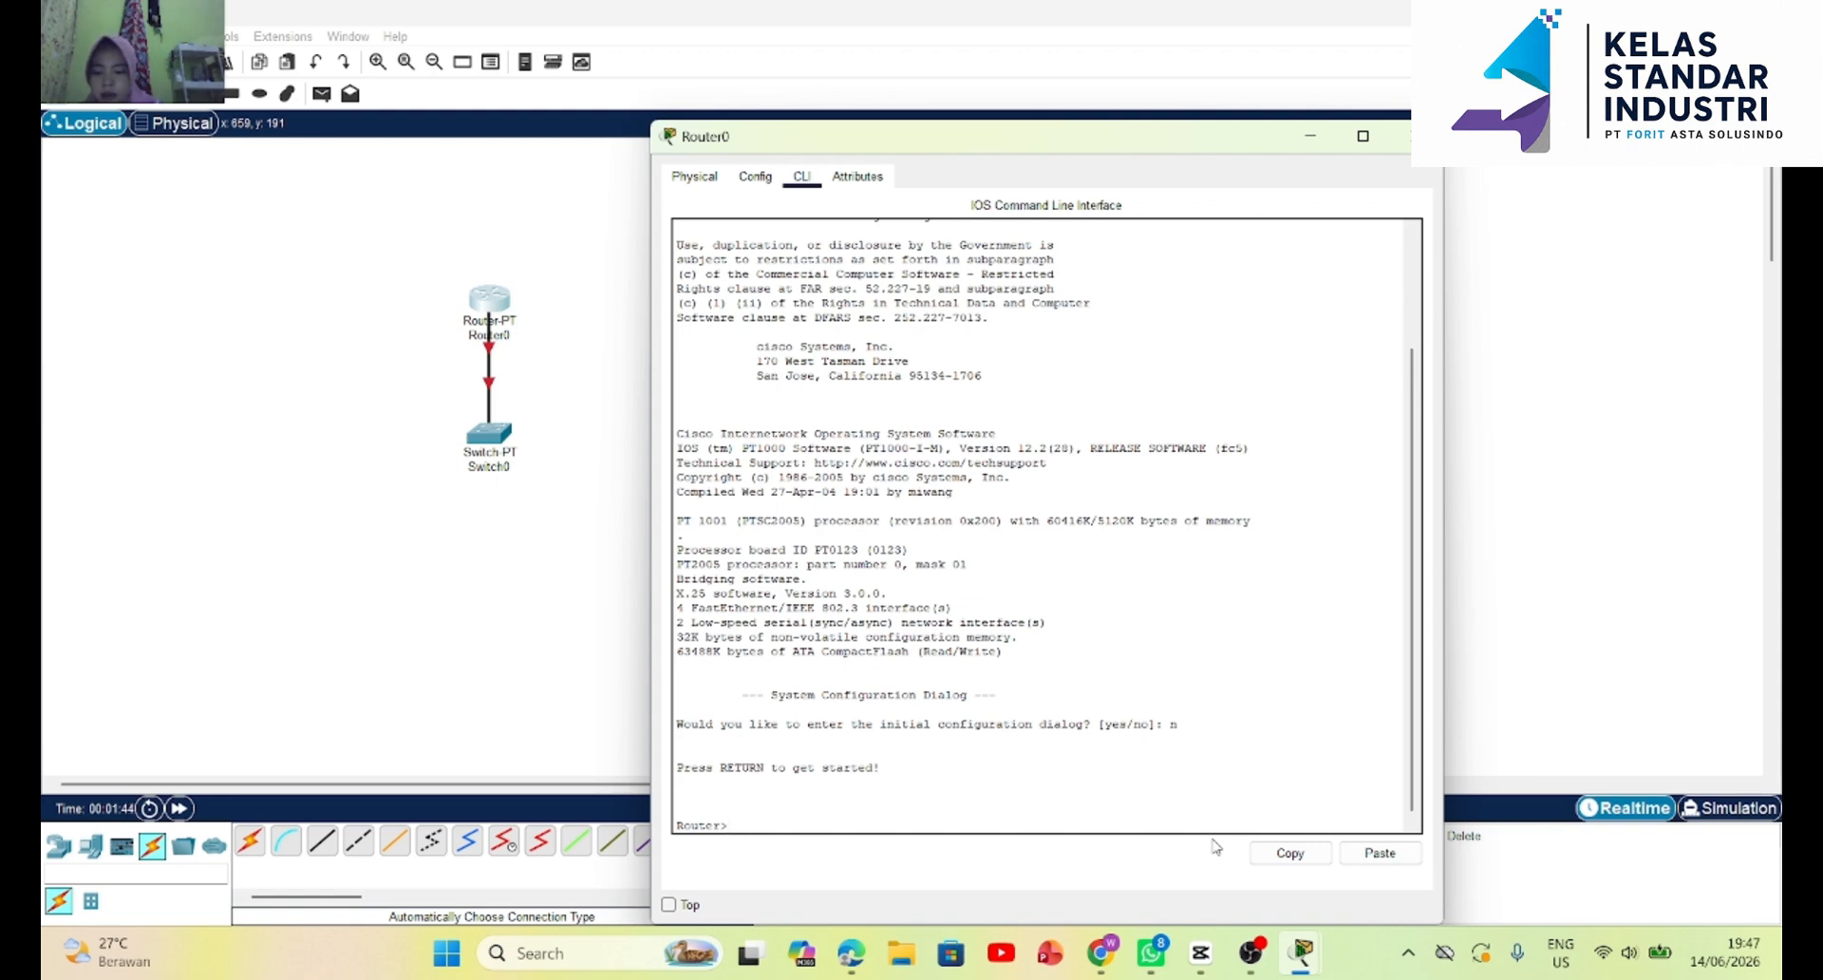
Enter privileged mode on Router0 with enable, and enter global configuration mode with conf t.
text(enab)
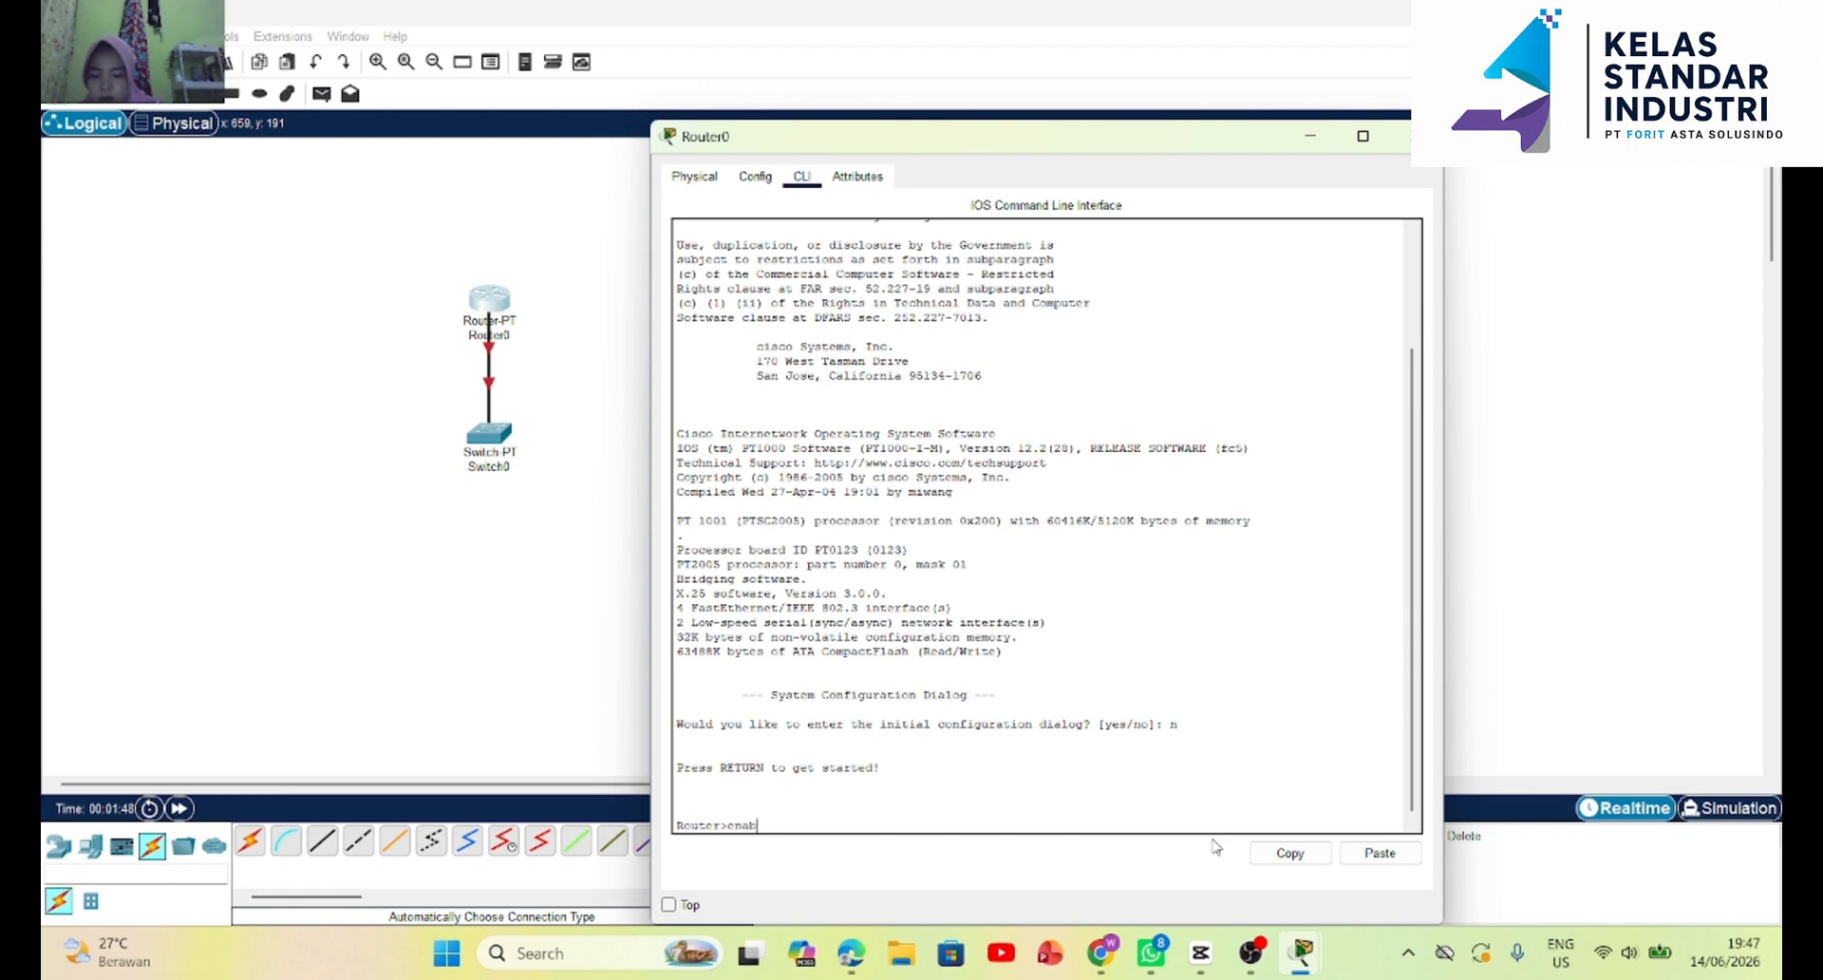
text(le)
key(Return)
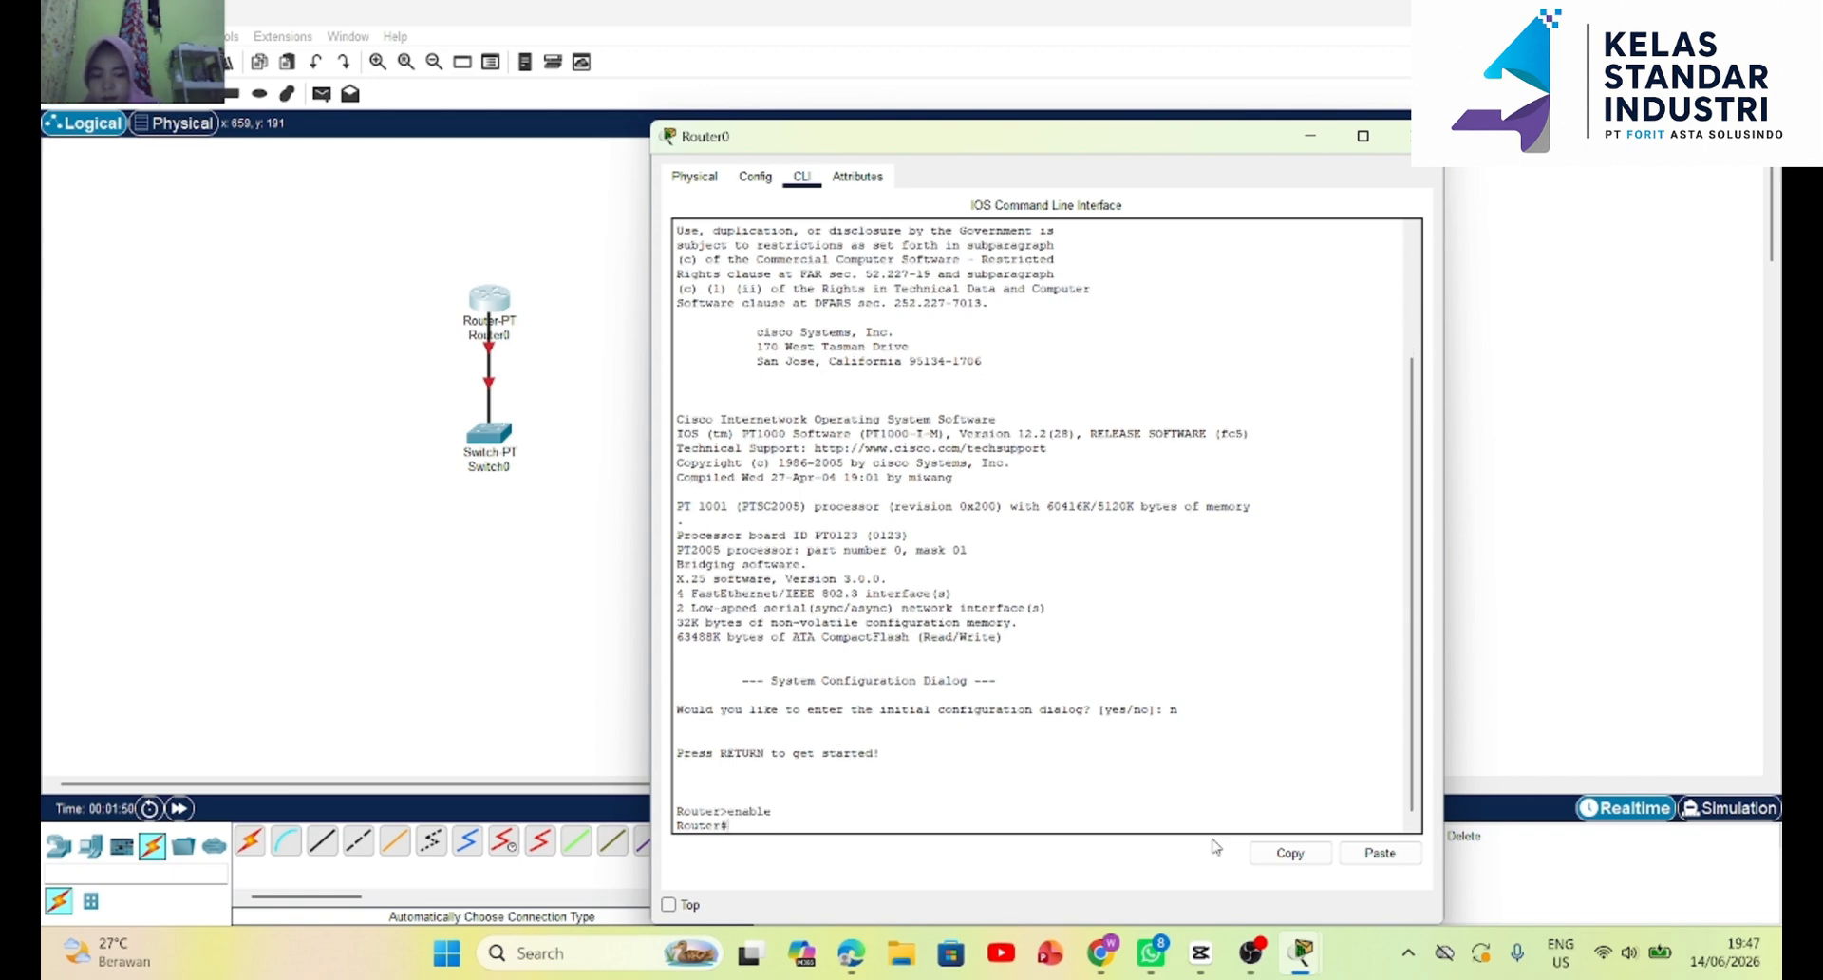
text(conf t)
key(Return)
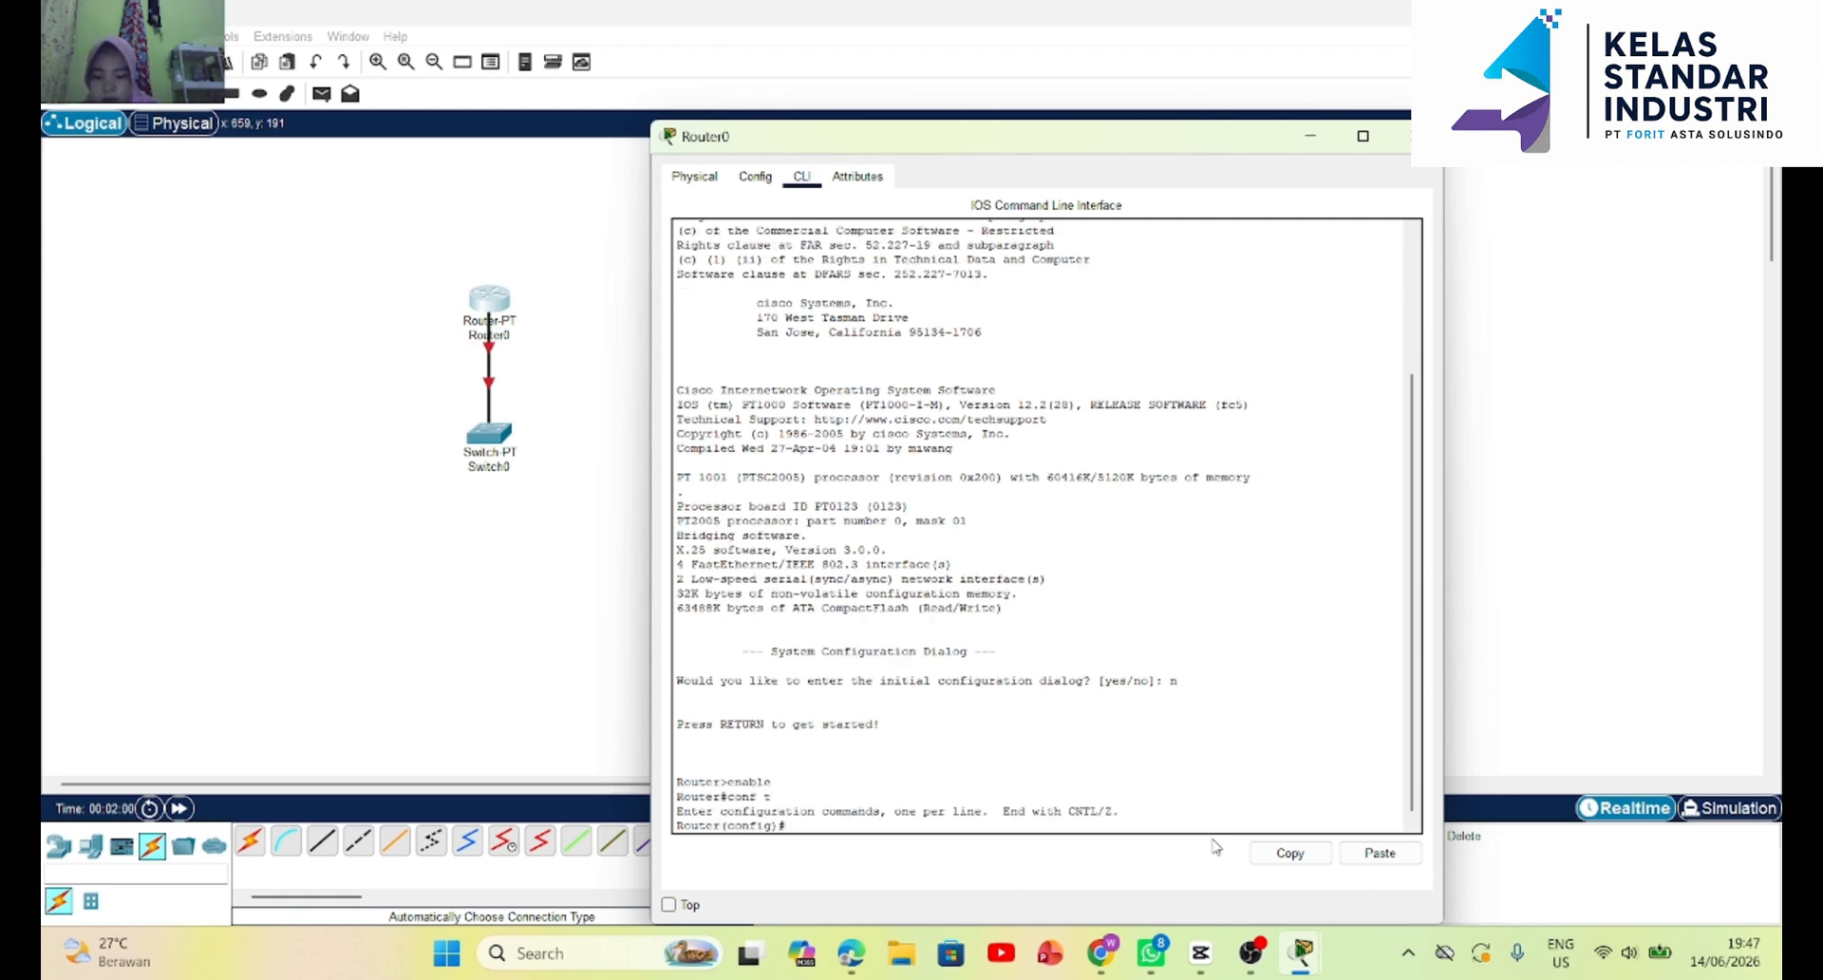
Set the router's hostname to widuri using the hos command.
text(hos)
key(Return)
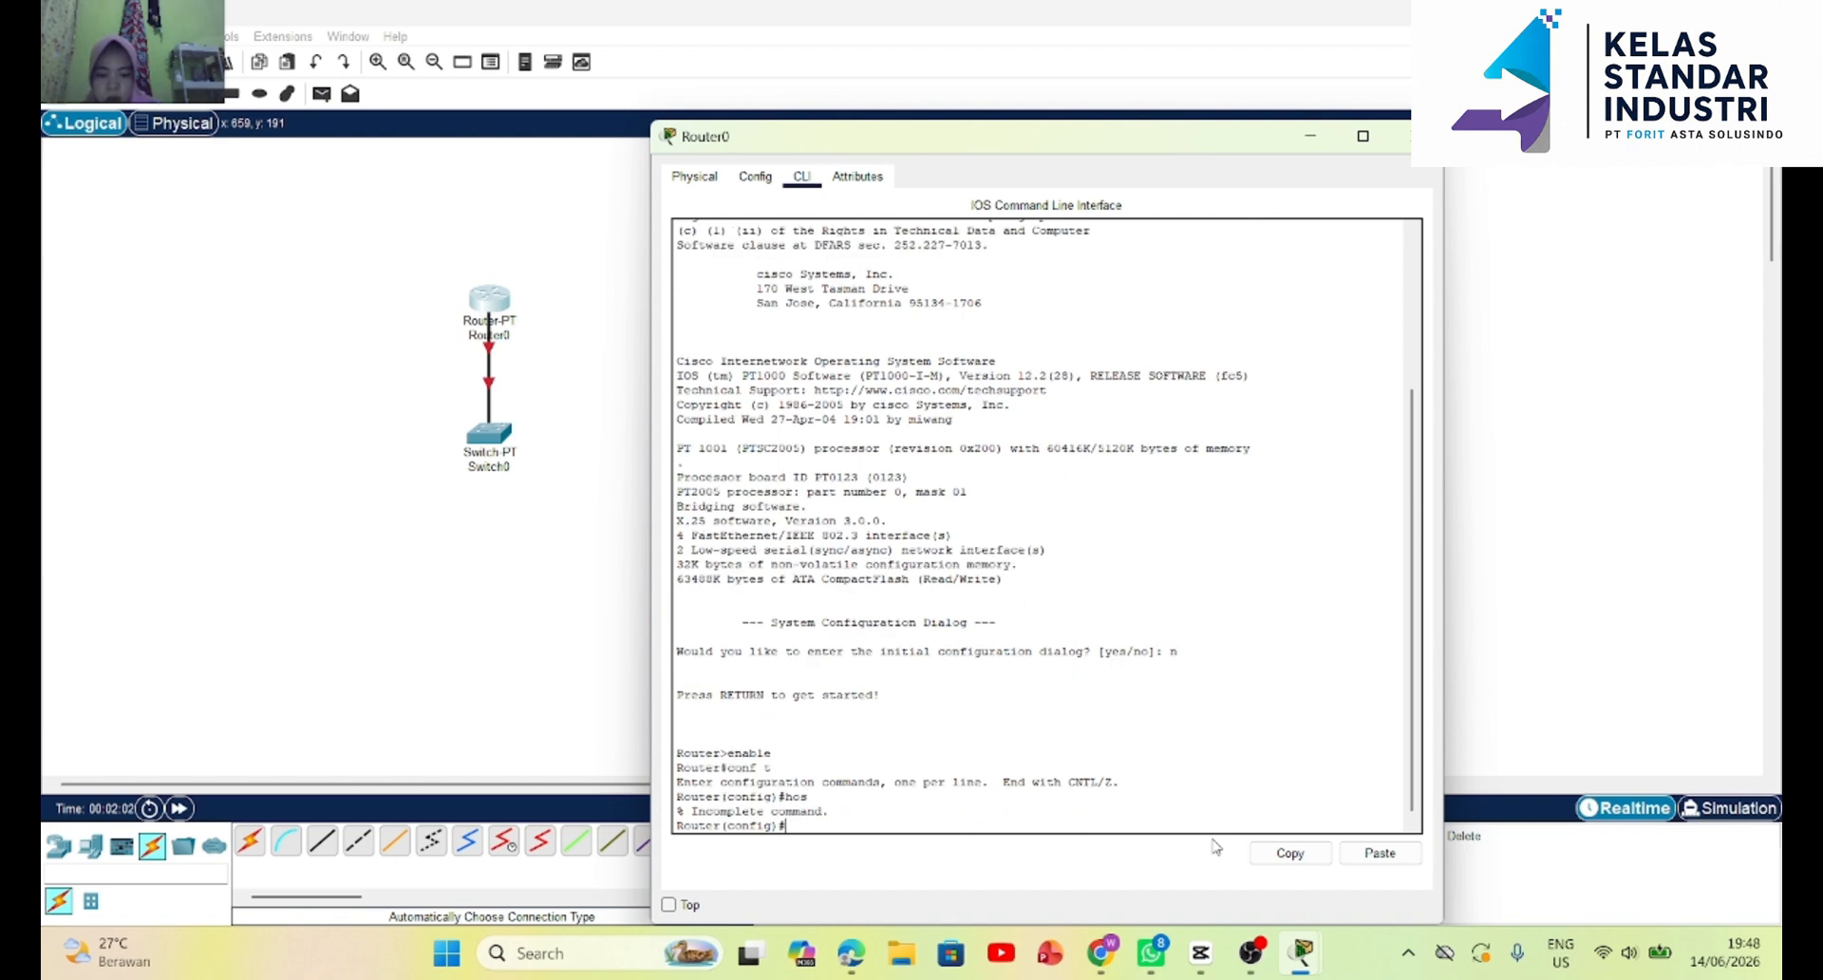
text(ho)
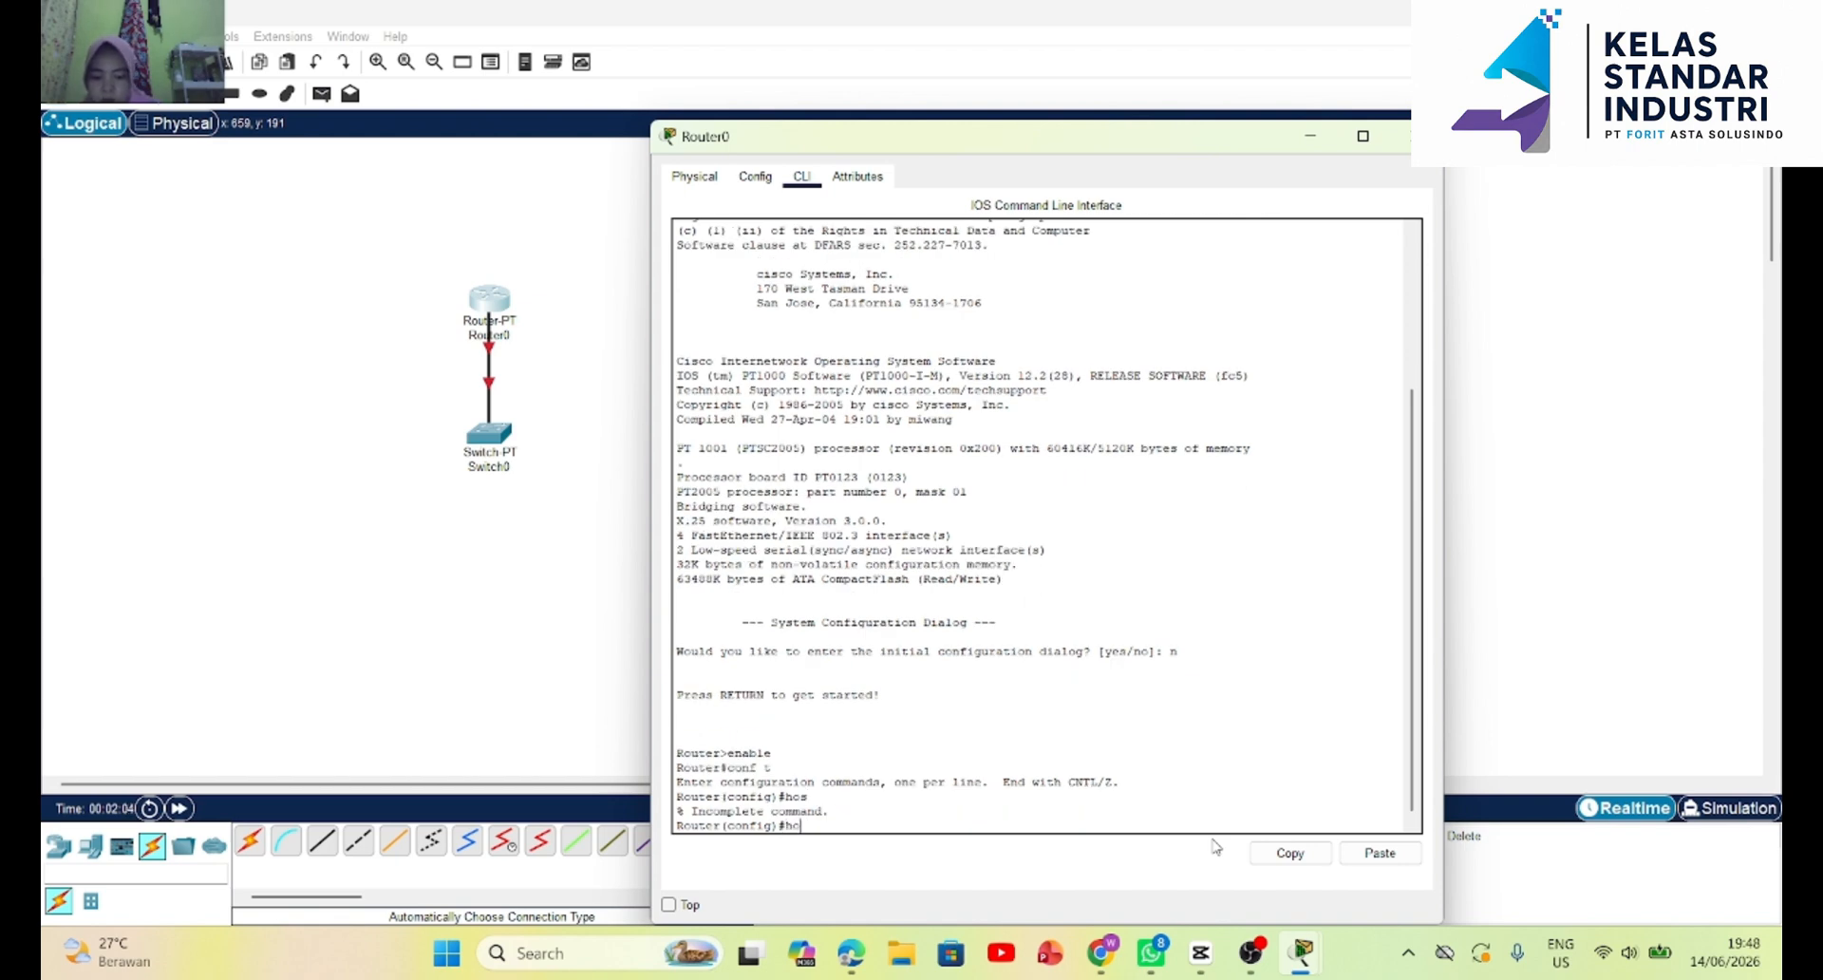
text(s widuri)
key(Return)
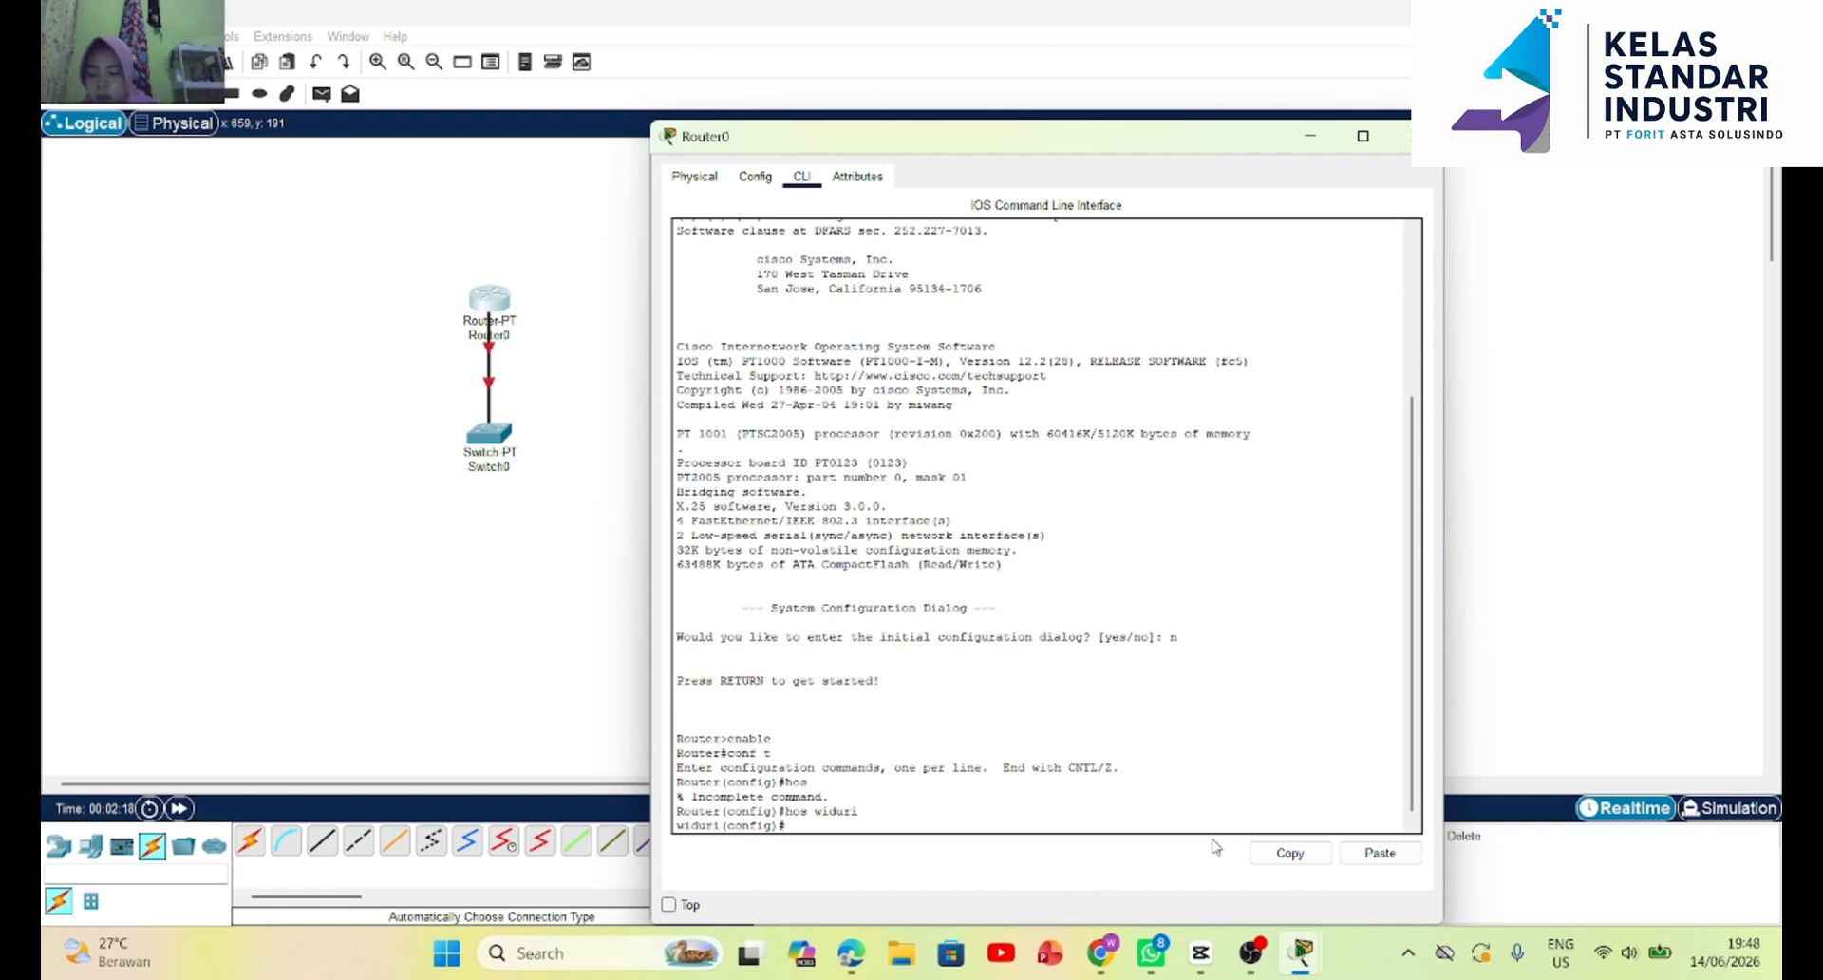
Set the router's privileged-mode password with the enable secret command.
text(enab)
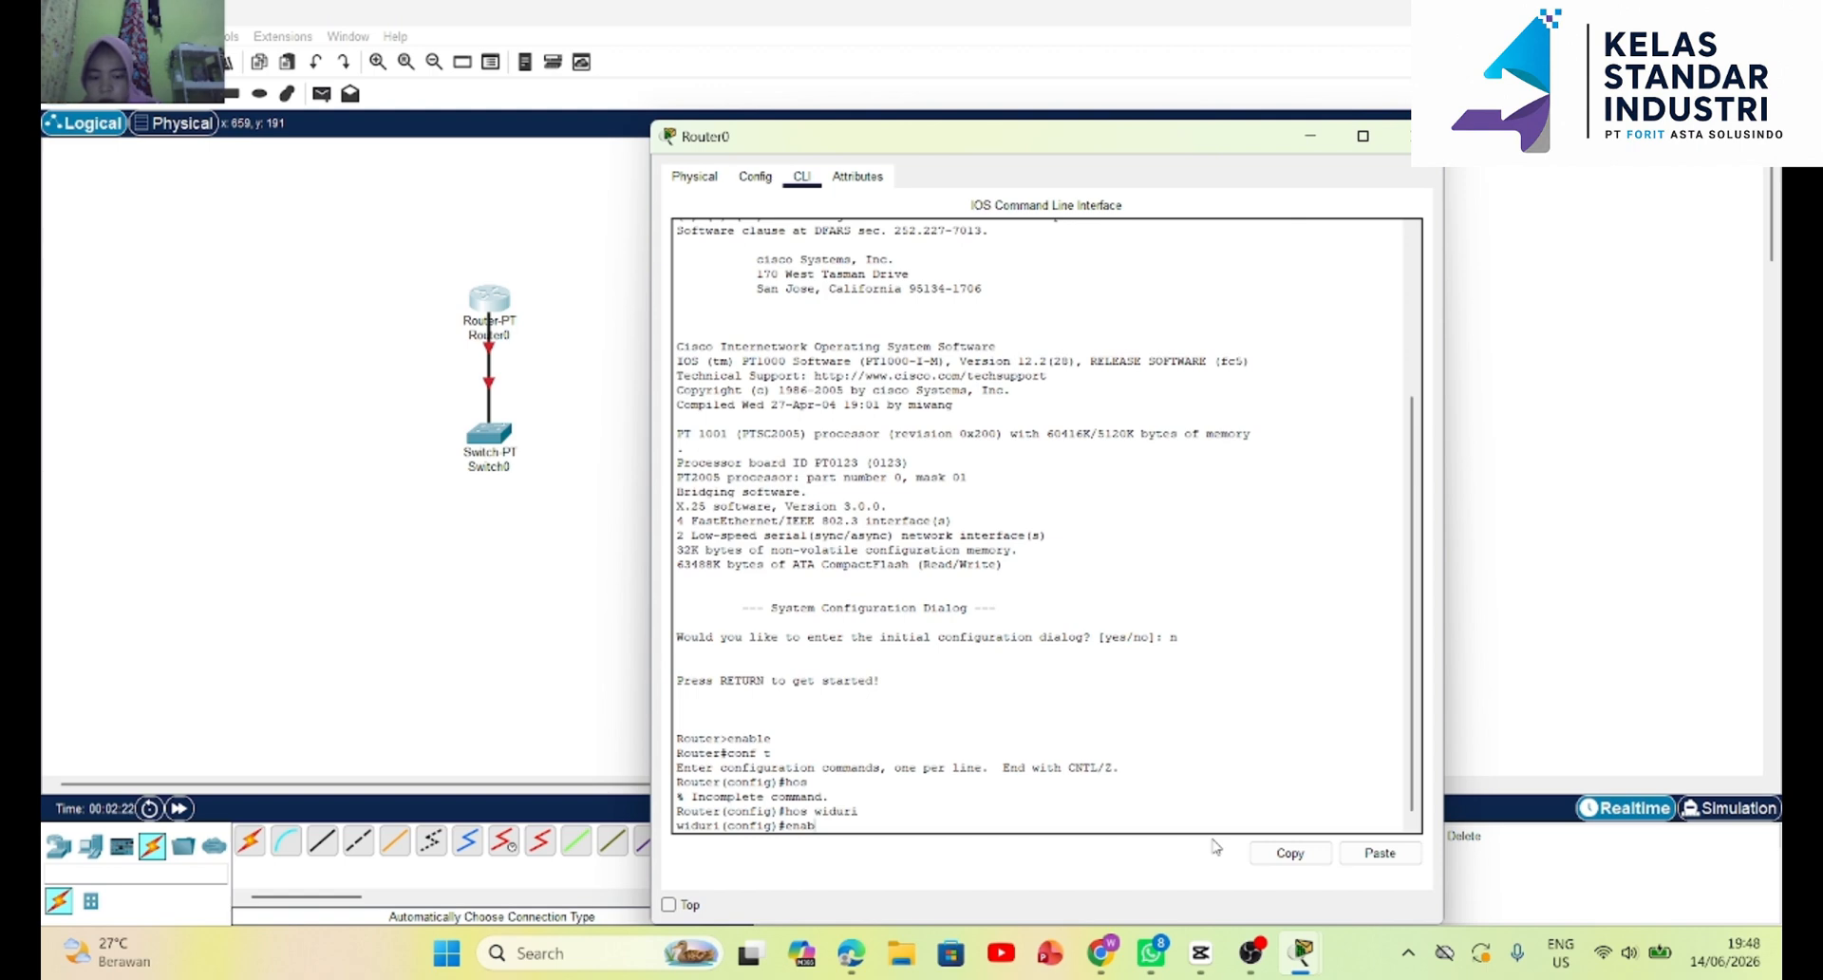
text(le secret)
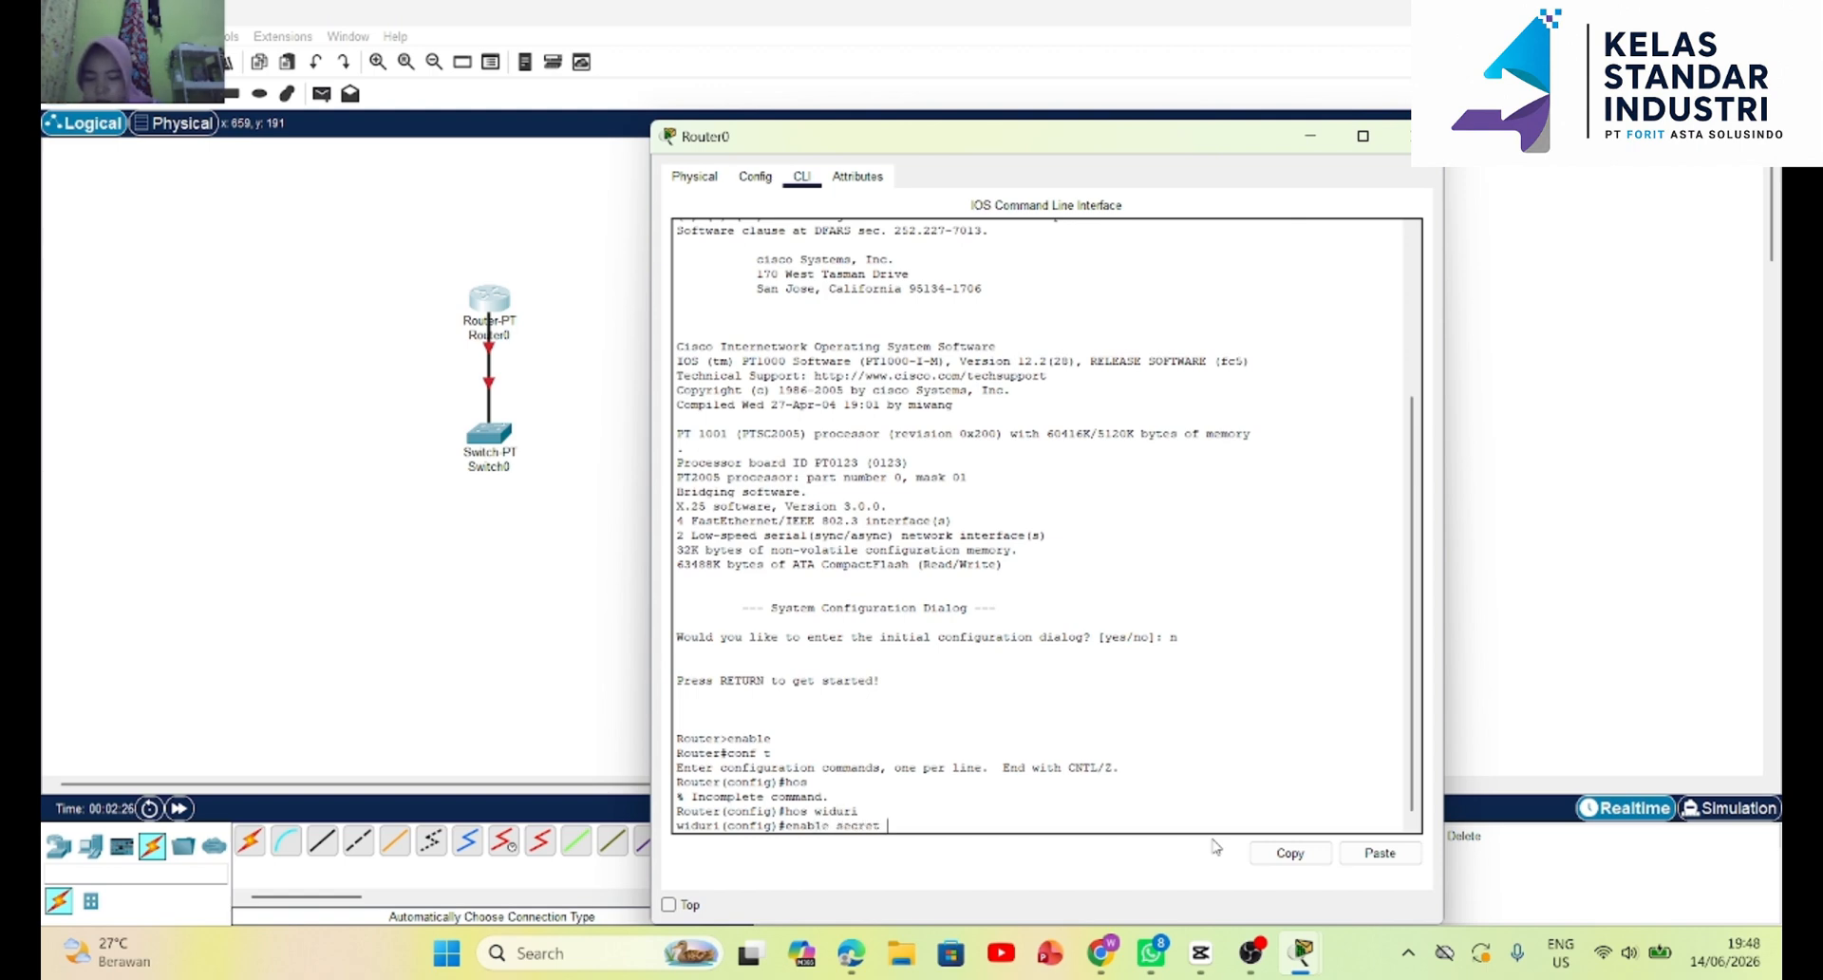
text( 12)
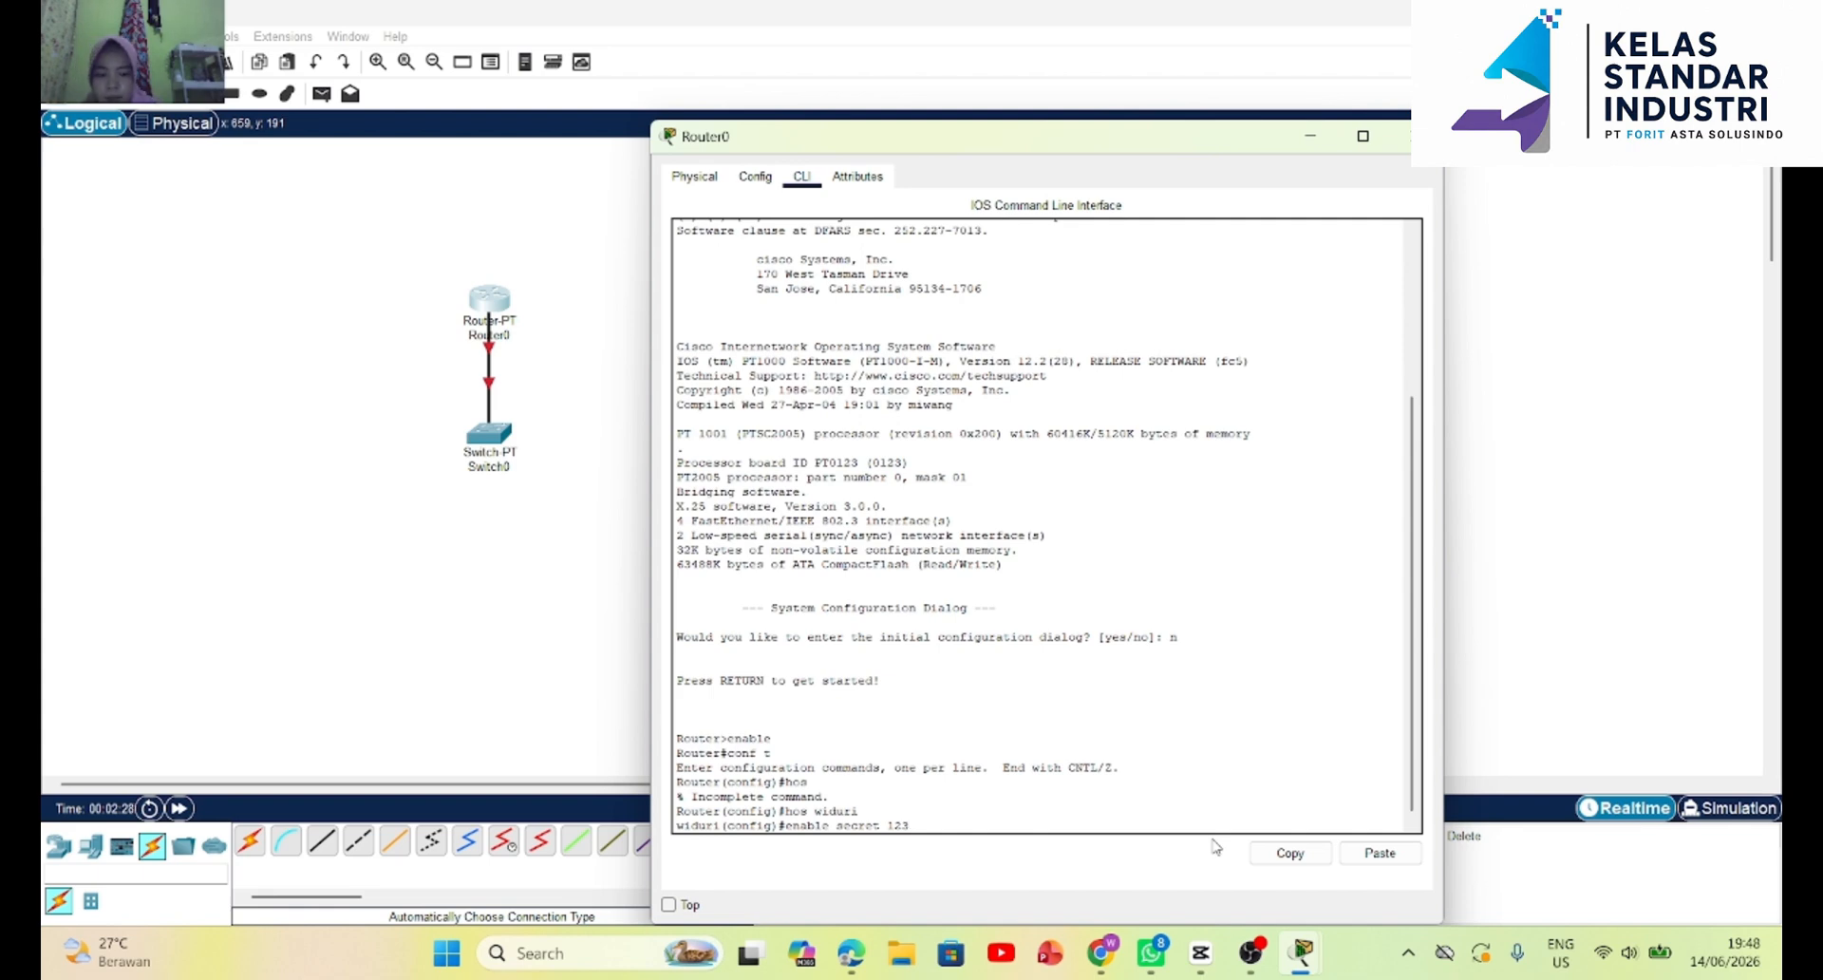
text(3)
key(Return)
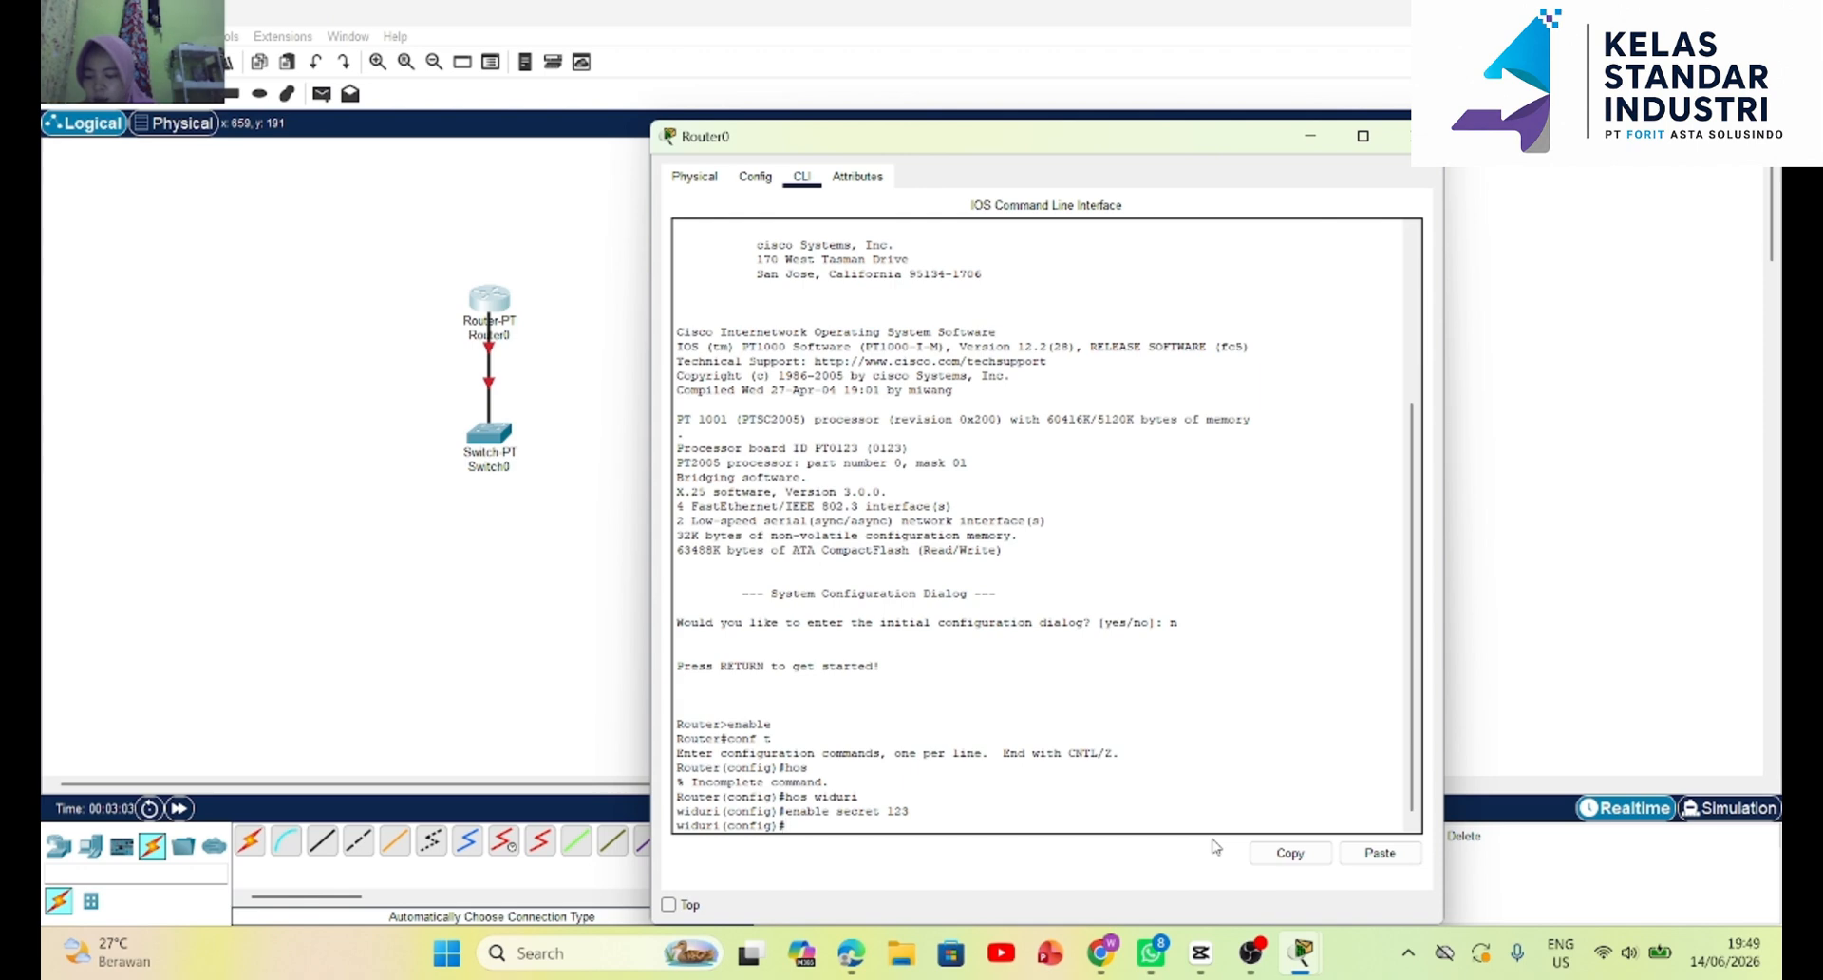
Enter interface configuration for fa0/0 on the router and bring the port up with no shut.
text(int fa)
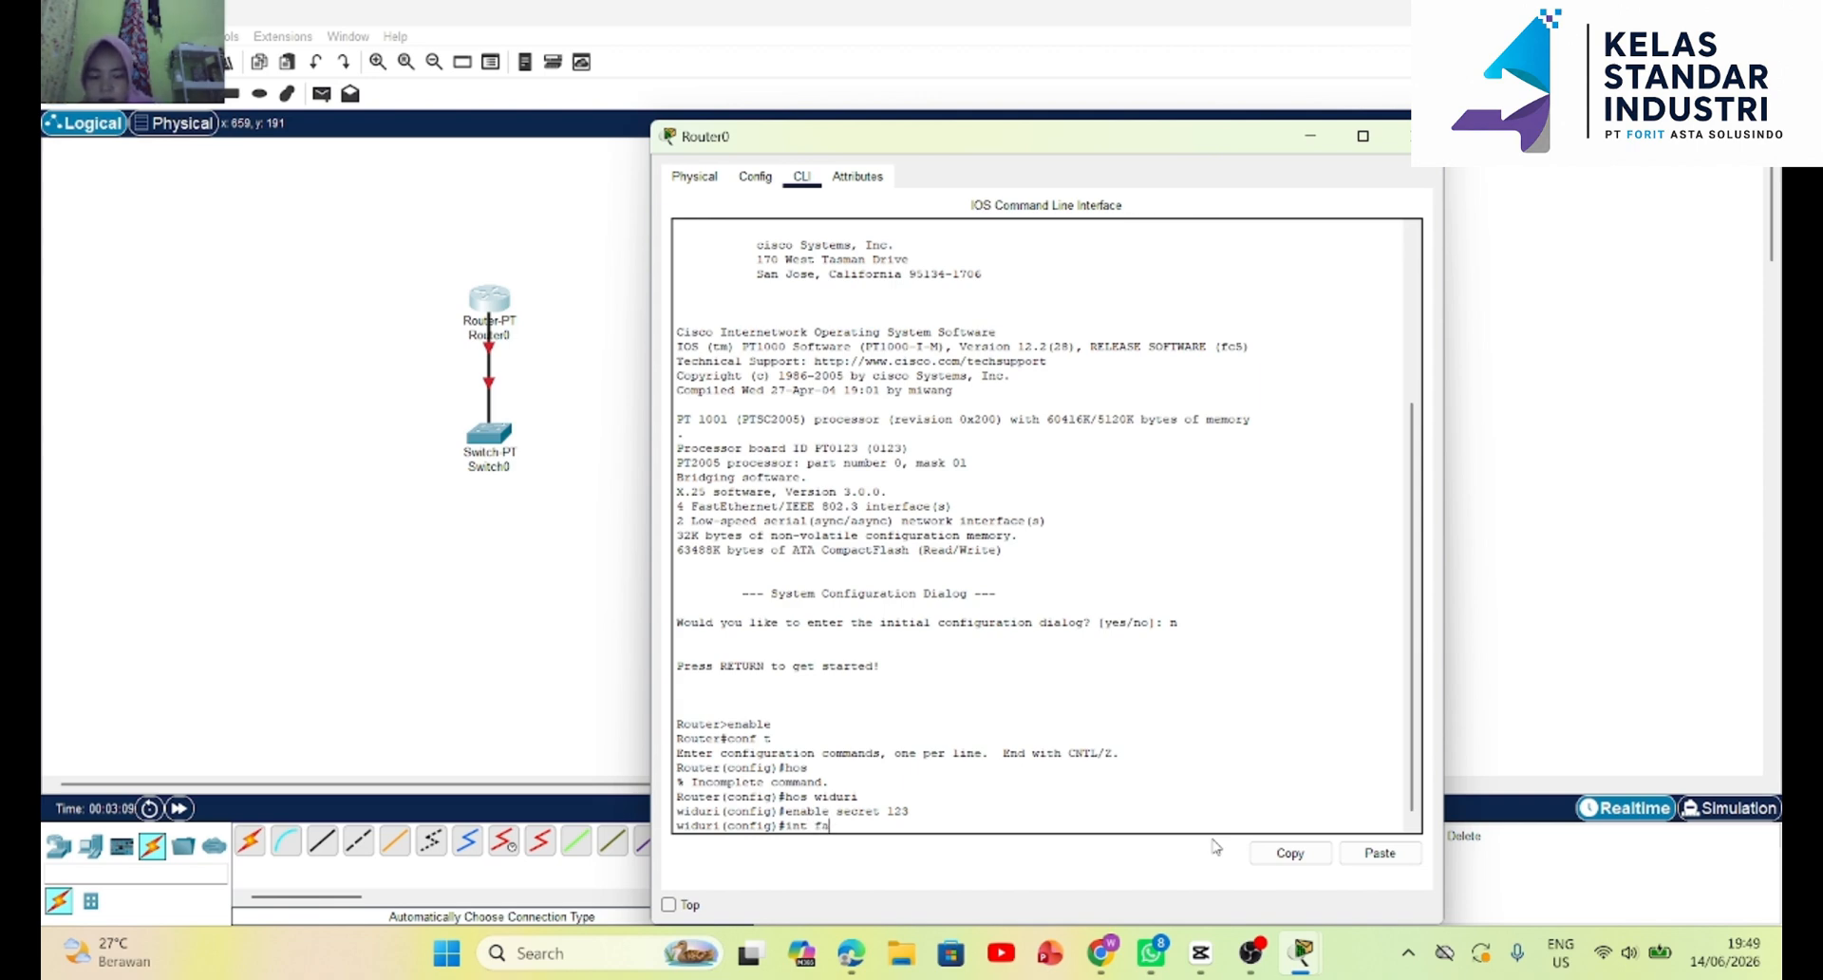
text(0/0)
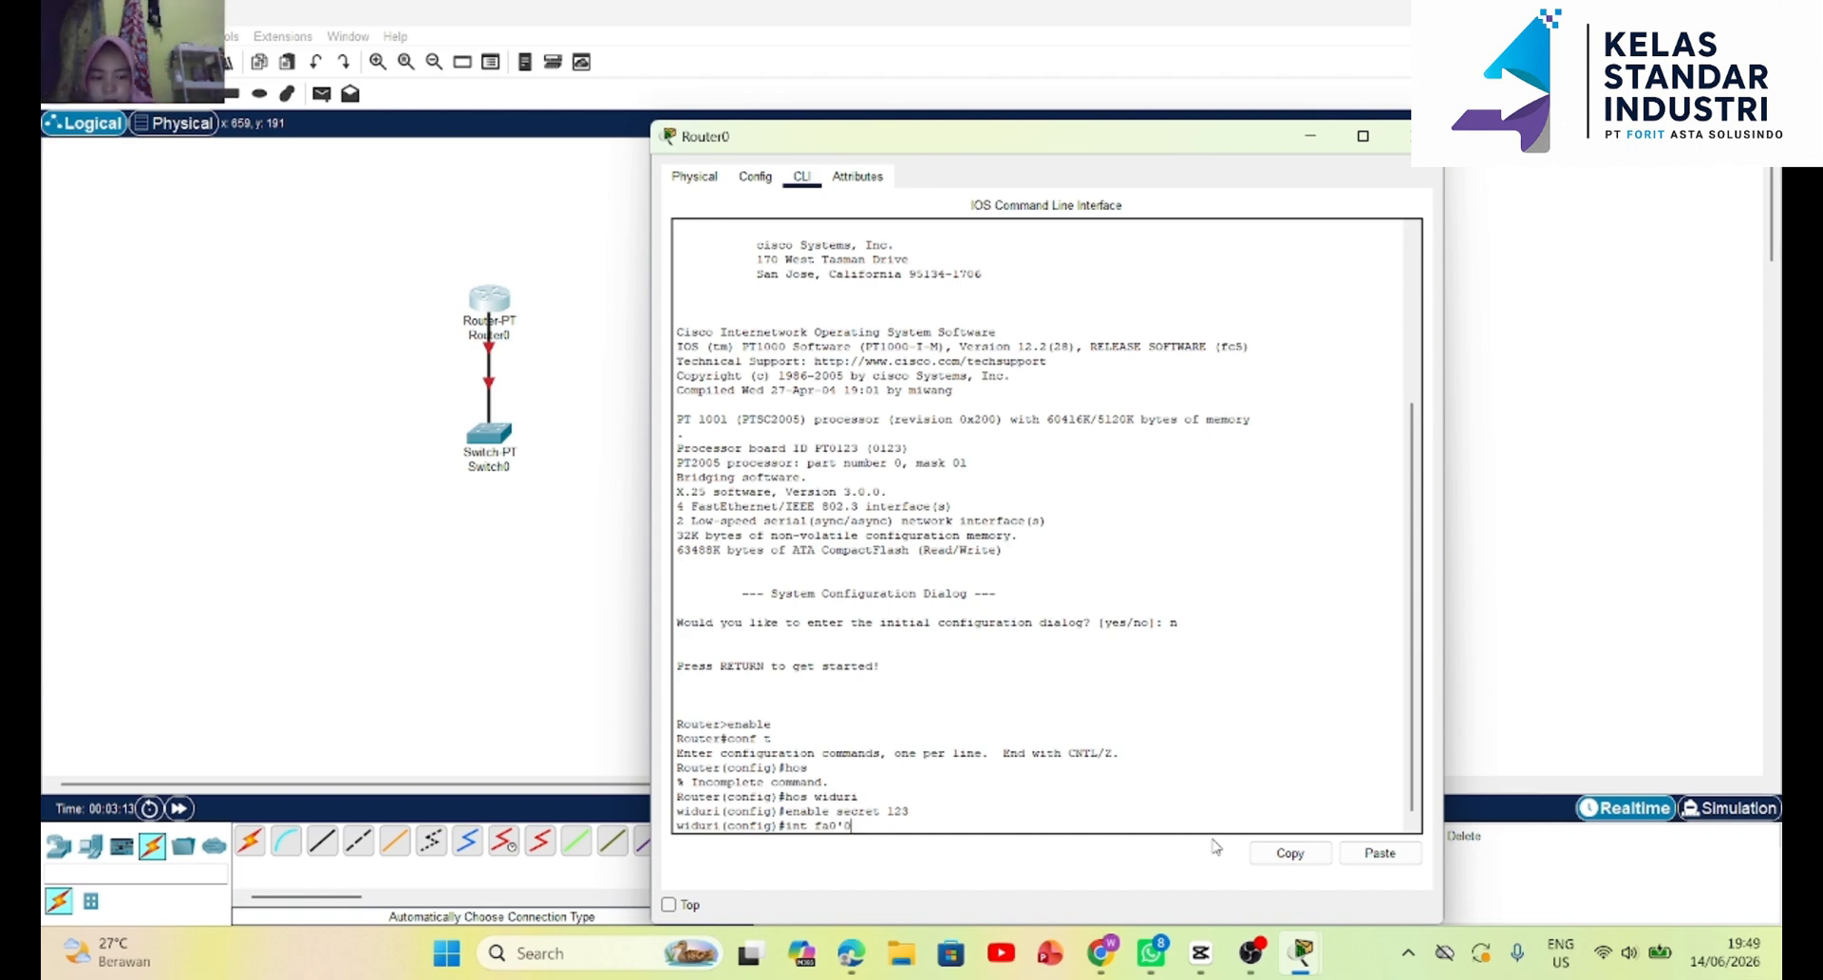
key(BackSpace)
text(0)
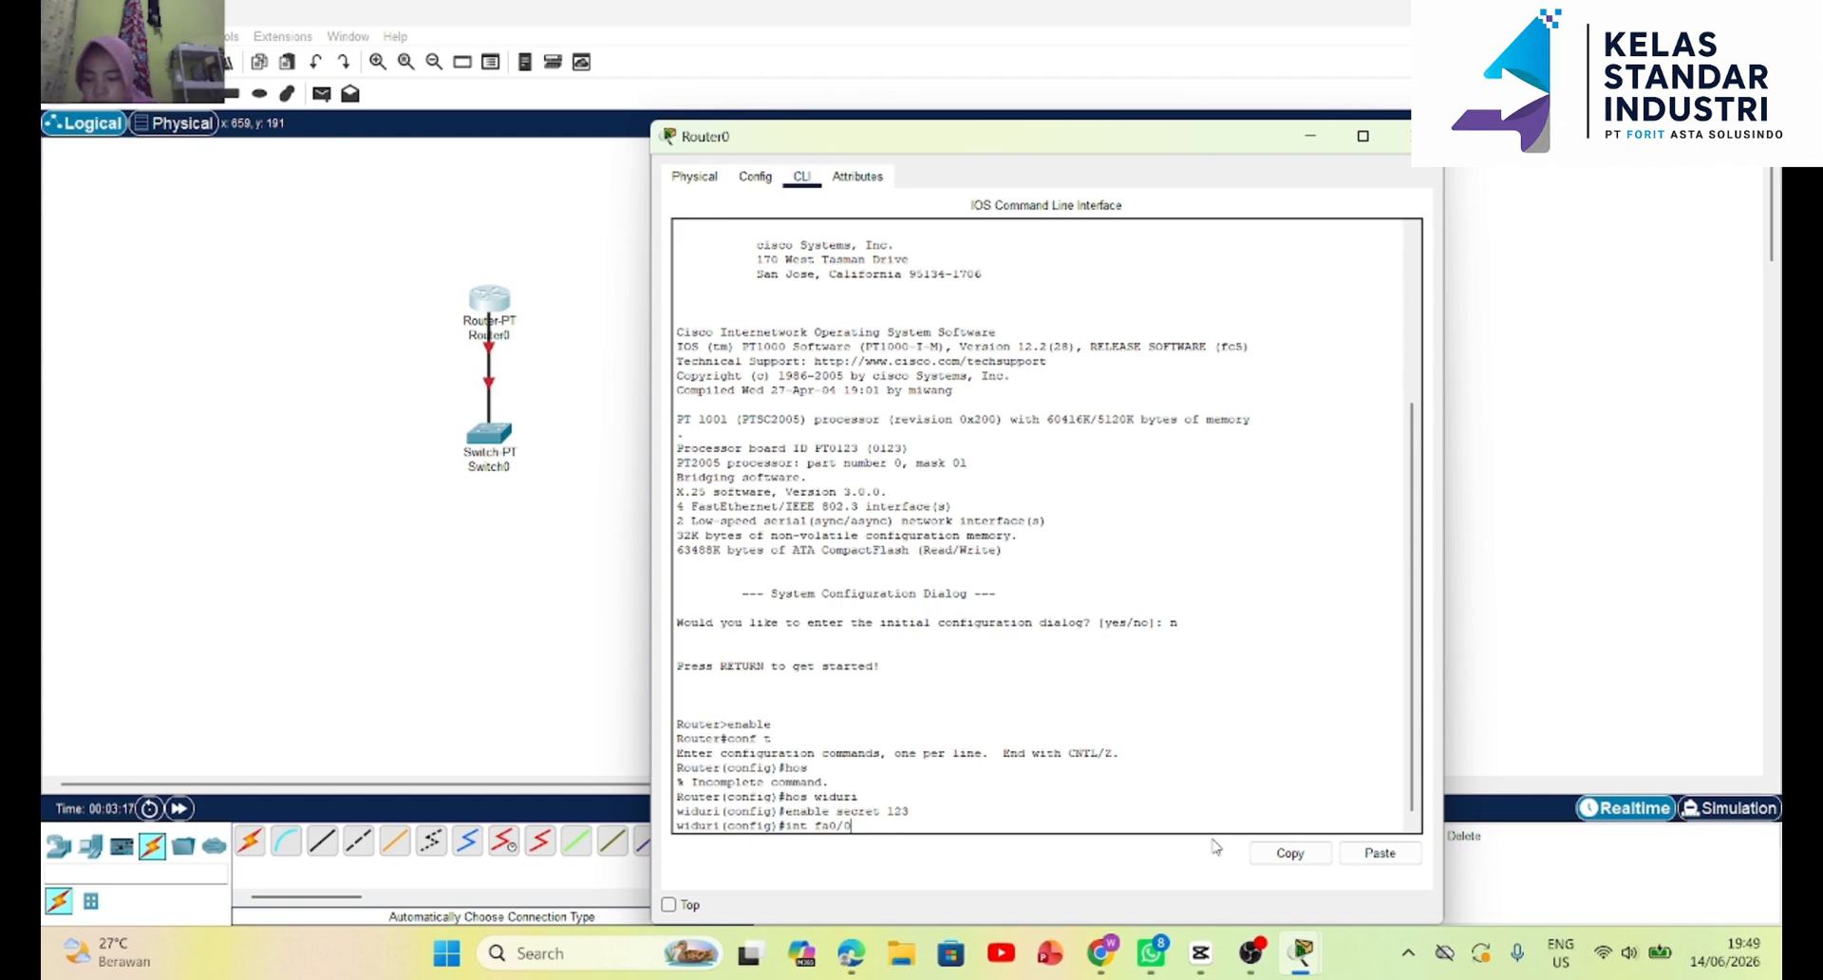
key(Return)
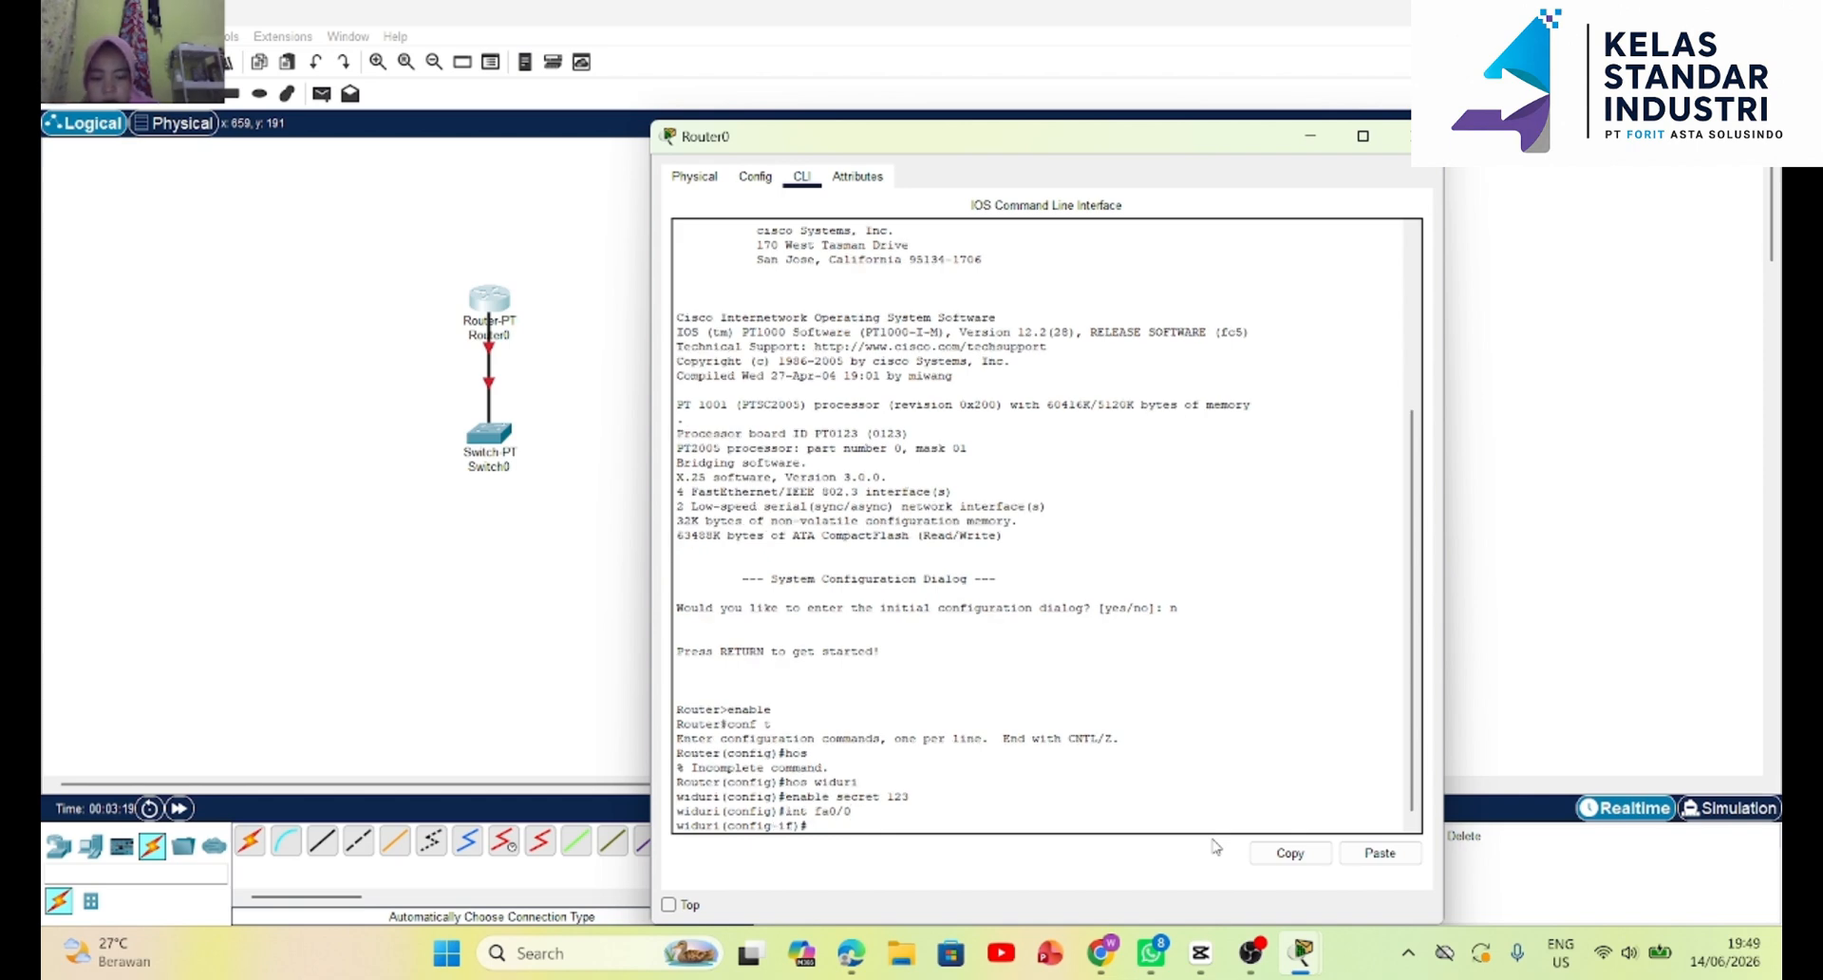
text(no shut)
key(Return)
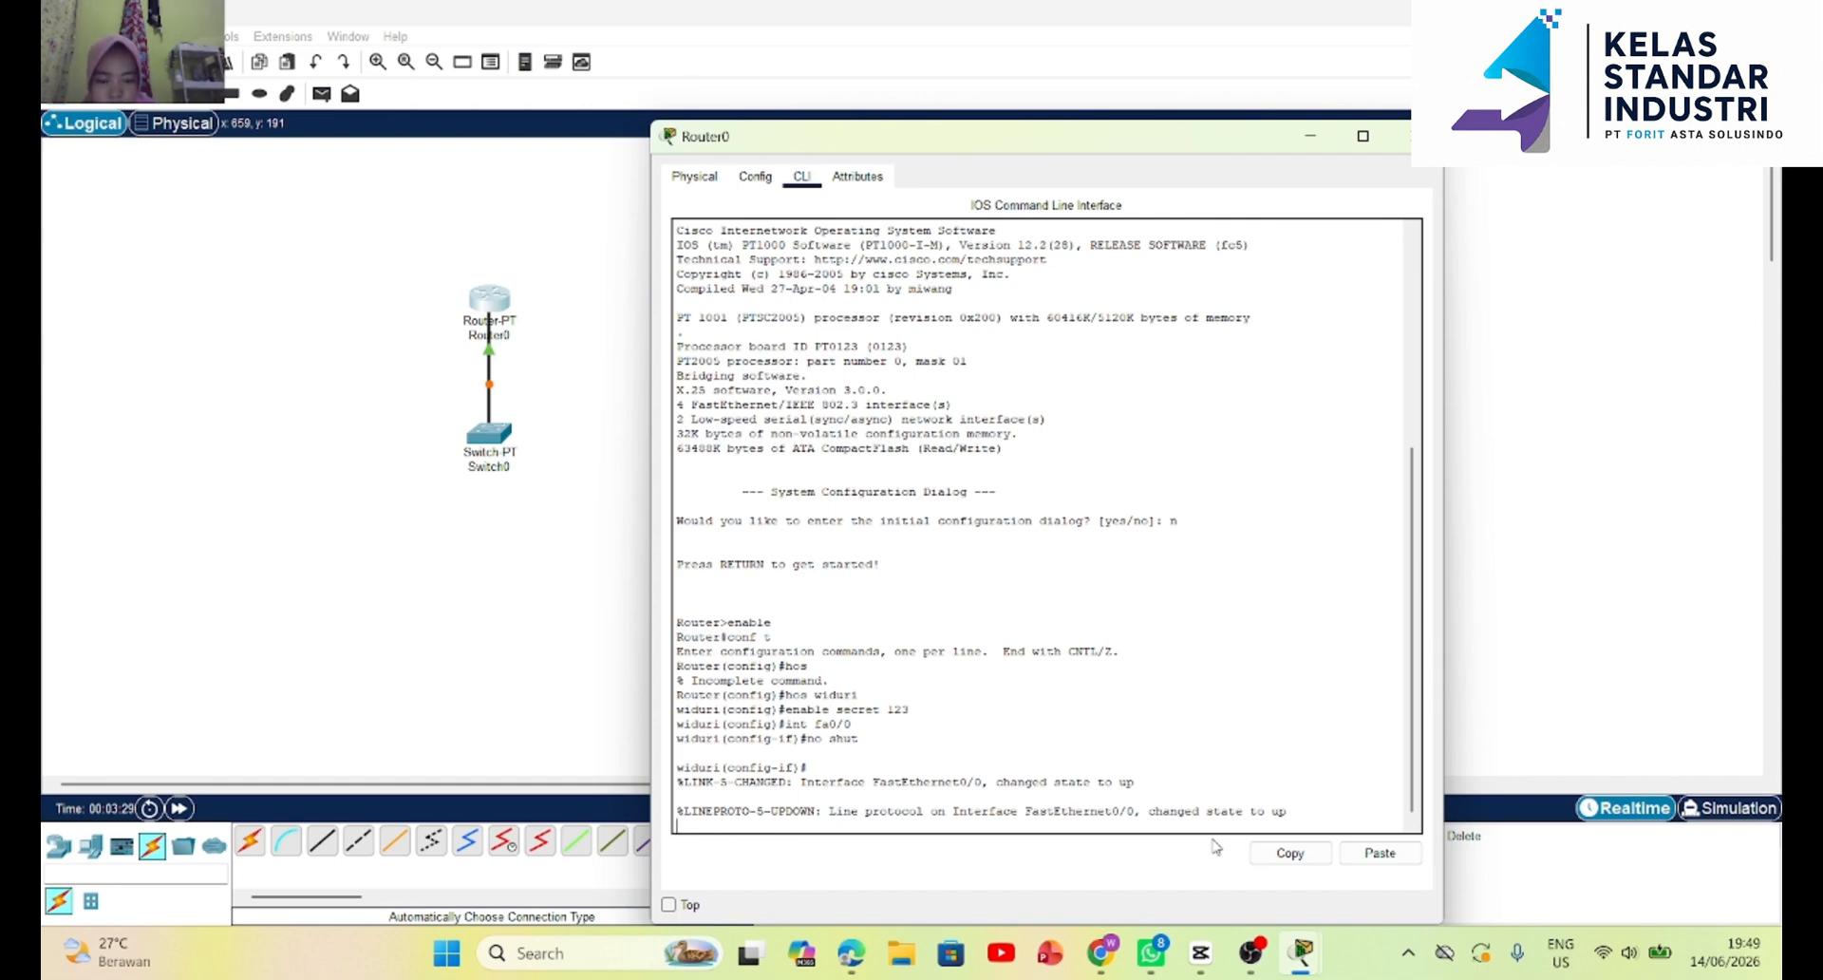
key(Return)
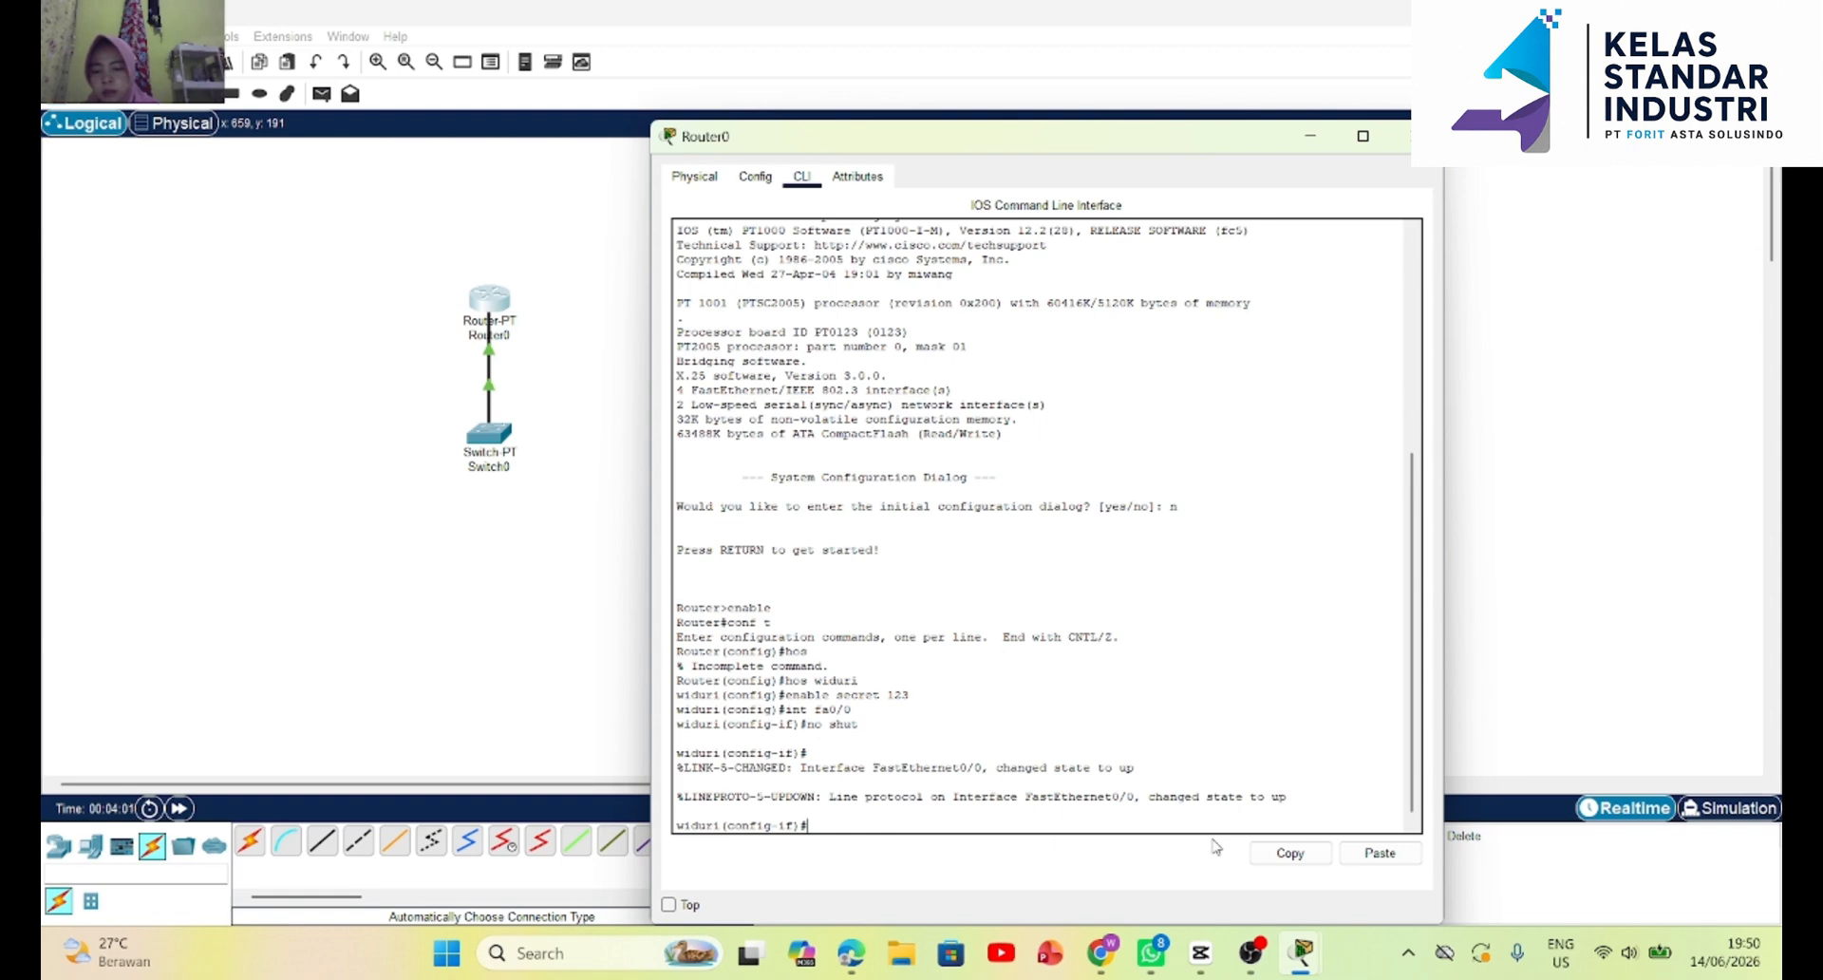
Assign IP address 192.168.1.1 with subnet mask 255.255.255.0 to the router's fa0/0 interface and close the router's window.
text(ip add)
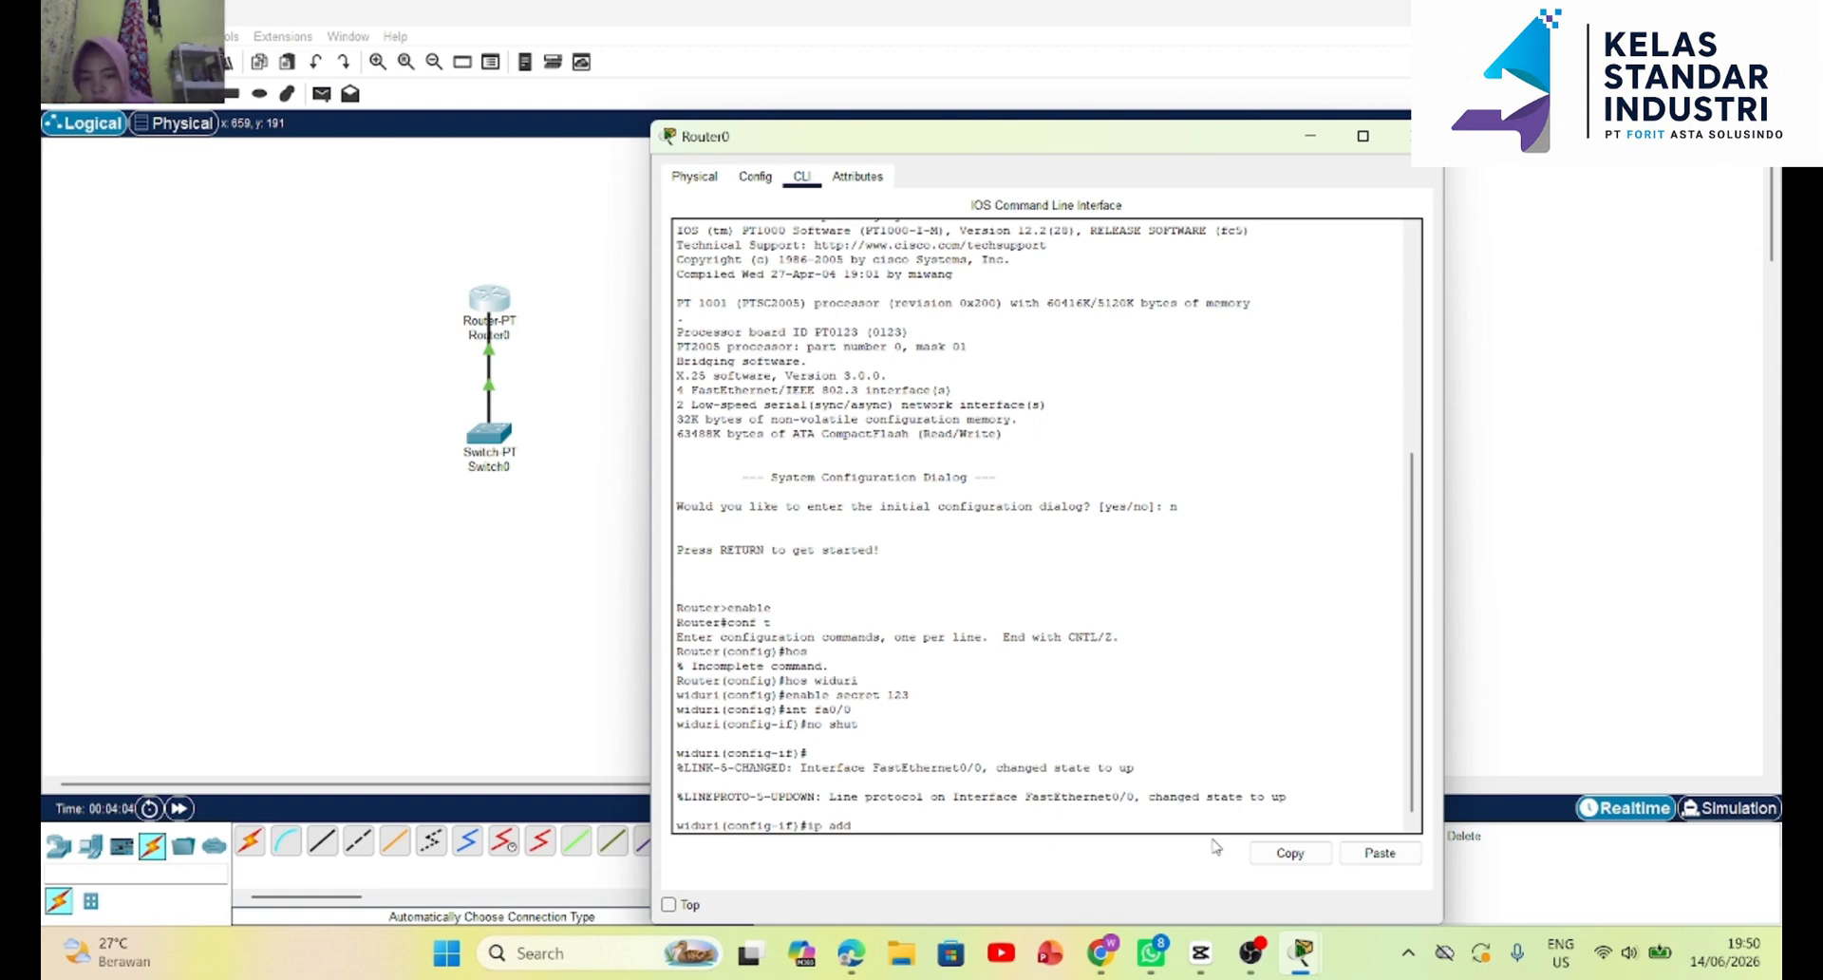
key(Return)
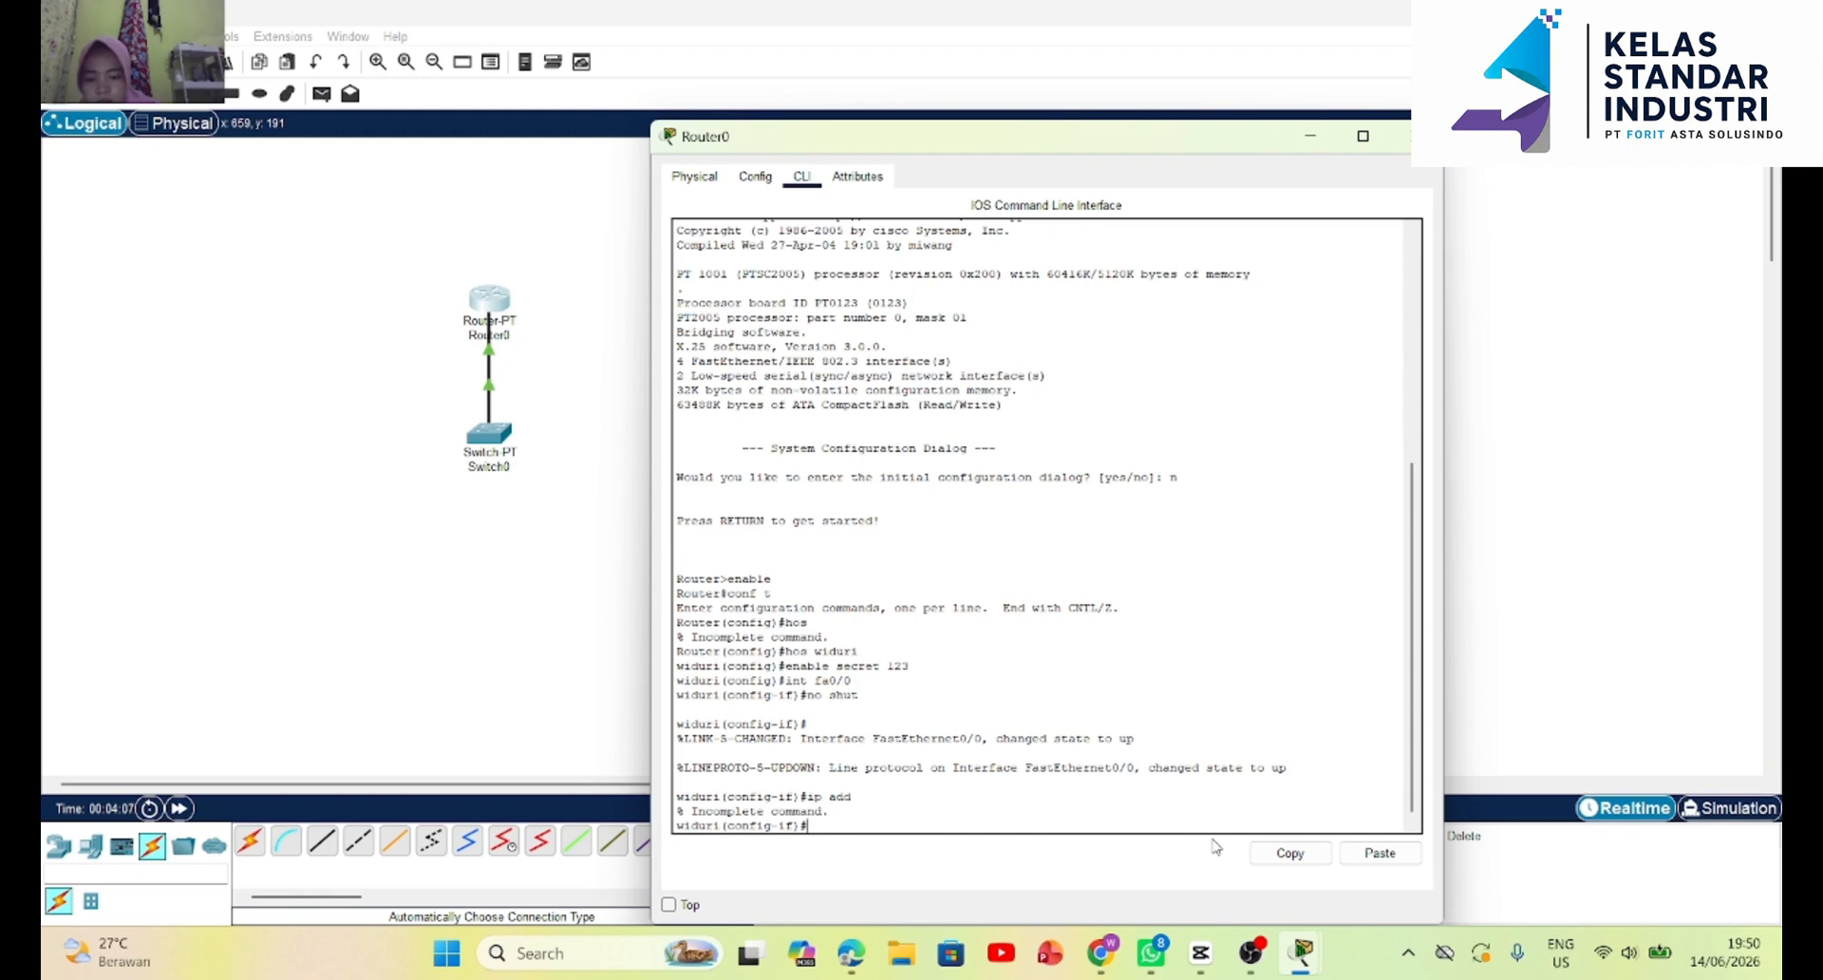
text(ip address)
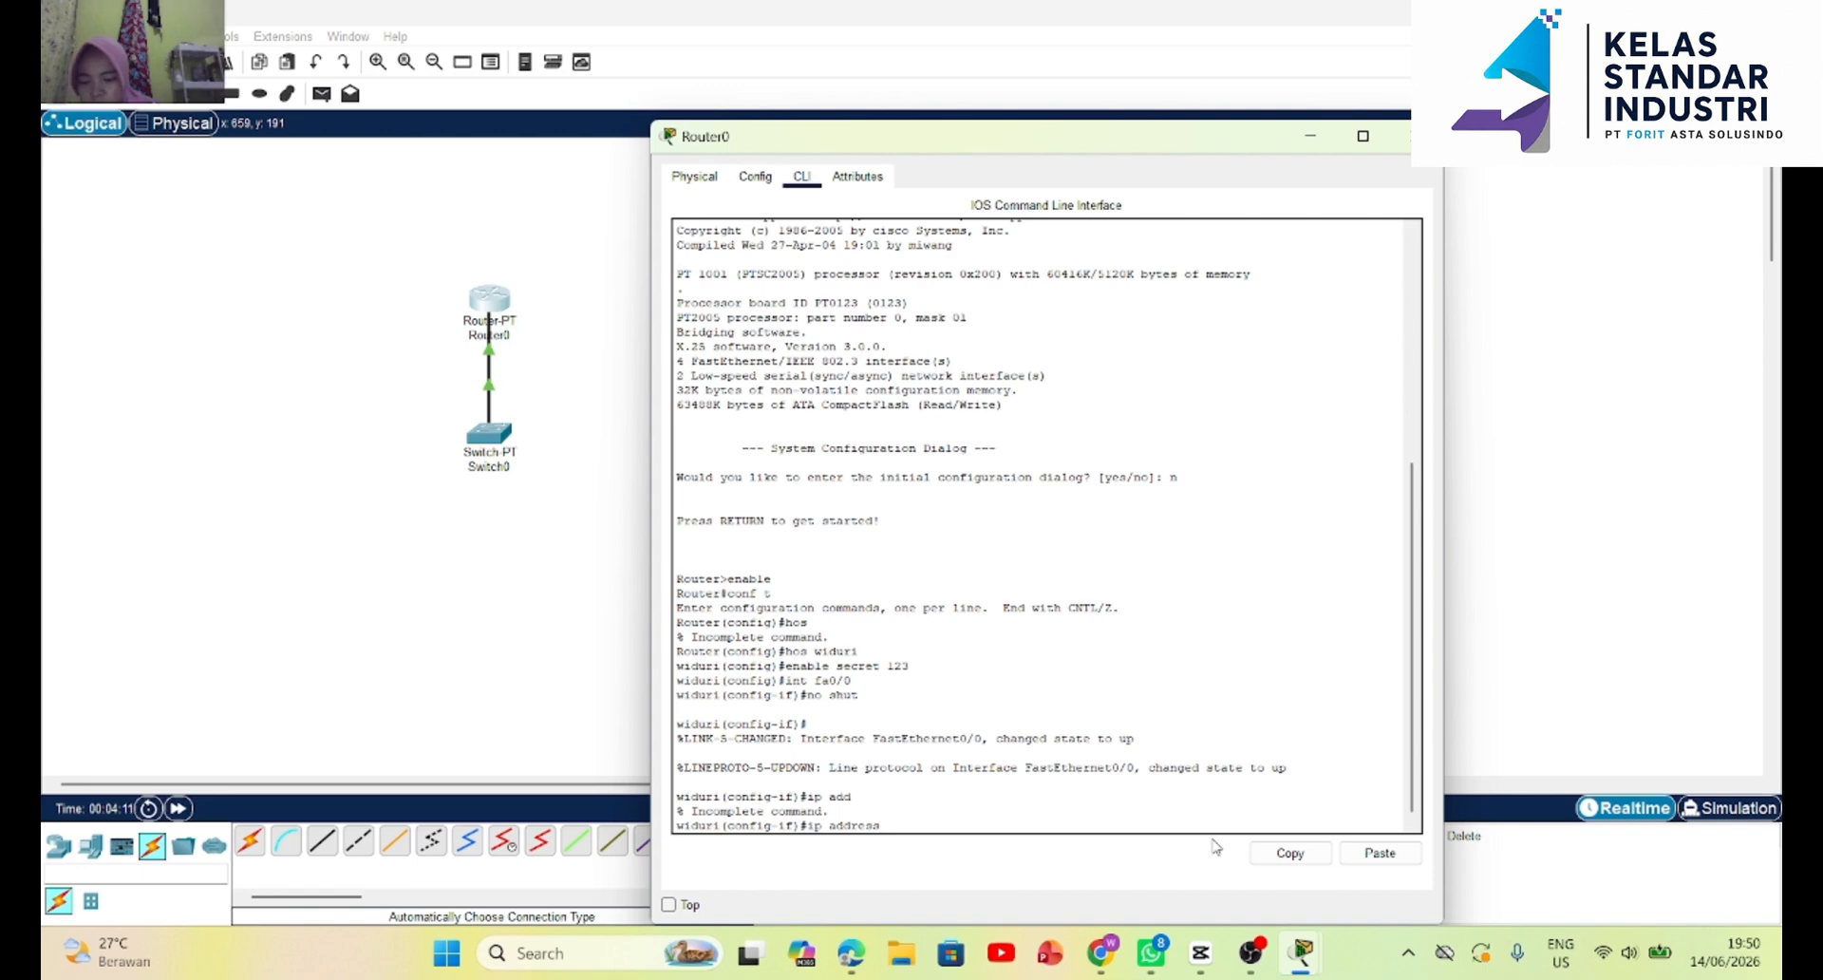
text(192..)
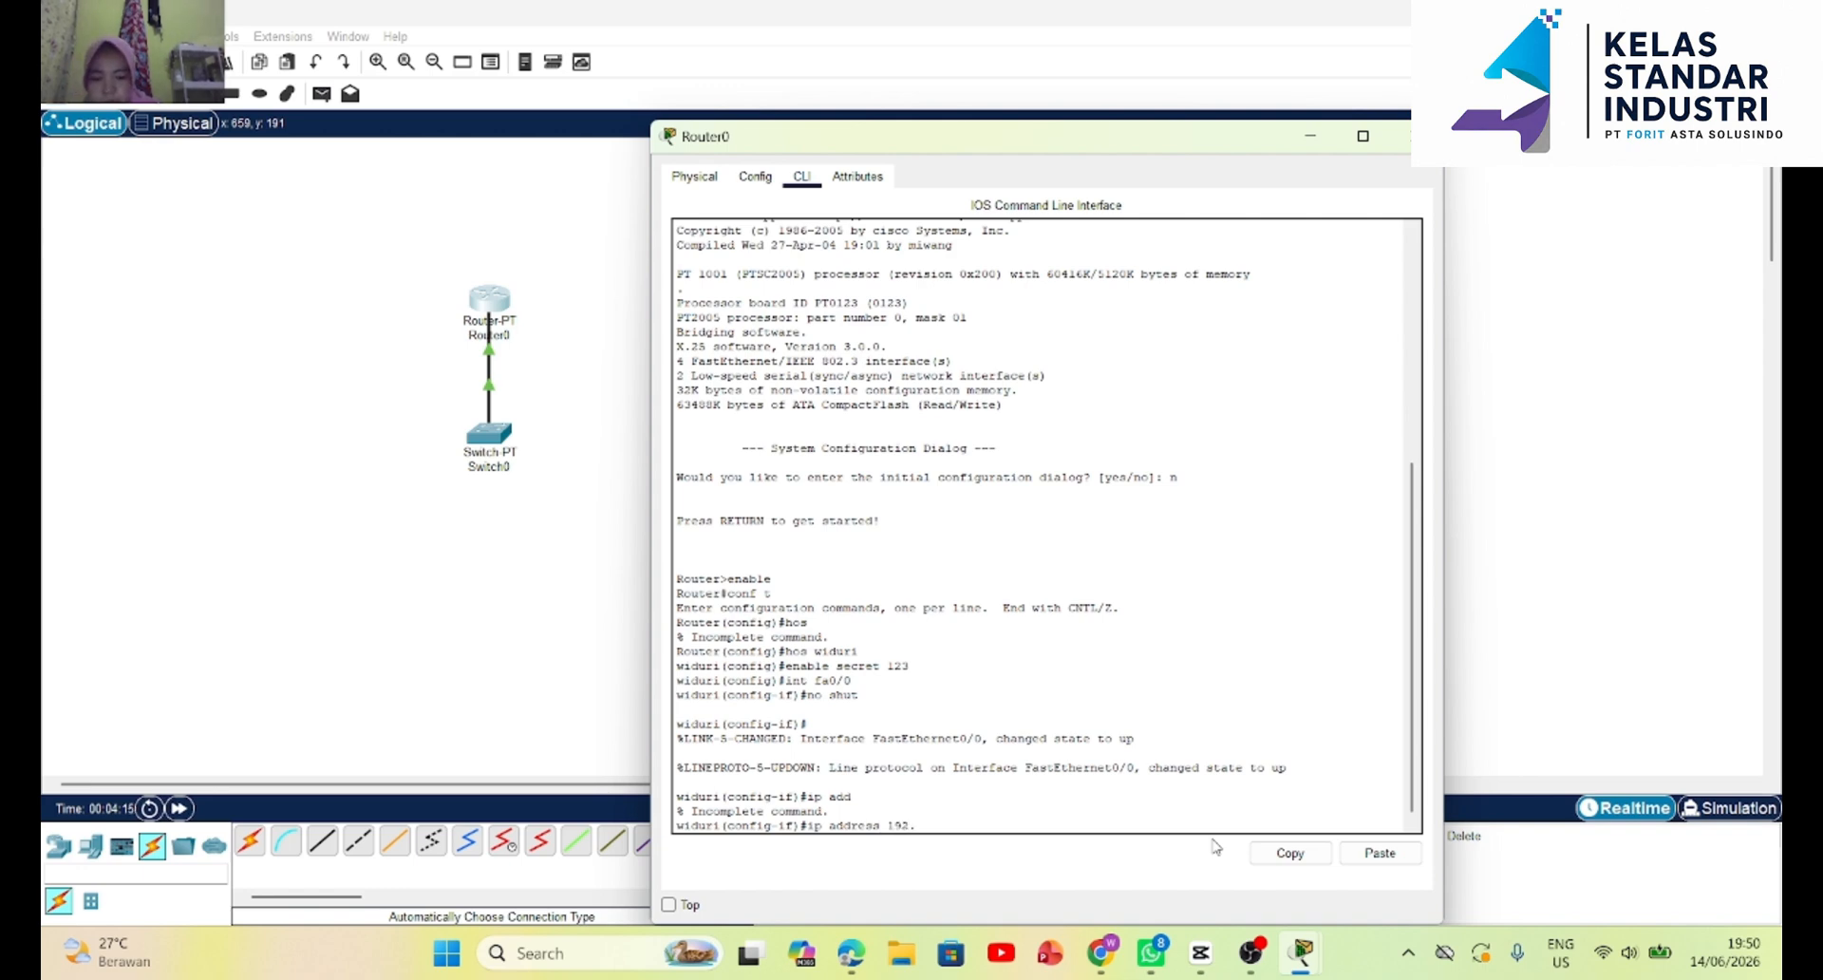
text(168)
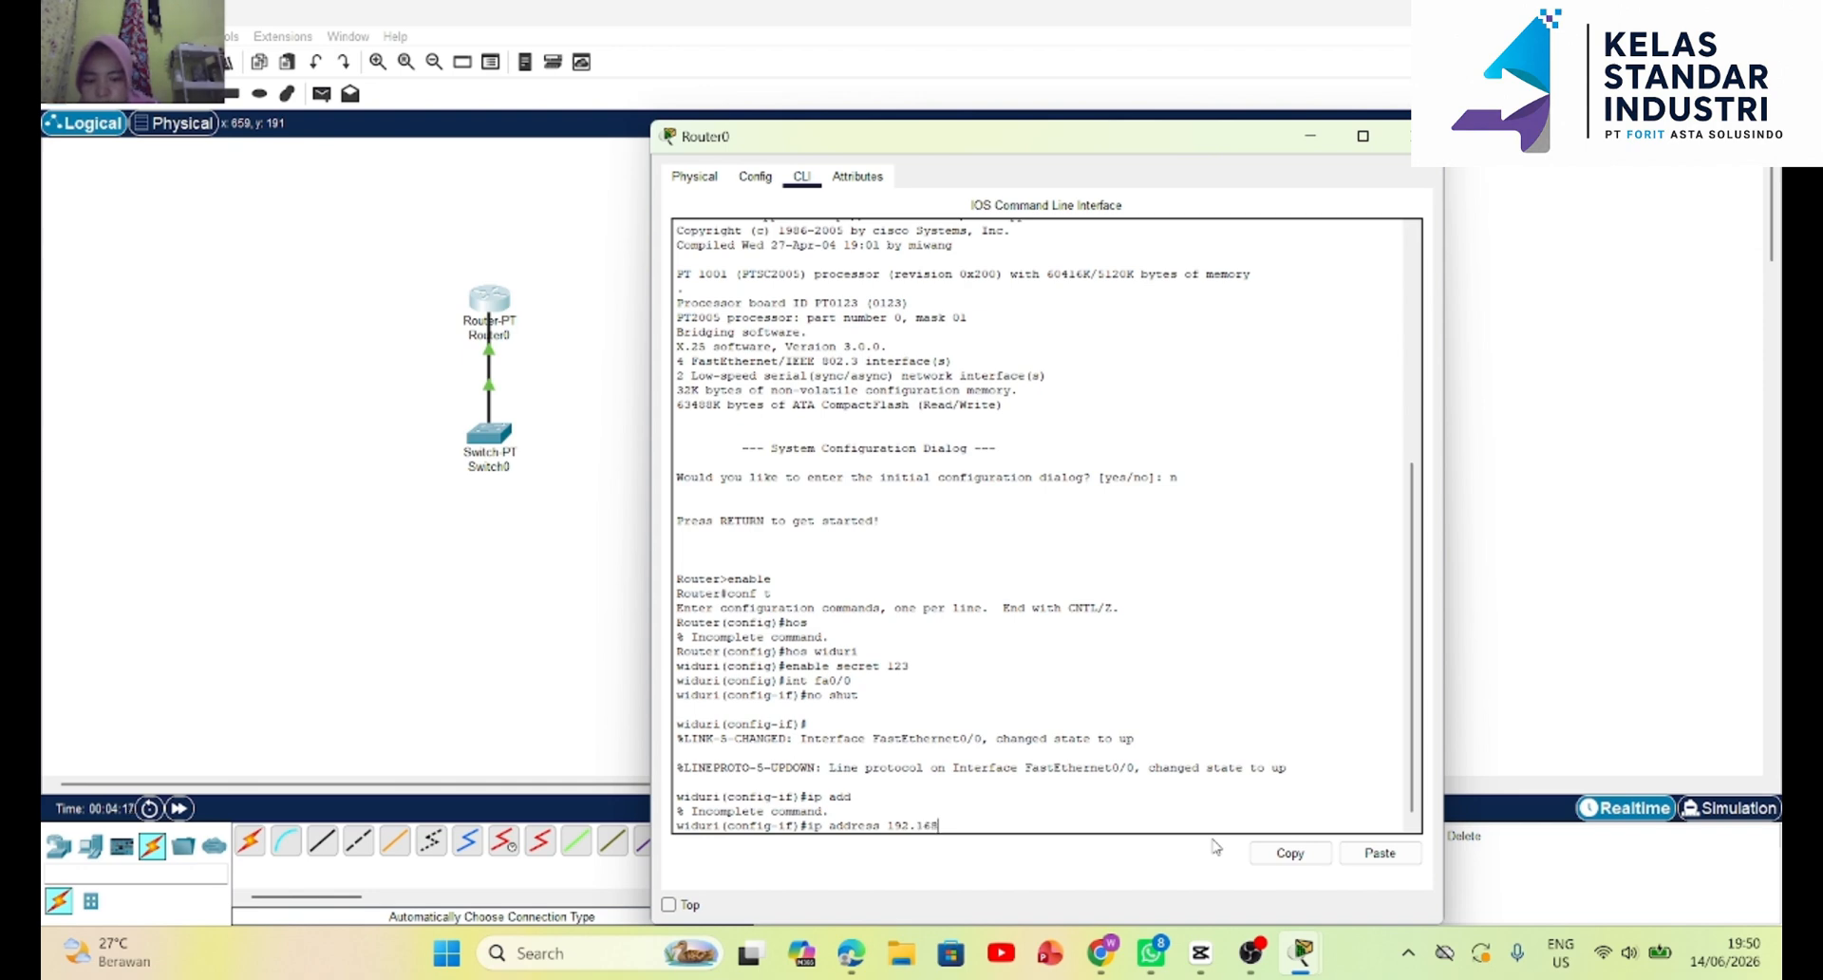
text(.1.1 )
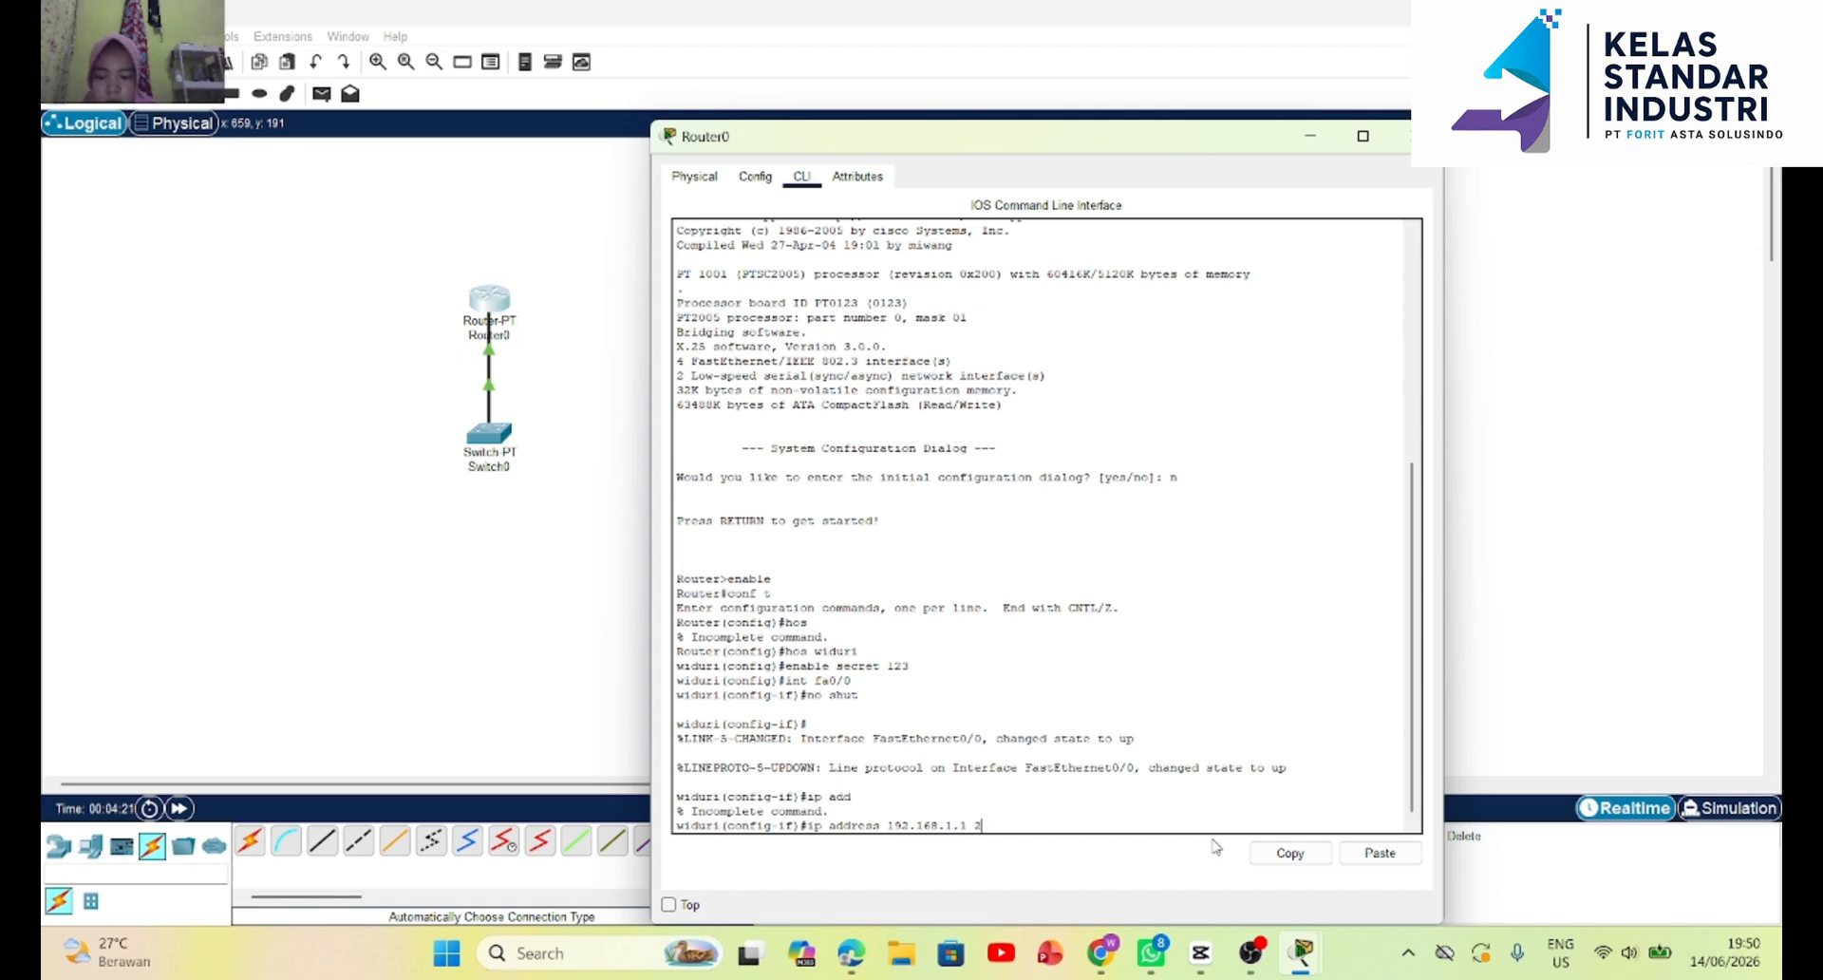
text(255.255)
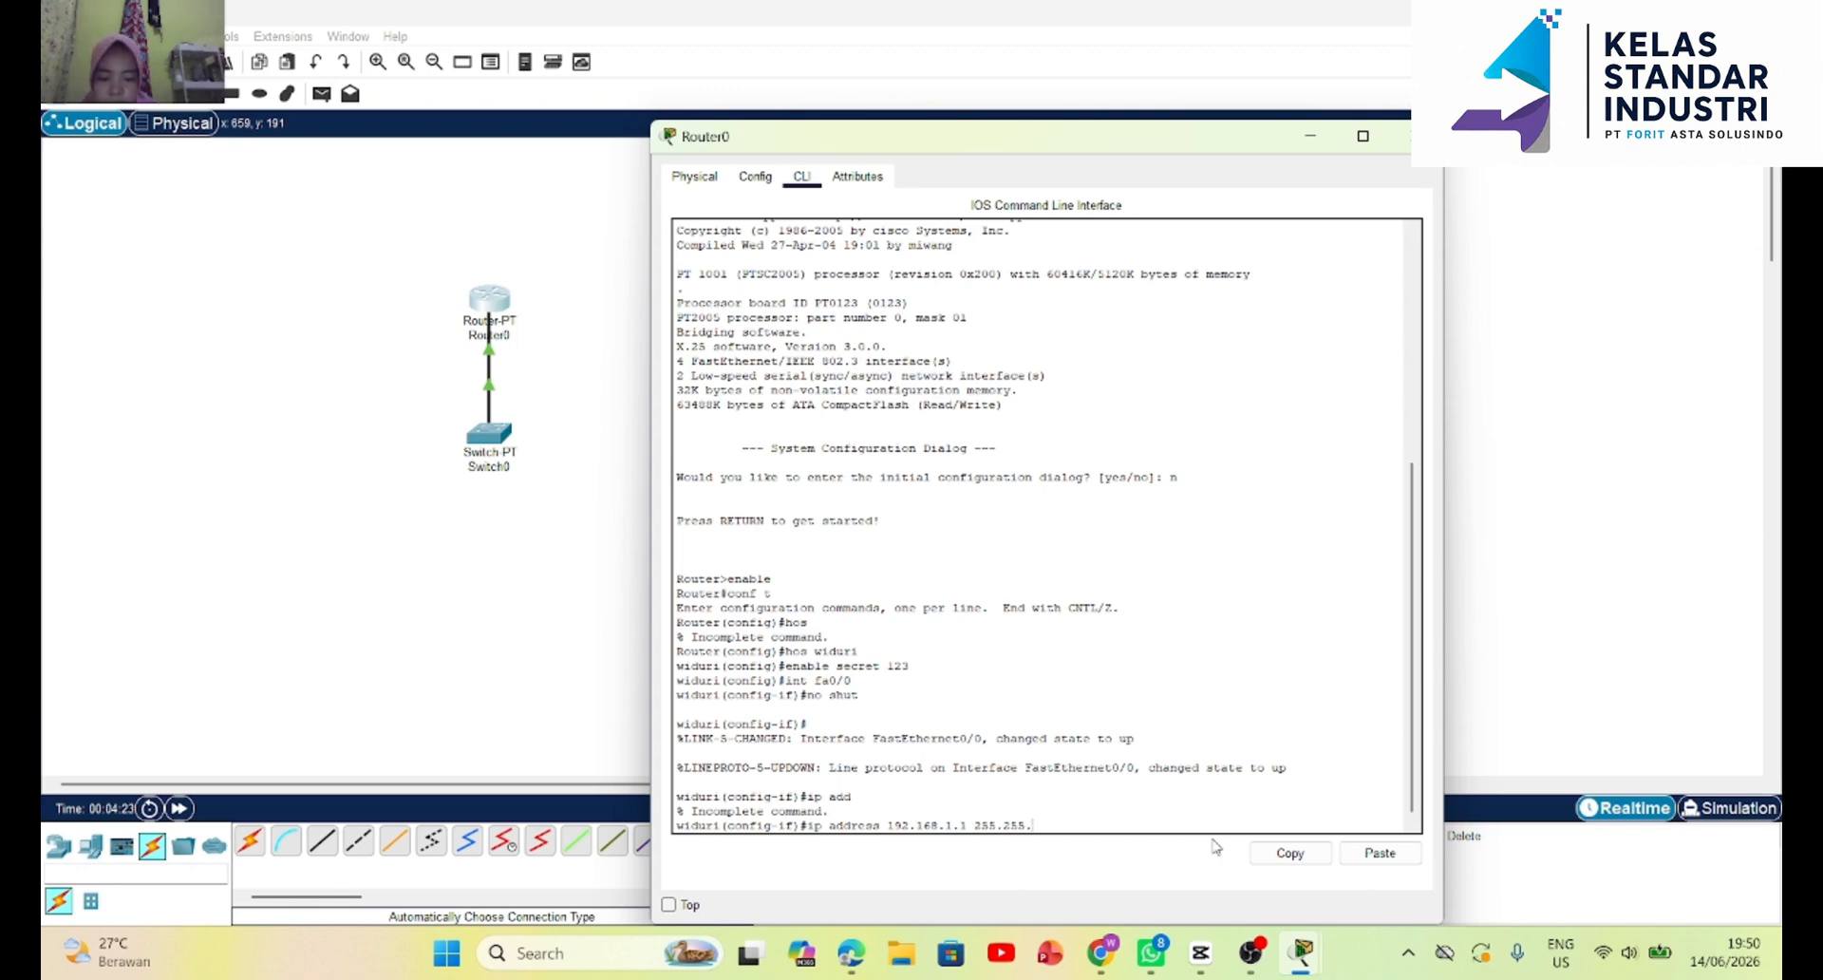
text(.255)
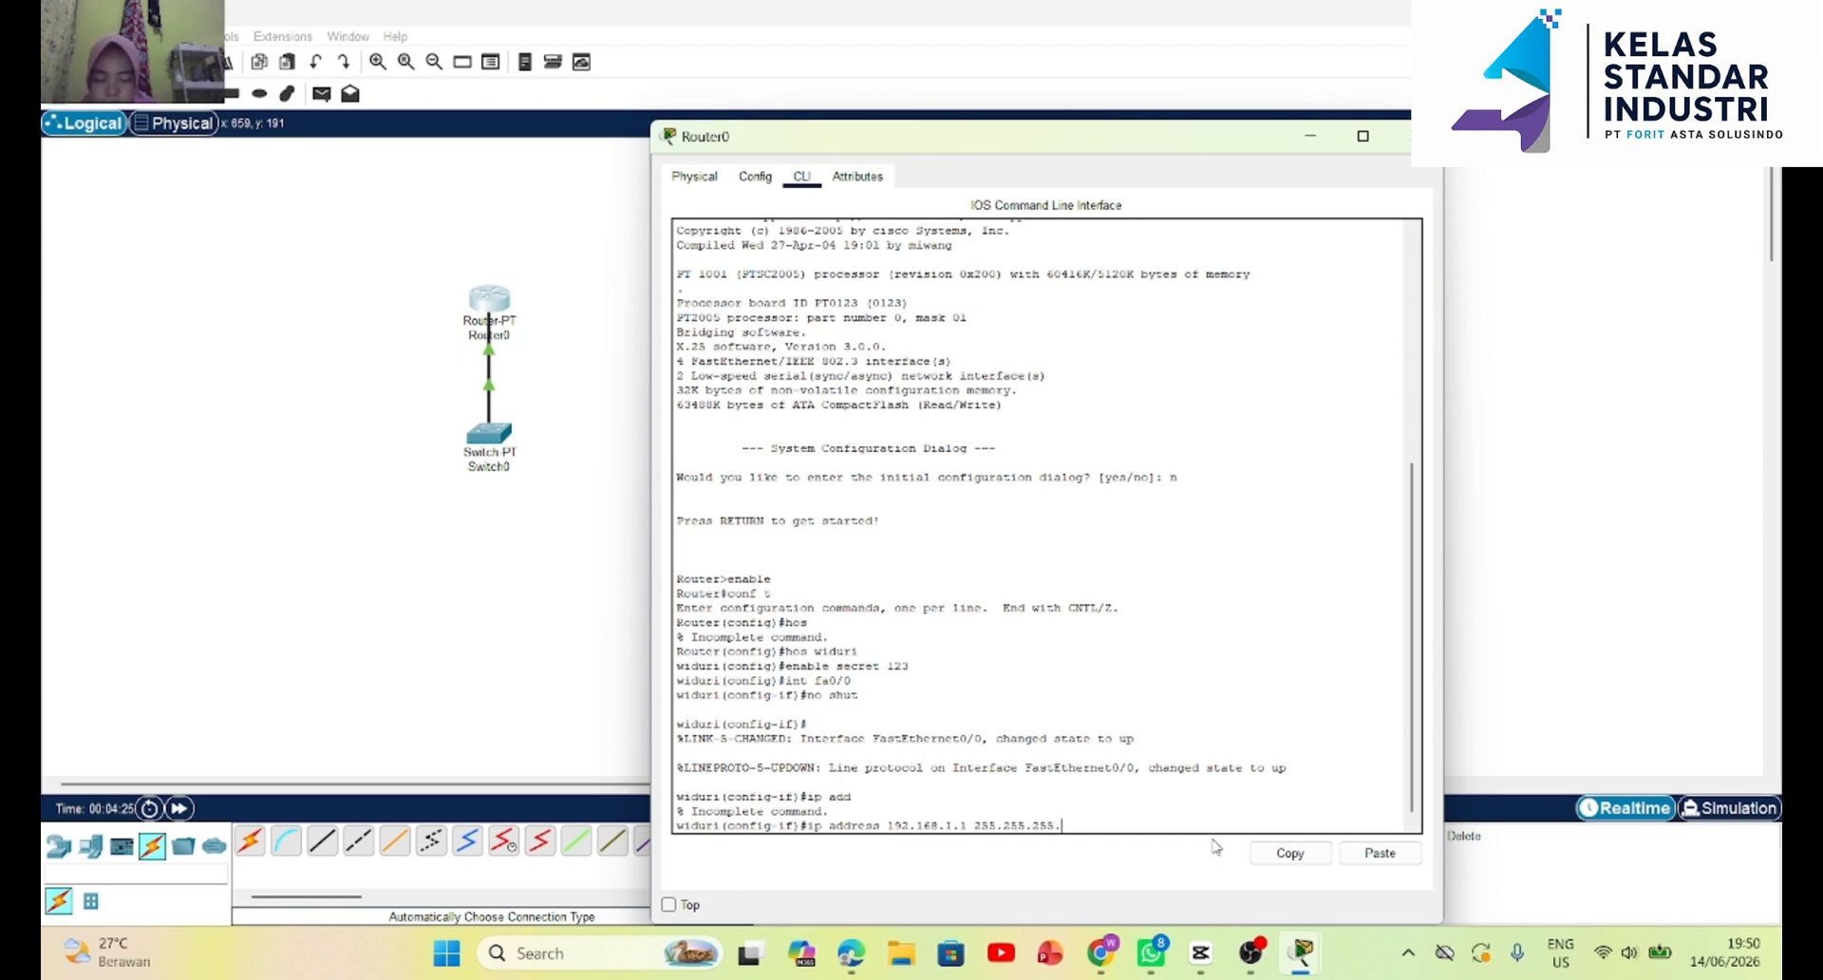
text(.0)
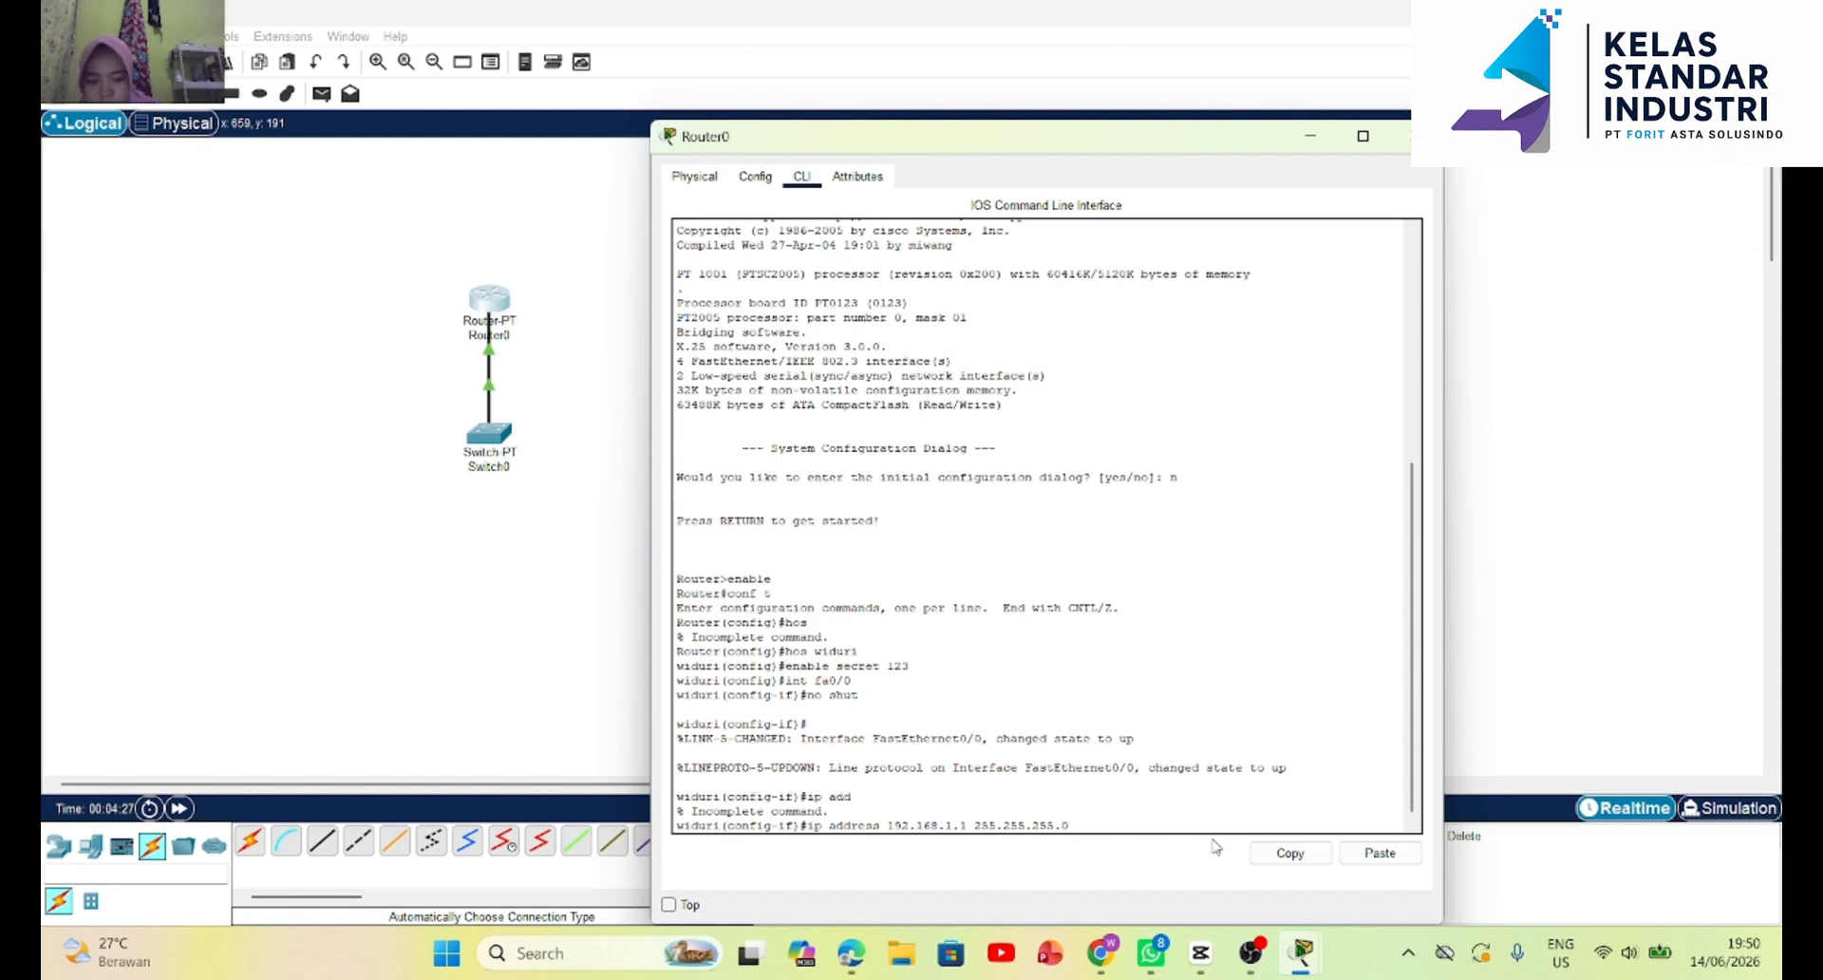
key(Return)
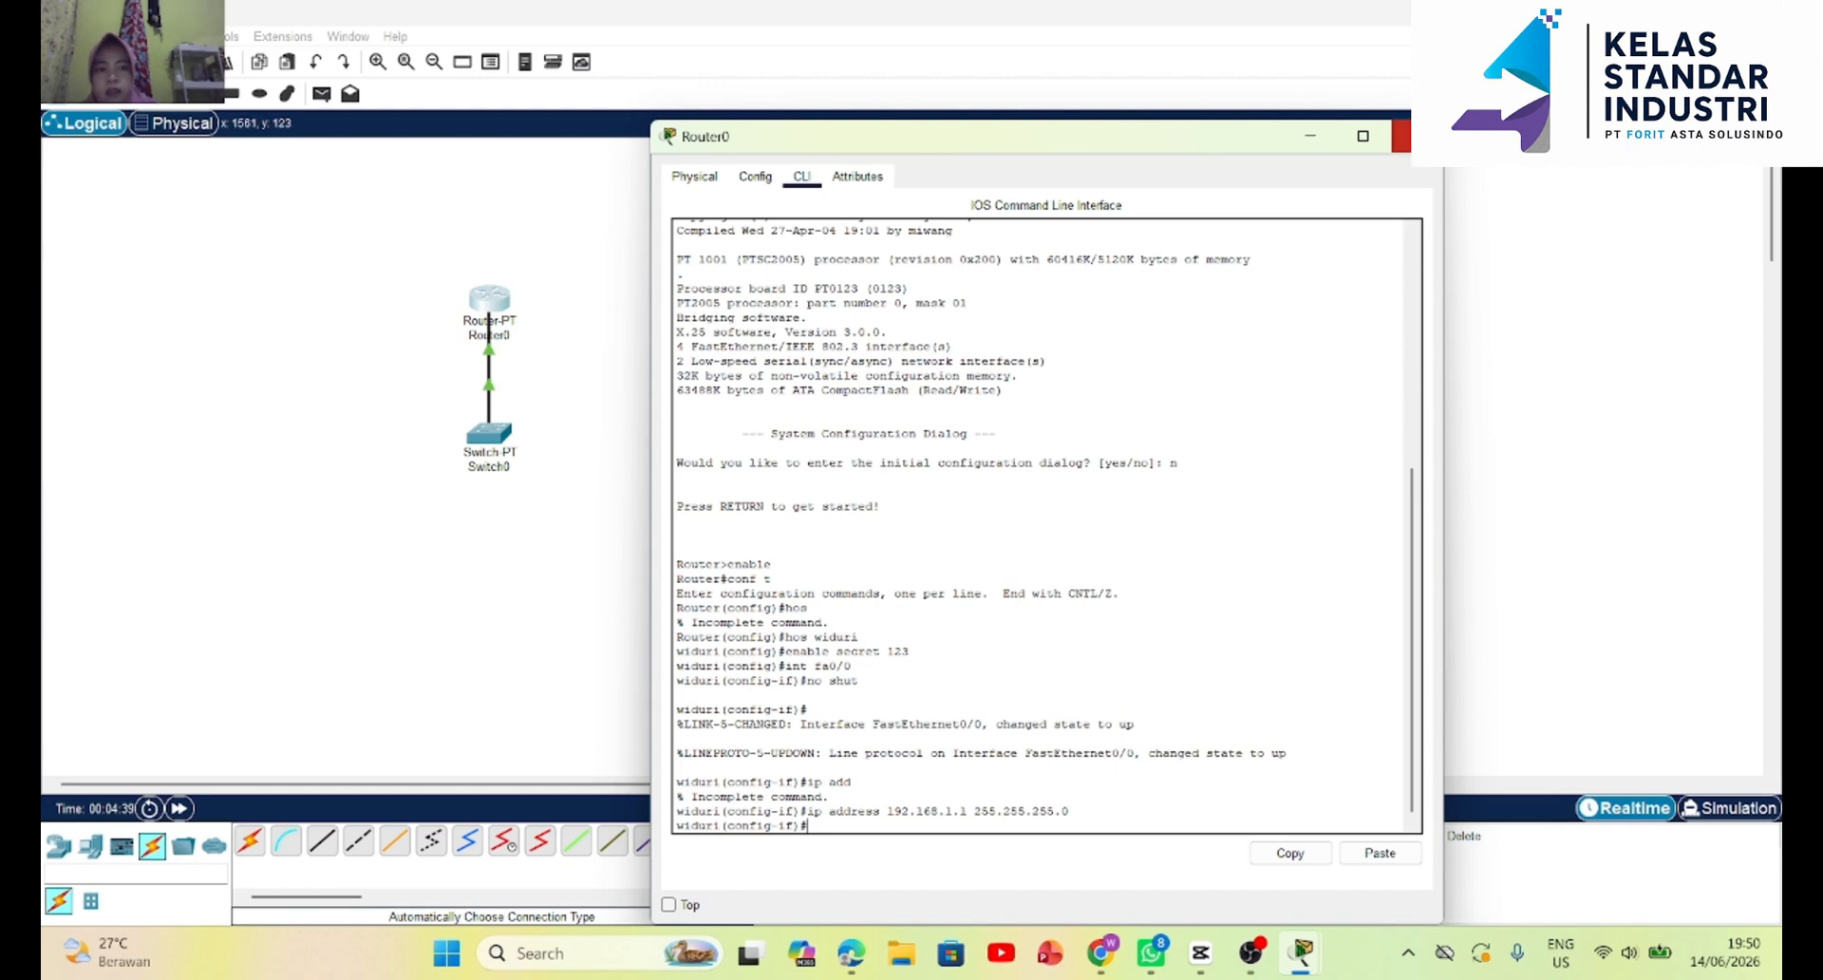
click(1402, 136)
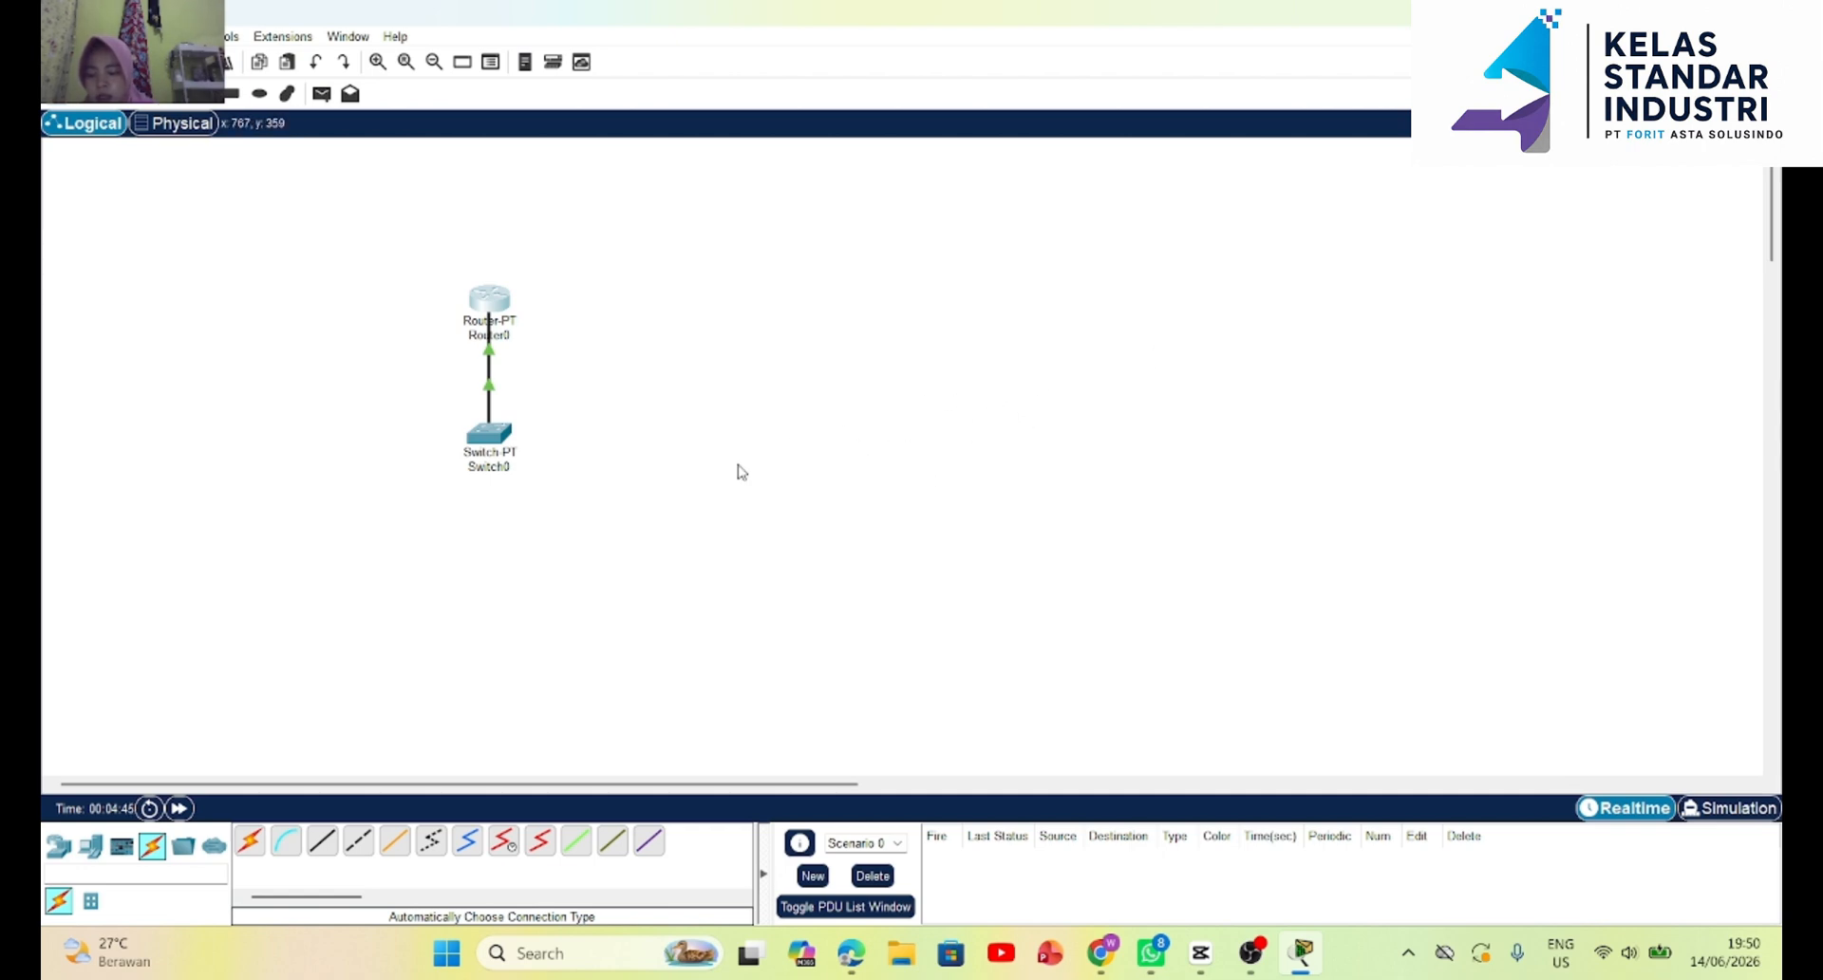
Place a 3560-24PS multilayer switch in the empty workspace to the right of the router and switch.
scroll(321, 705, down, 3)
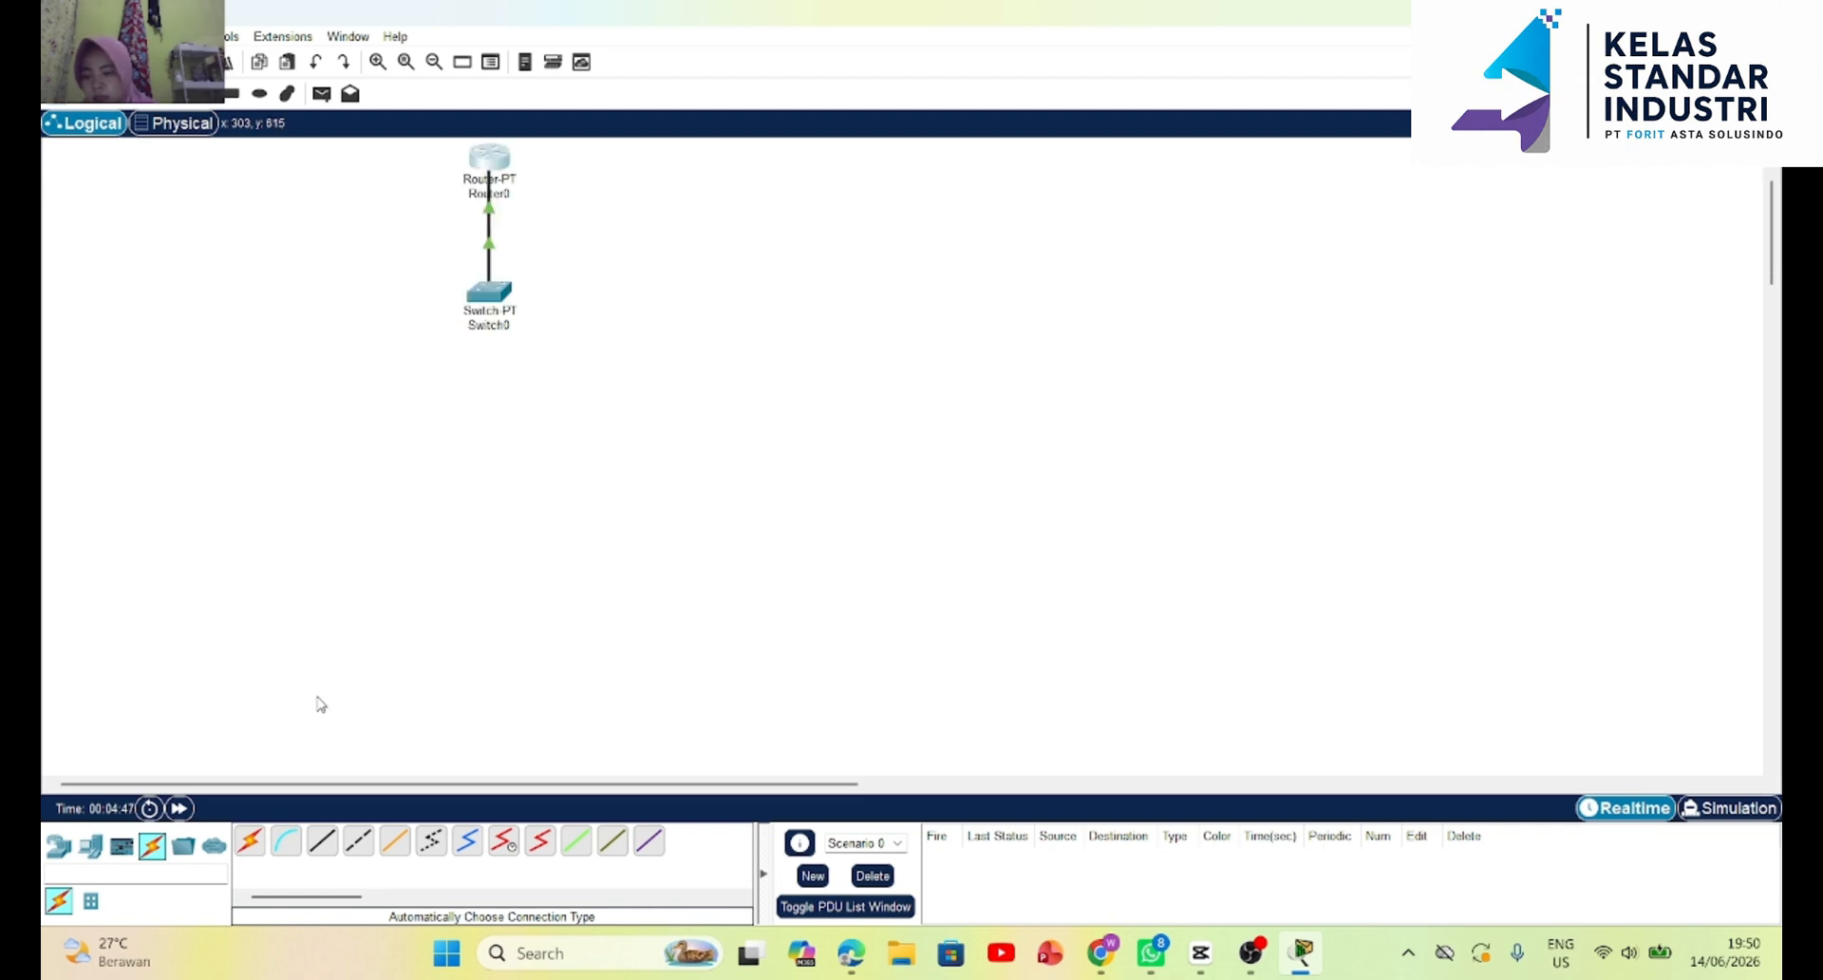
scroll(321, 705, up, 3)
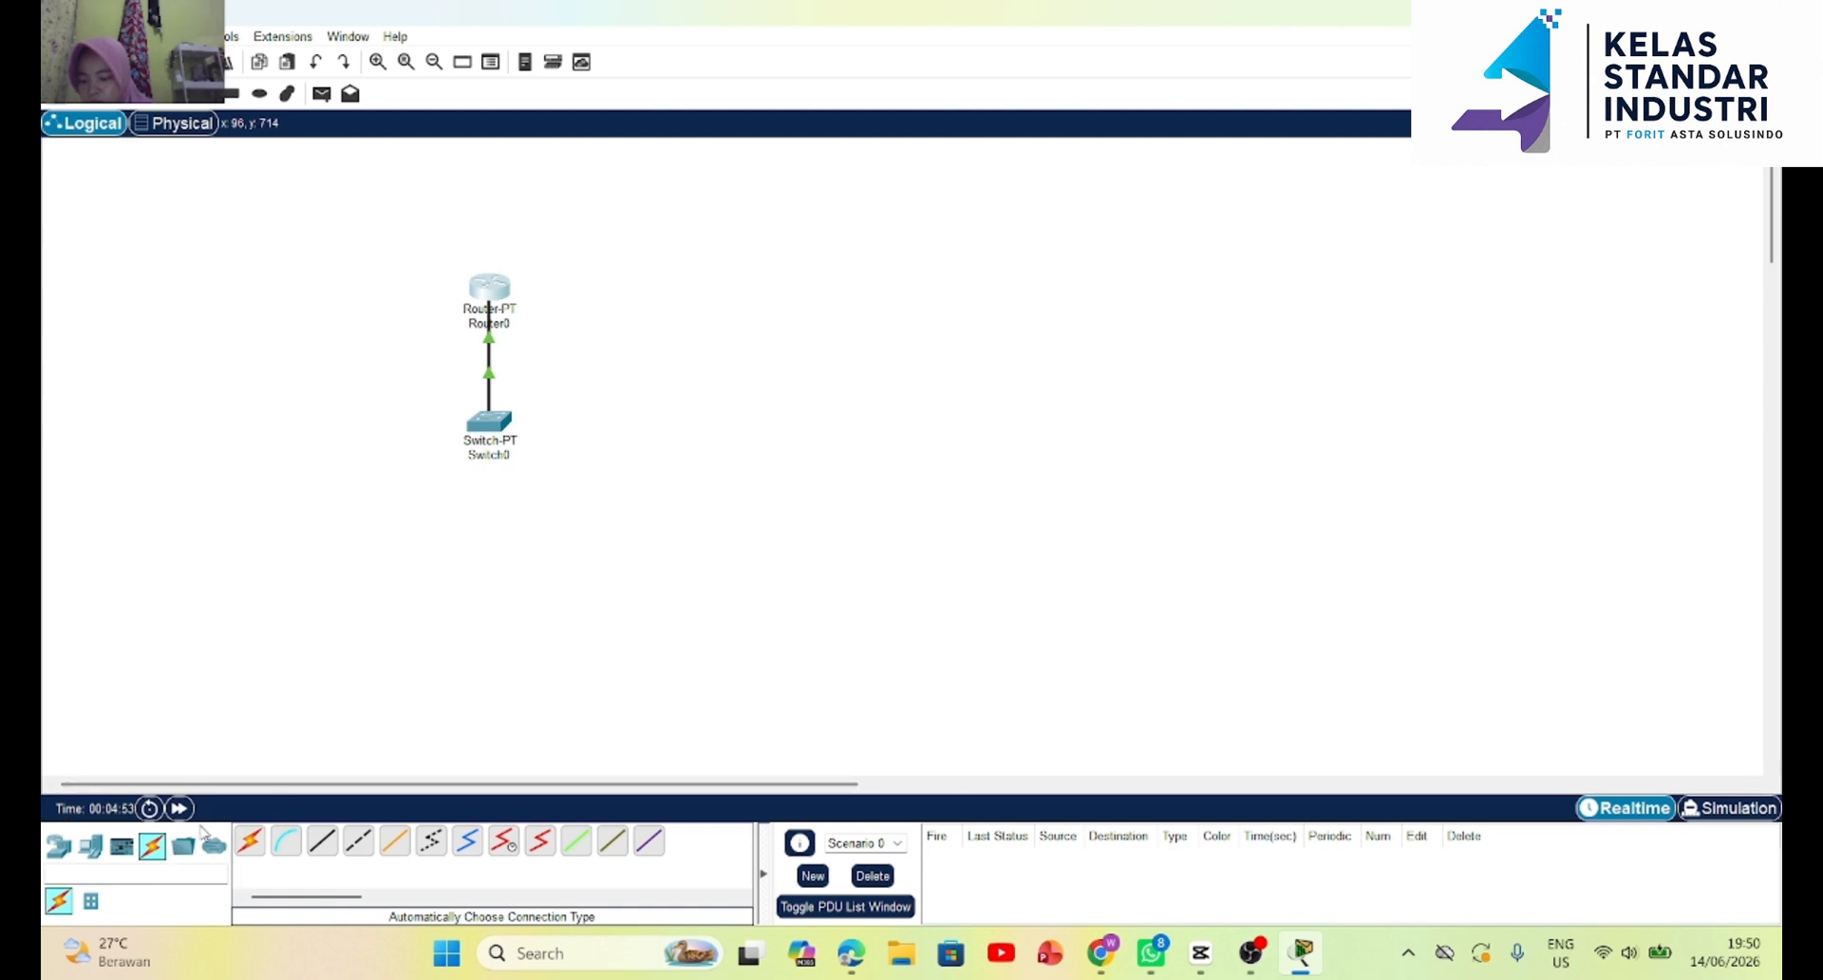
click(60, 846)
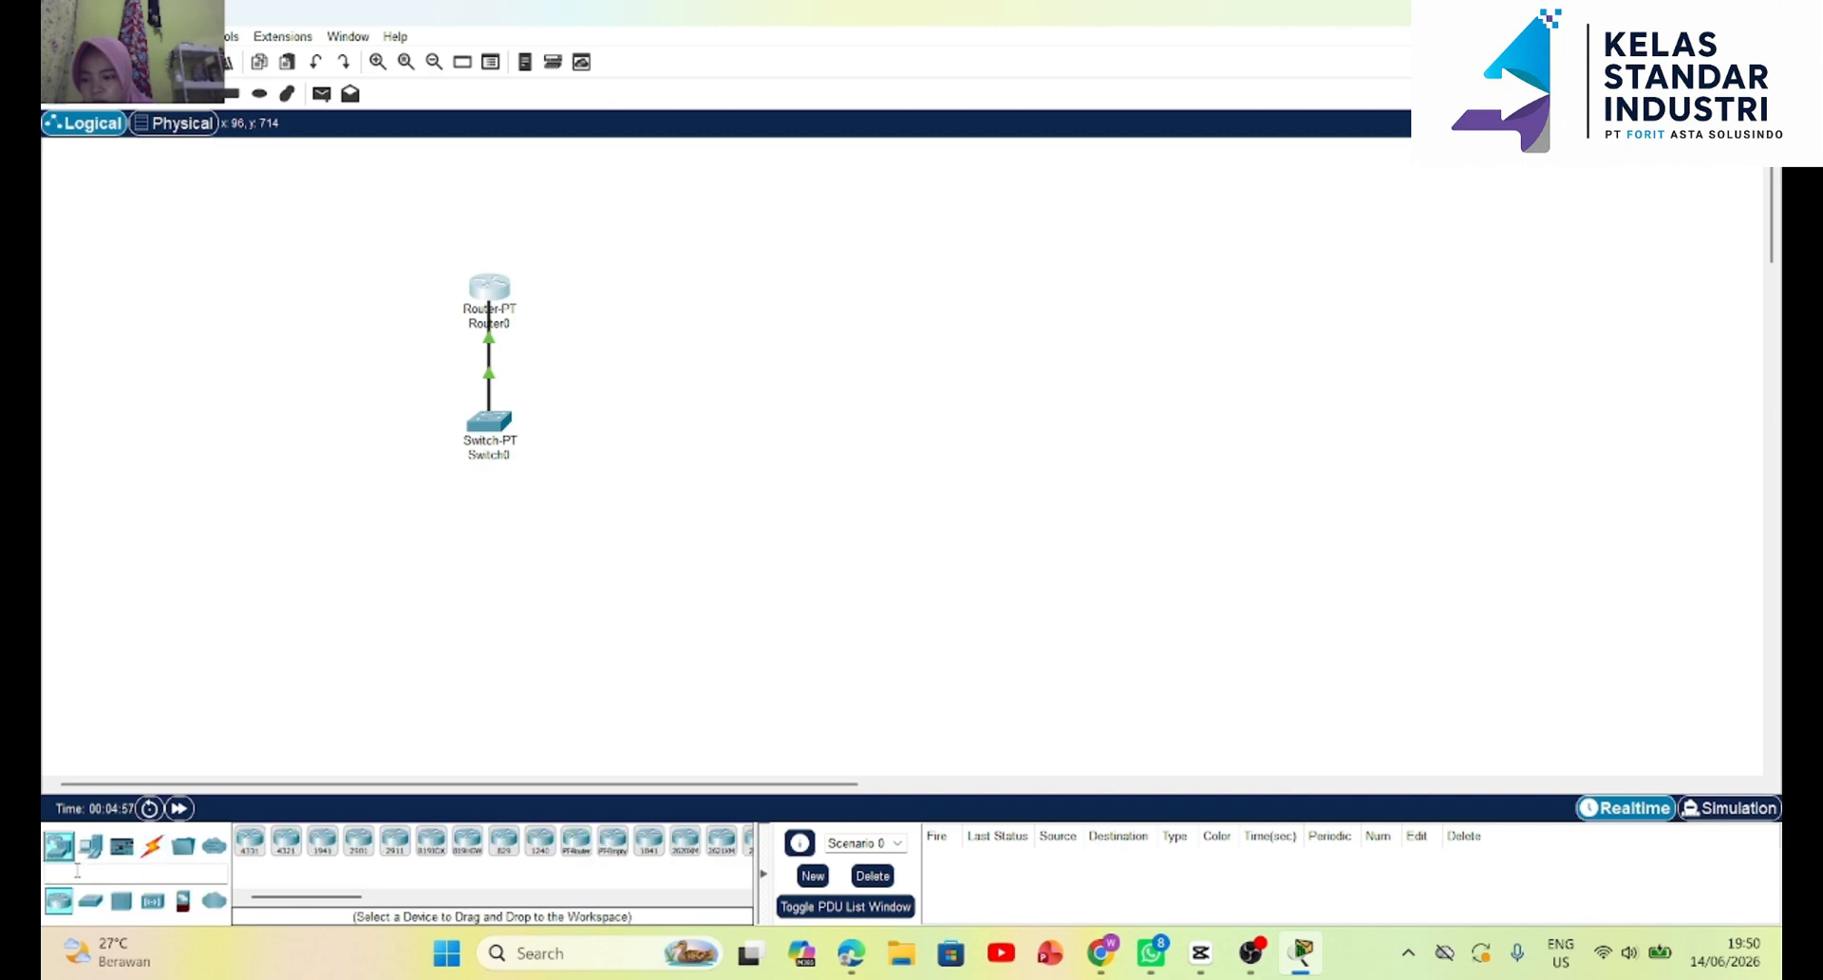
click(92, 902)
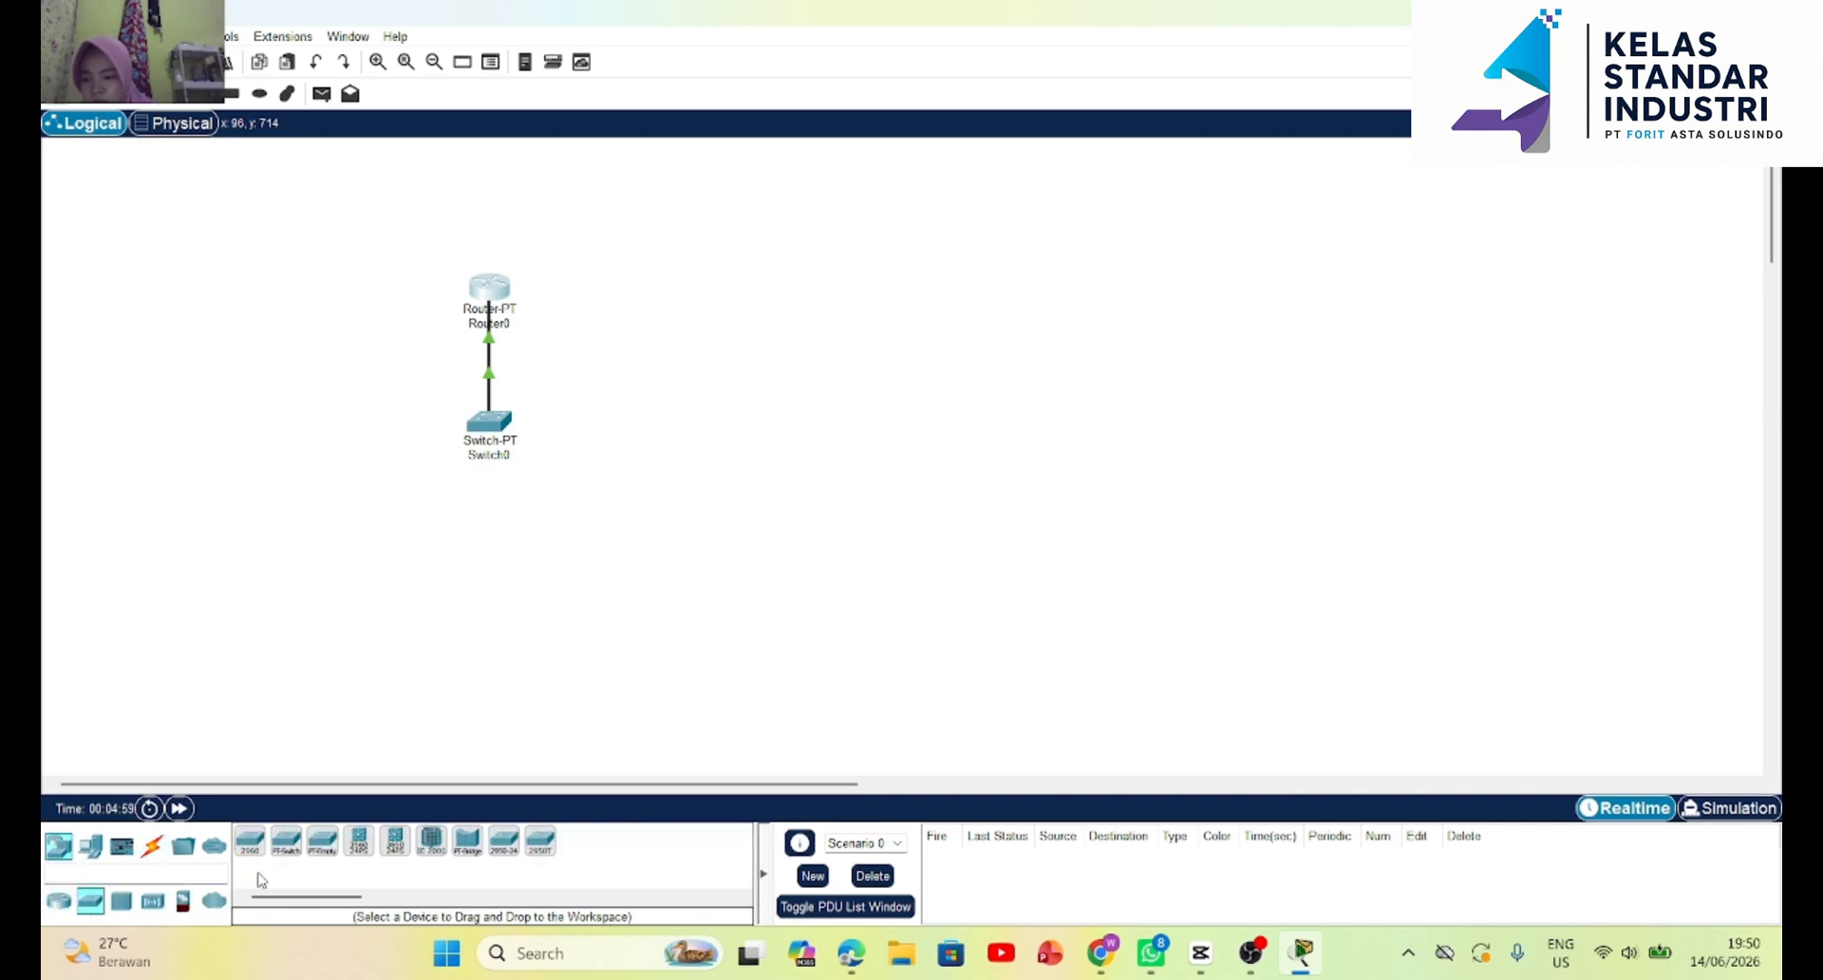
click(361, 843)
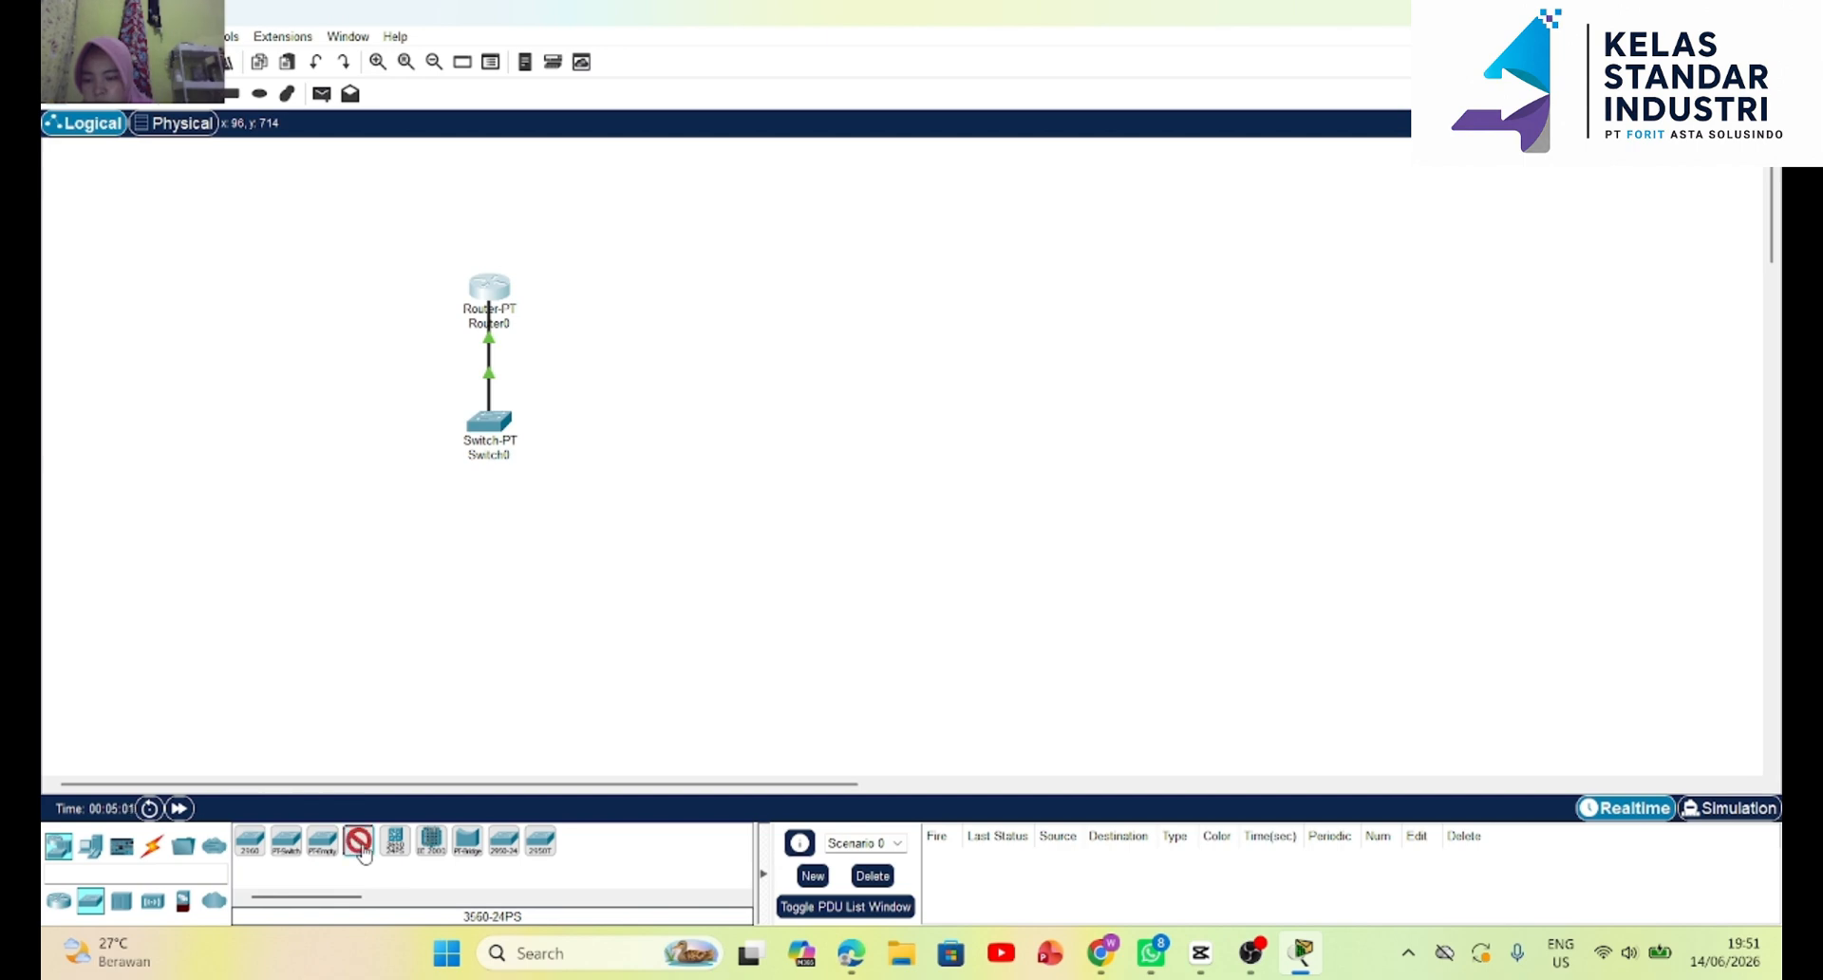
click(939, 334)
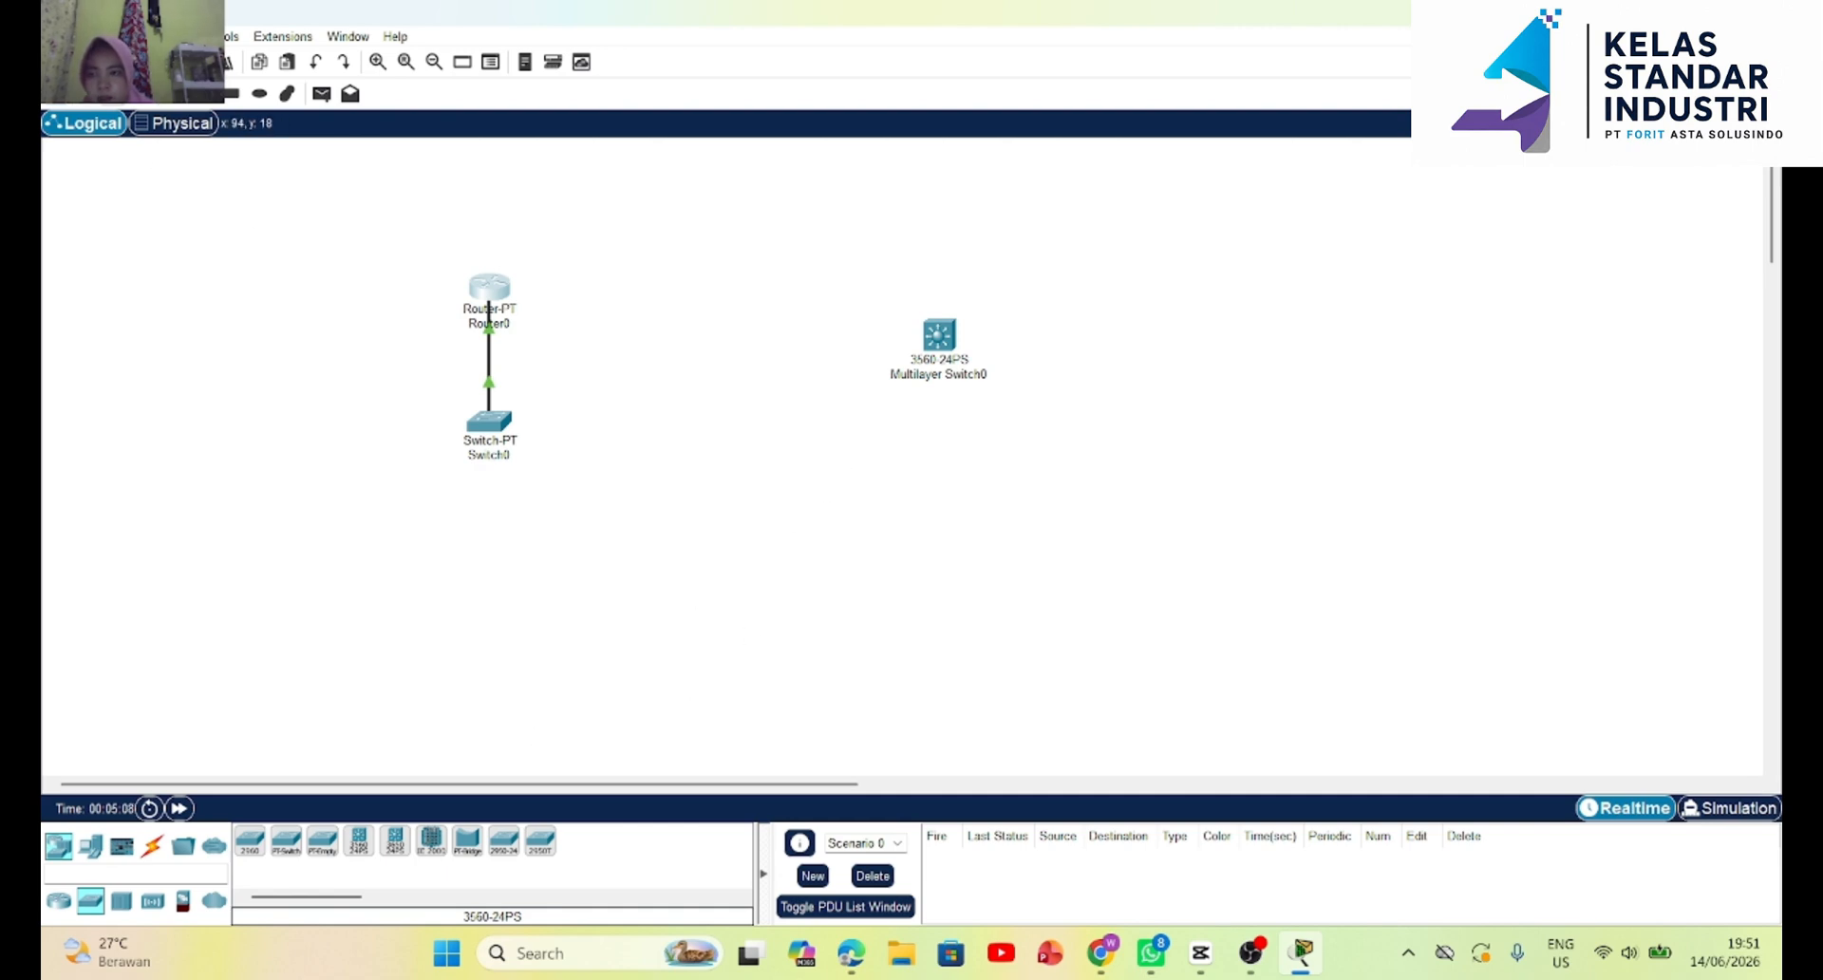
click(113, 93)
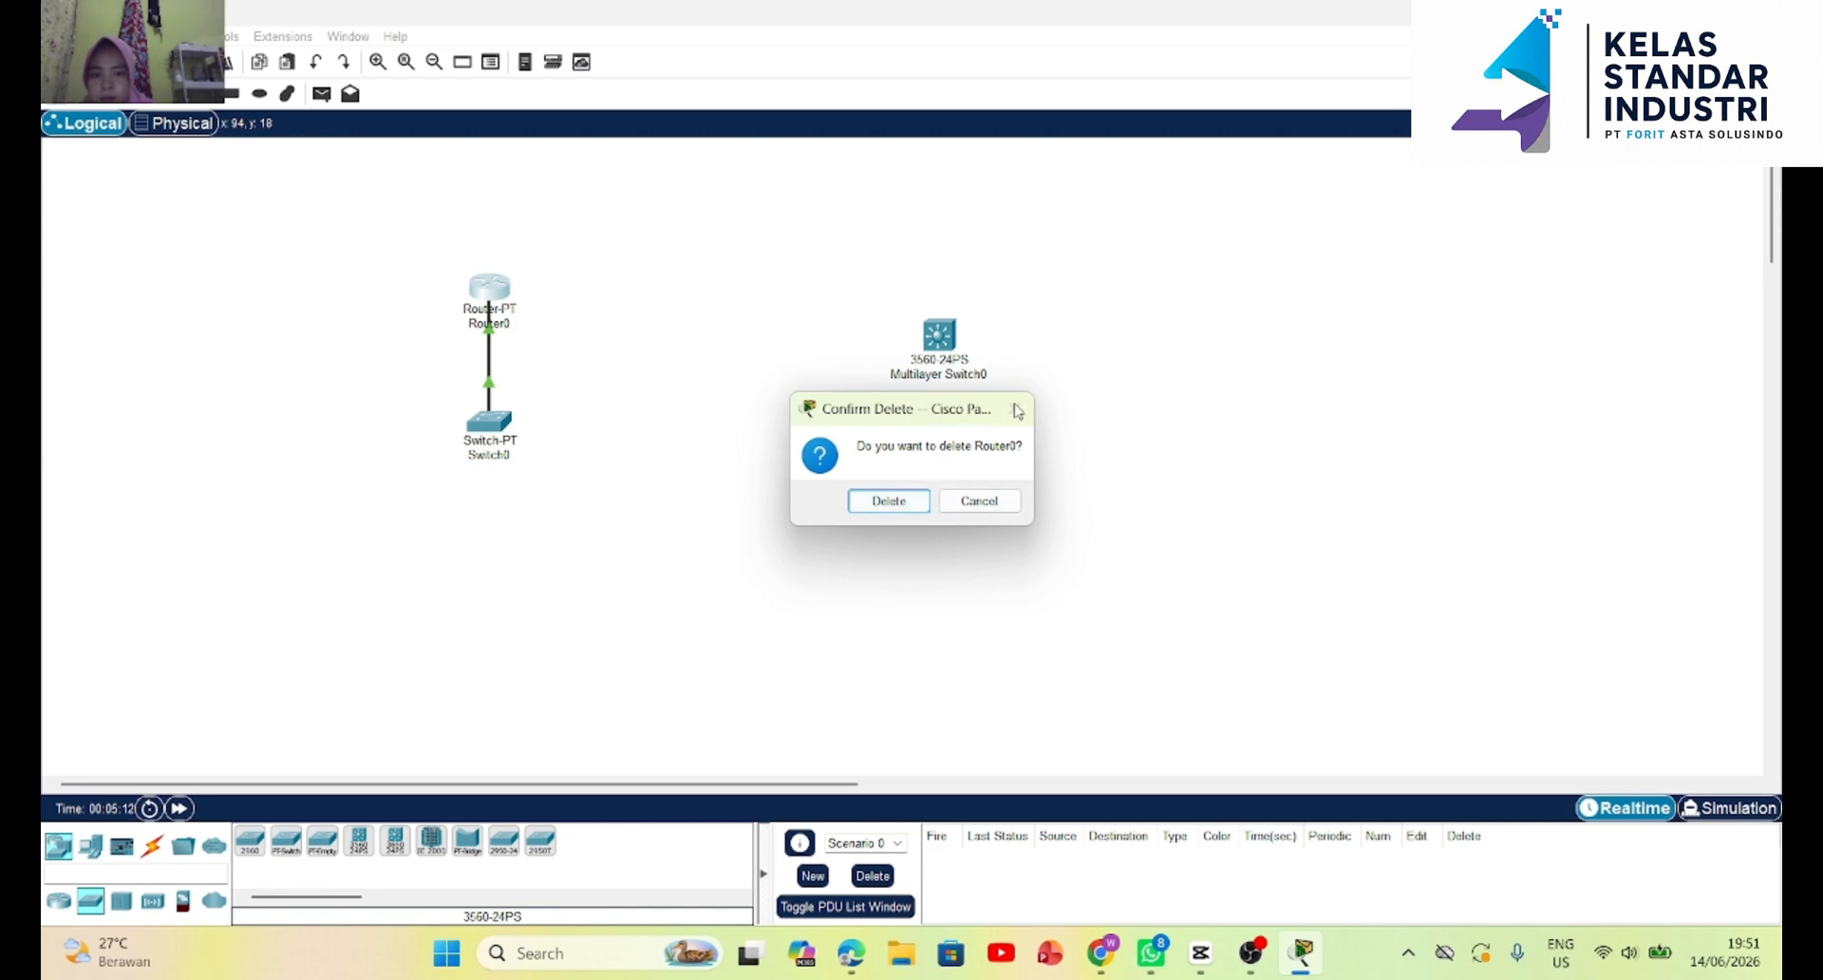
click(978, 500)
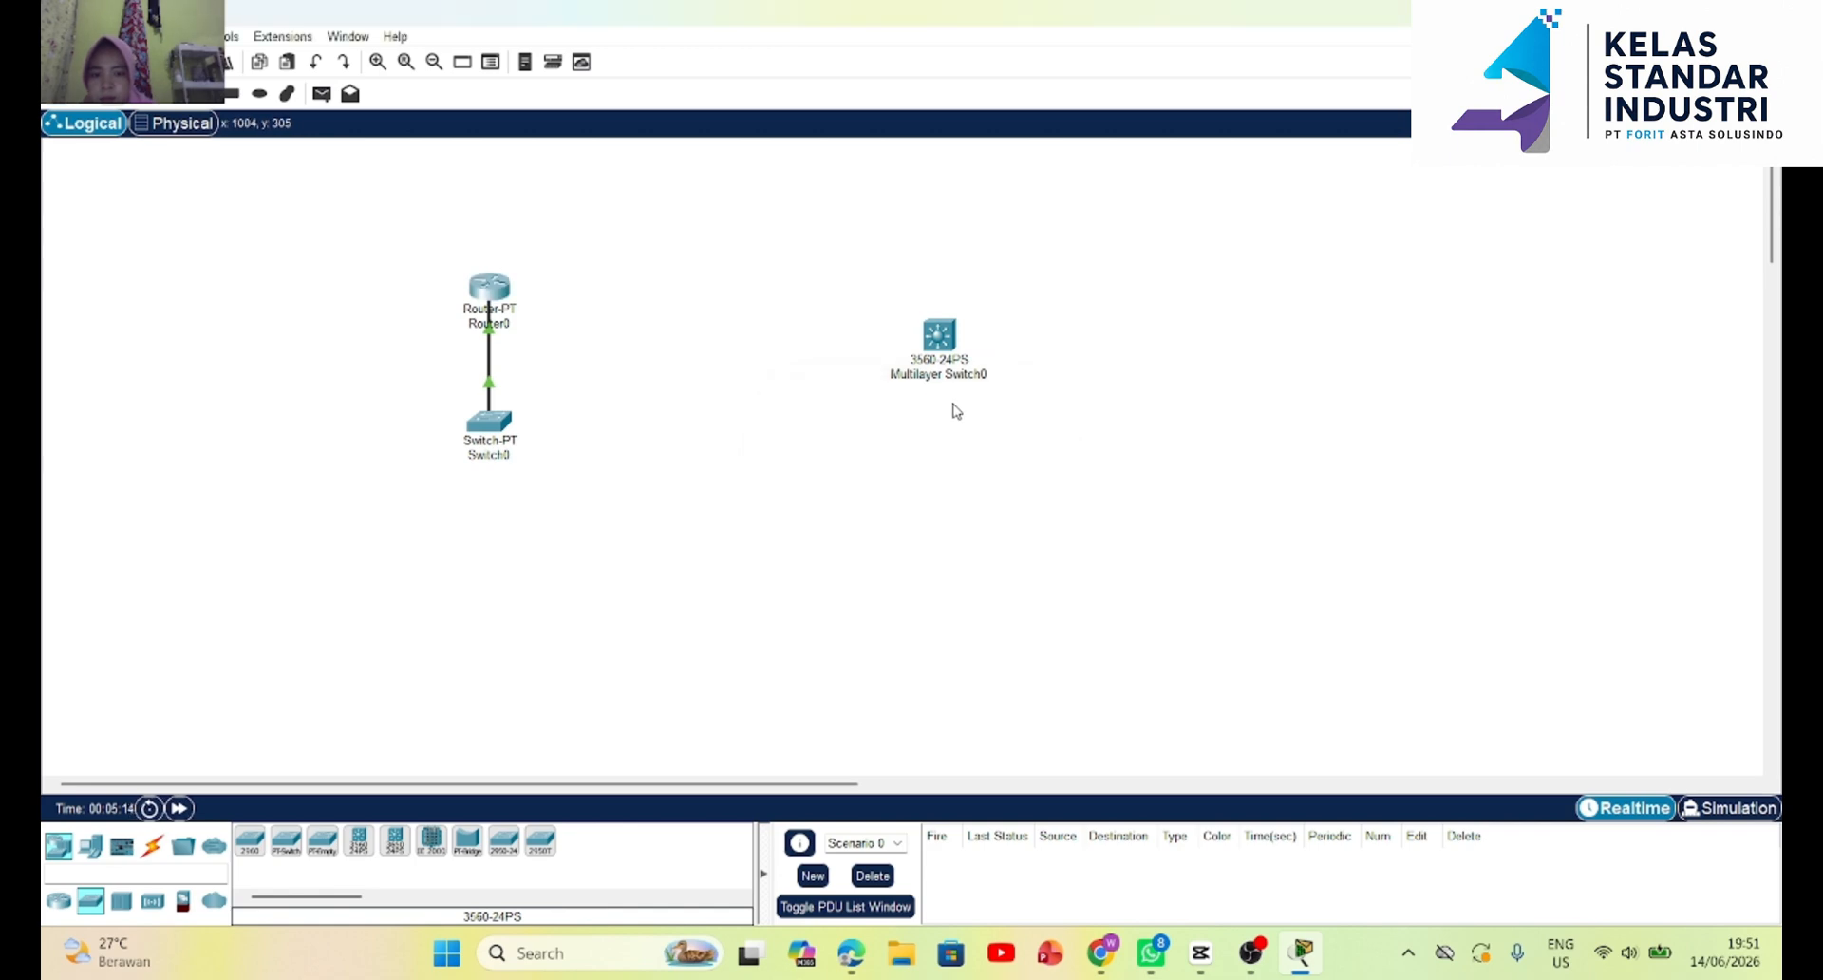
click(944, 346)
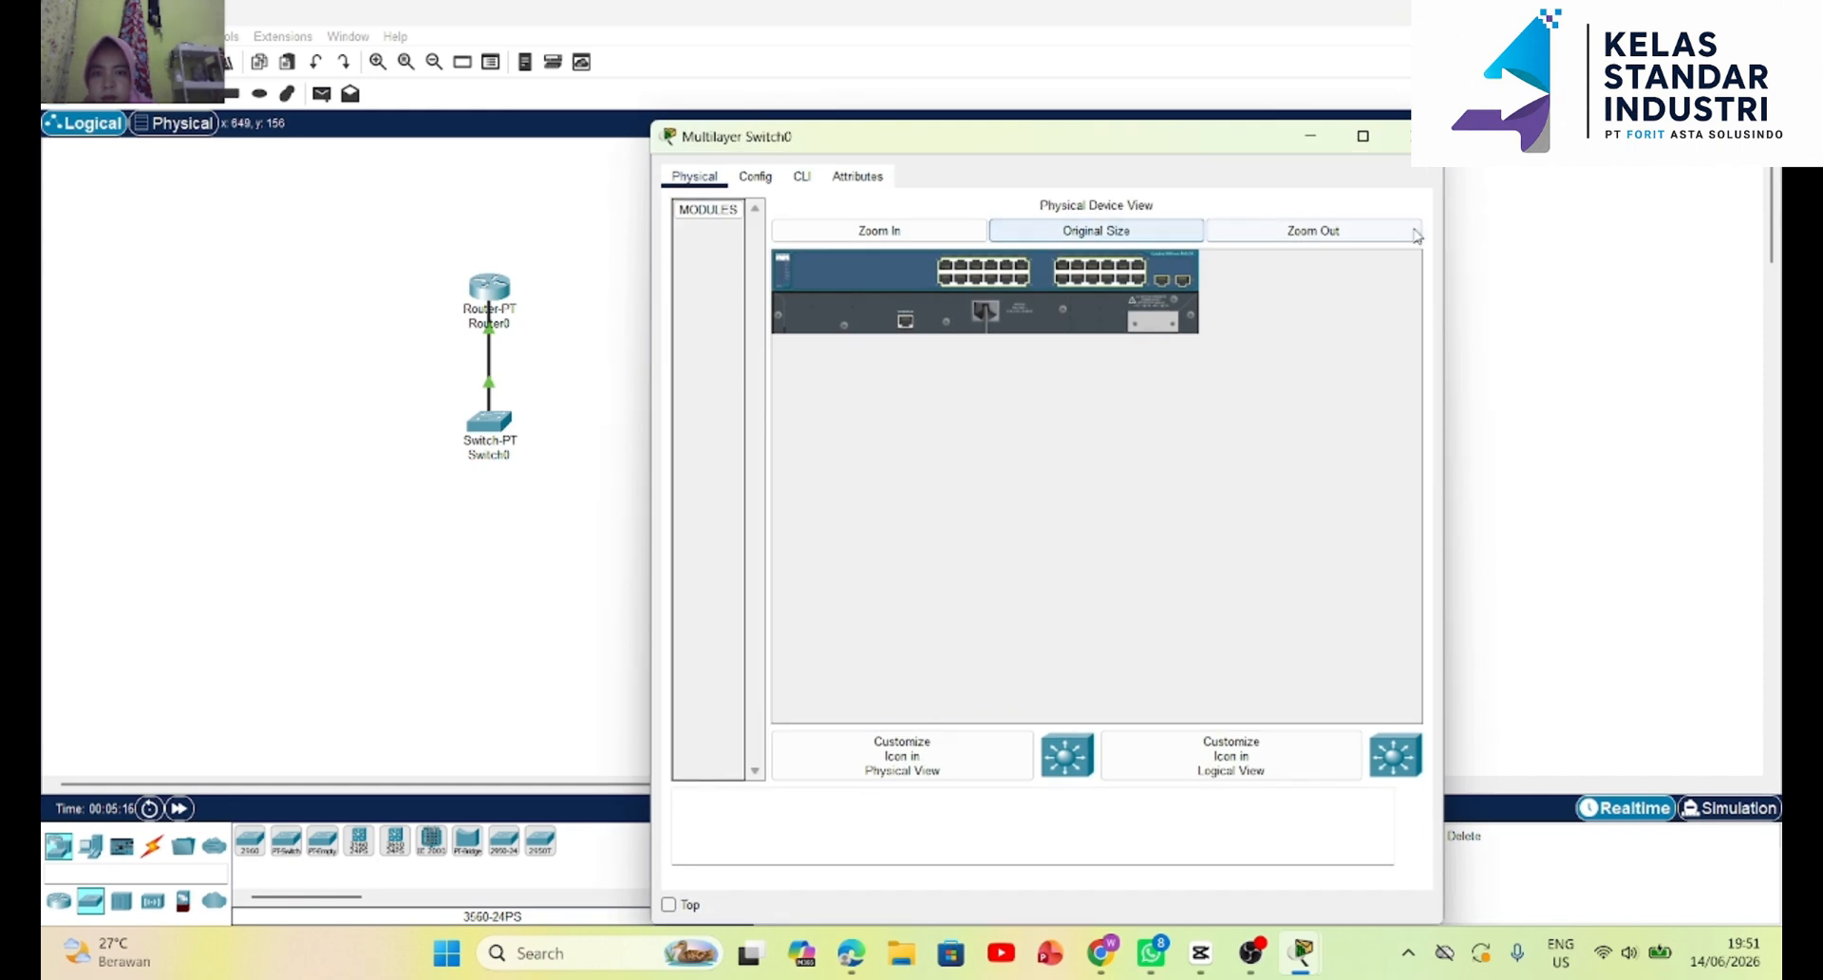
click(1409, 136)
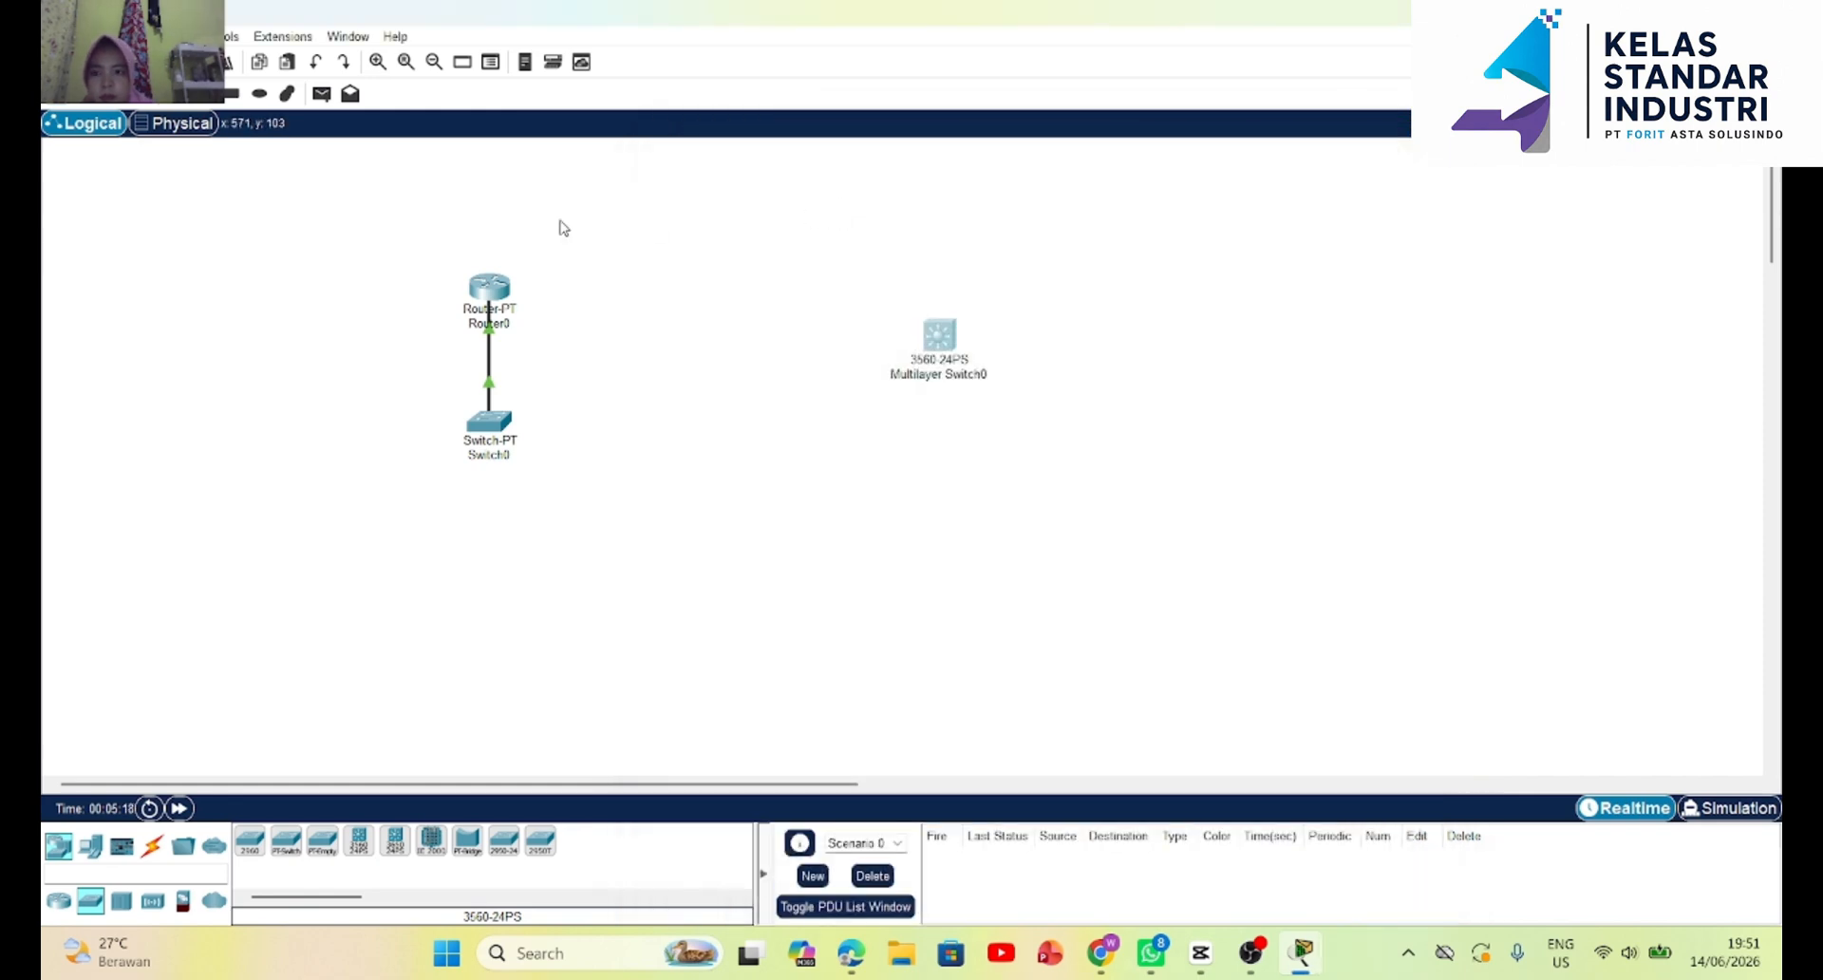
key(Delete)
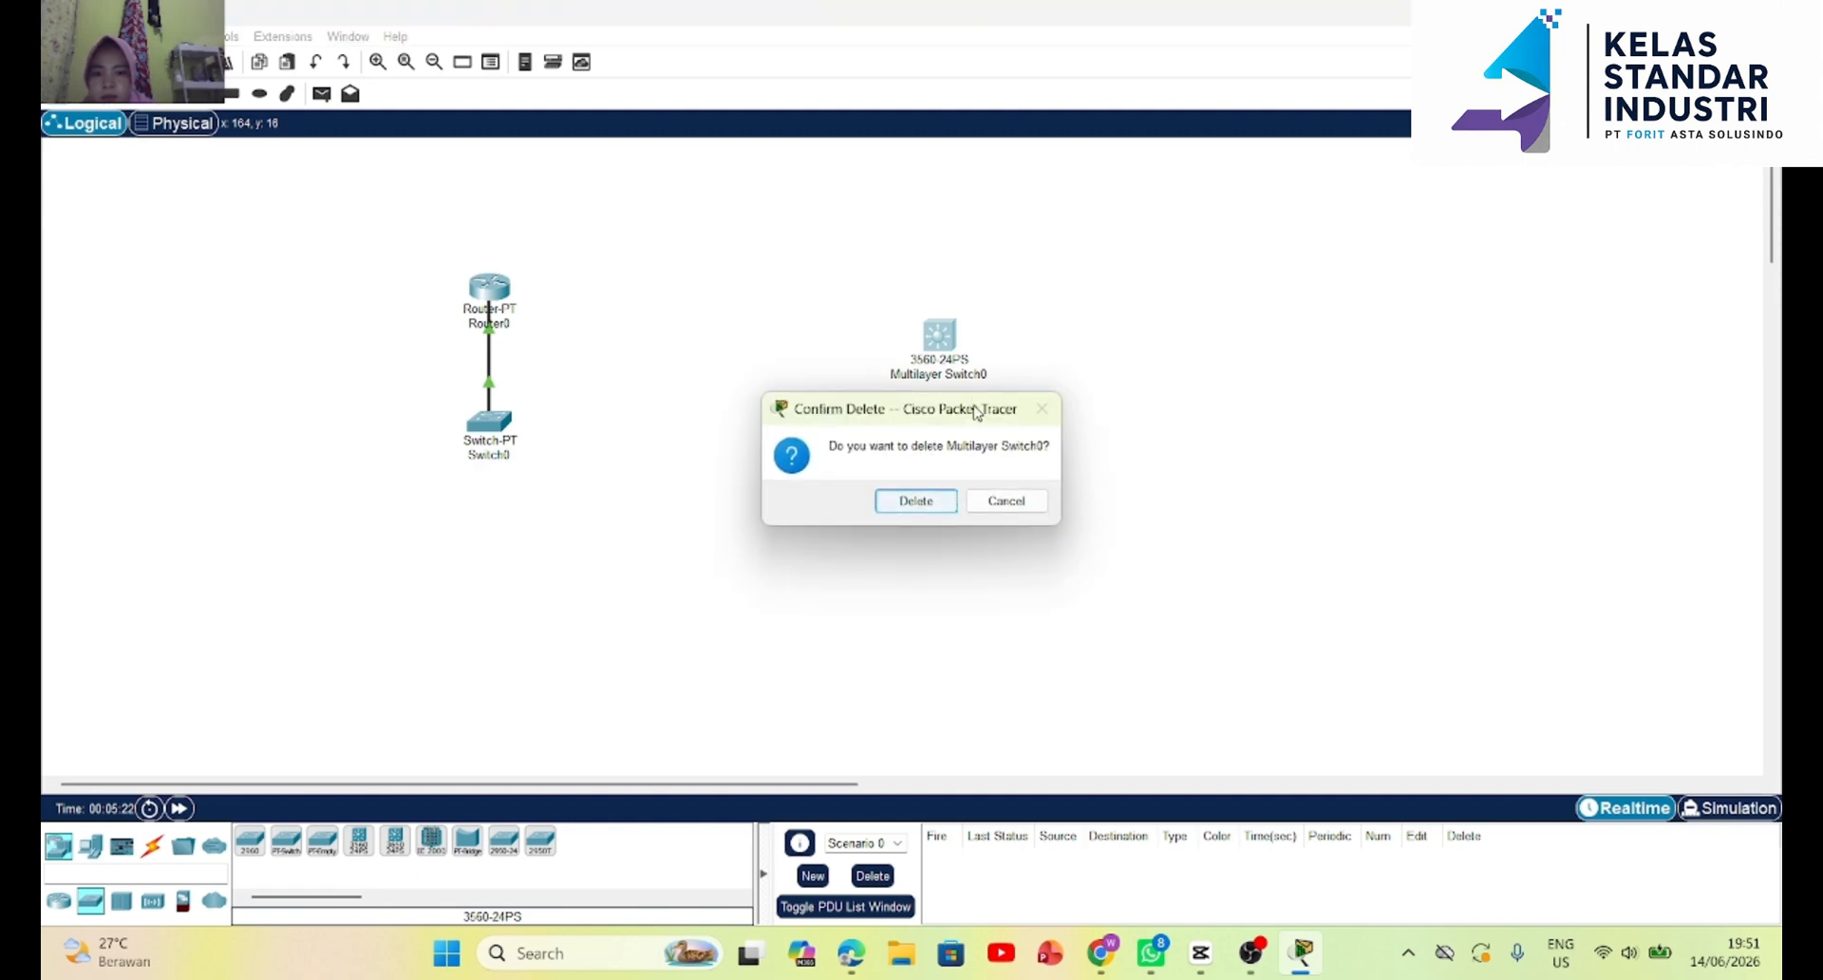
click(1015, 501)
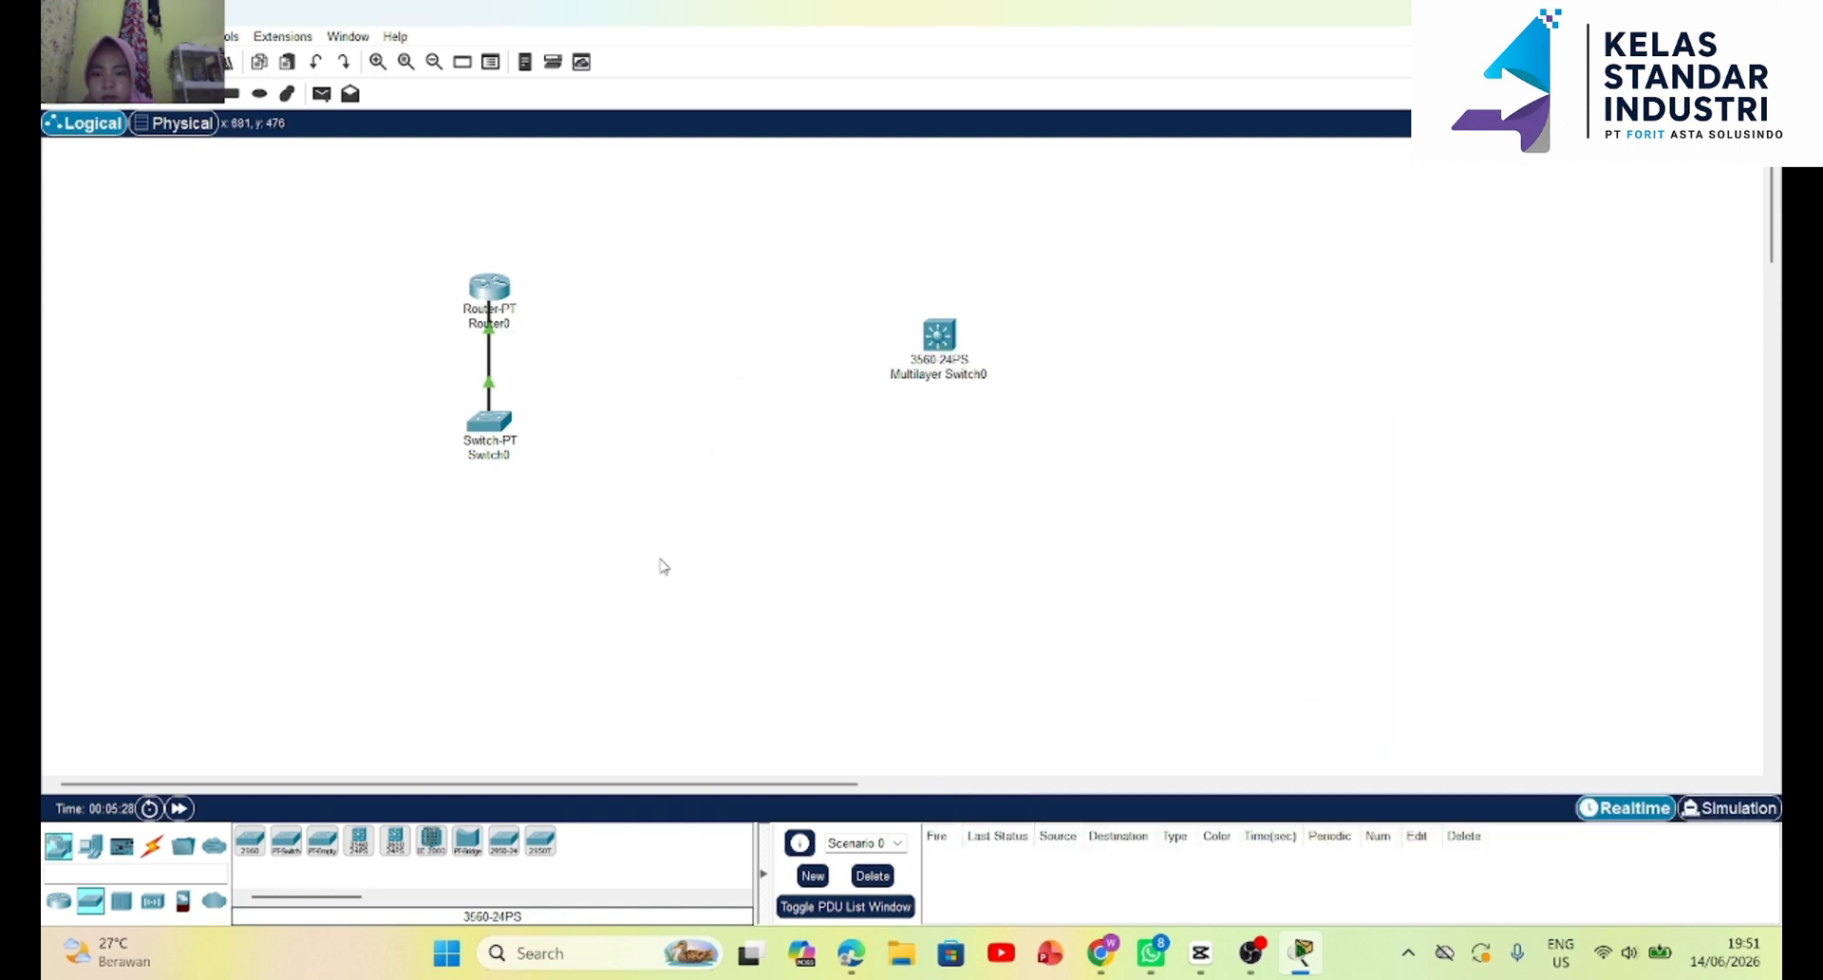
Add a 3650-24PS multilayer switch to the right of the 3560-24PS and move it slightly closer to it.
click(395, 839)
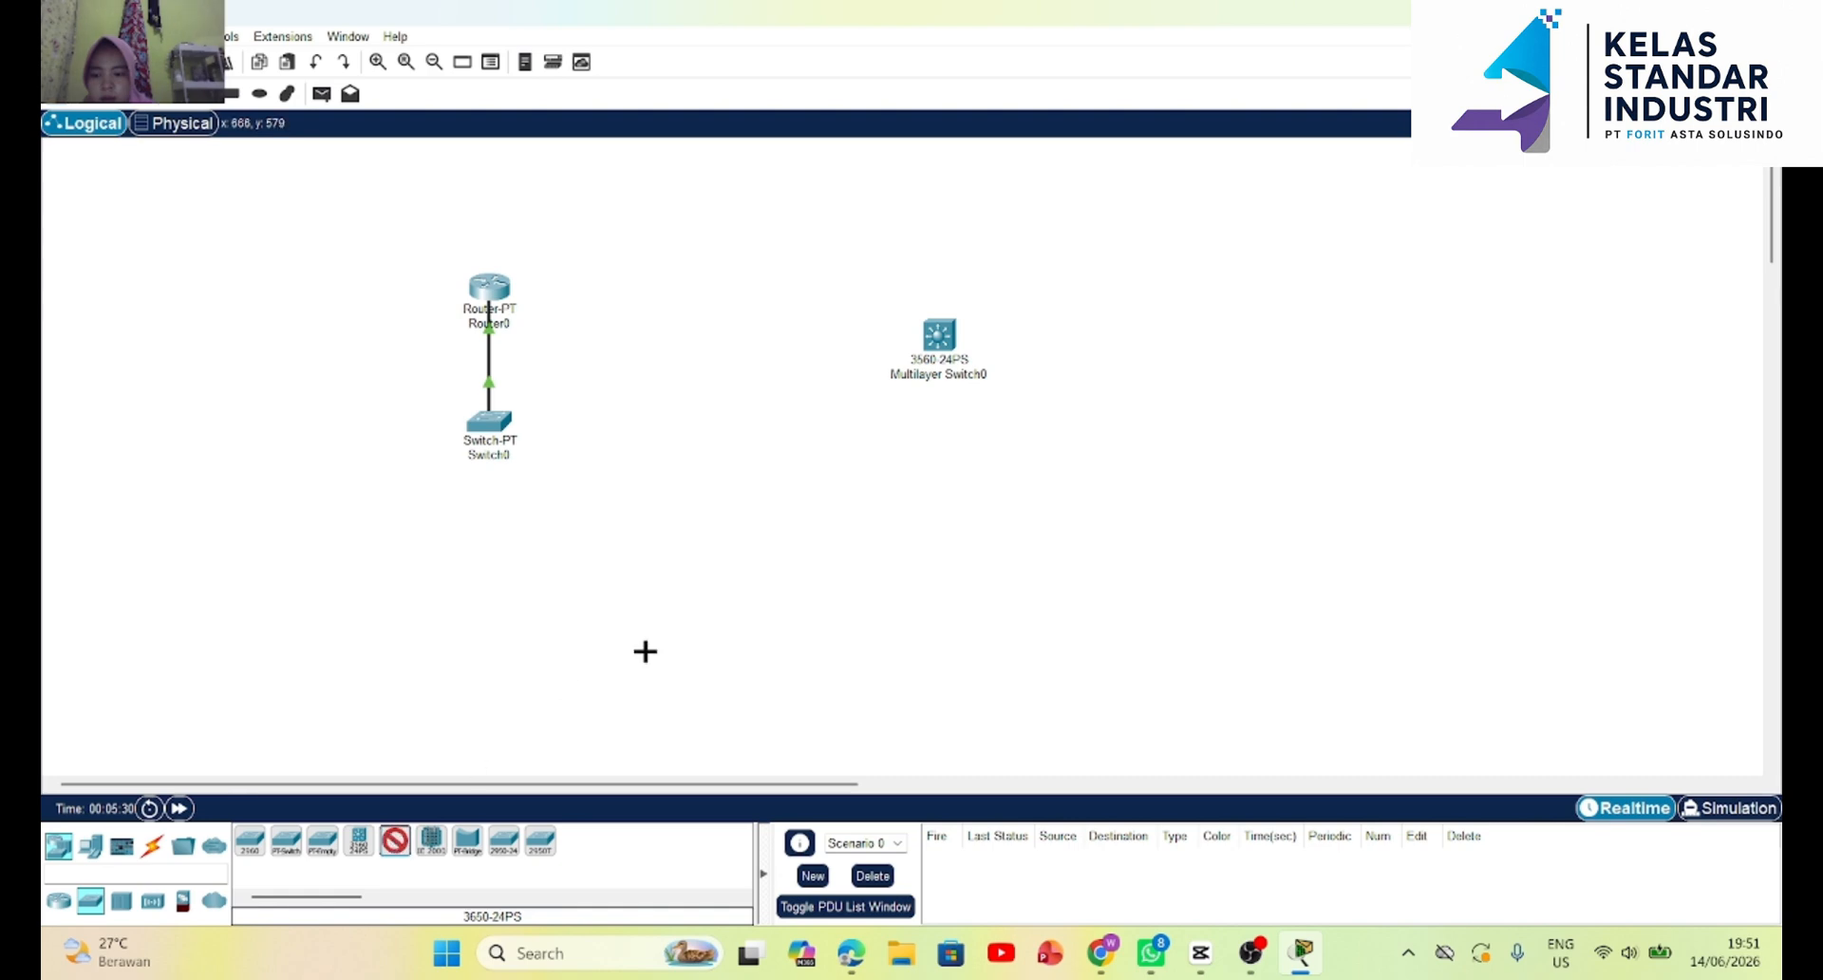
click(1152, 350)
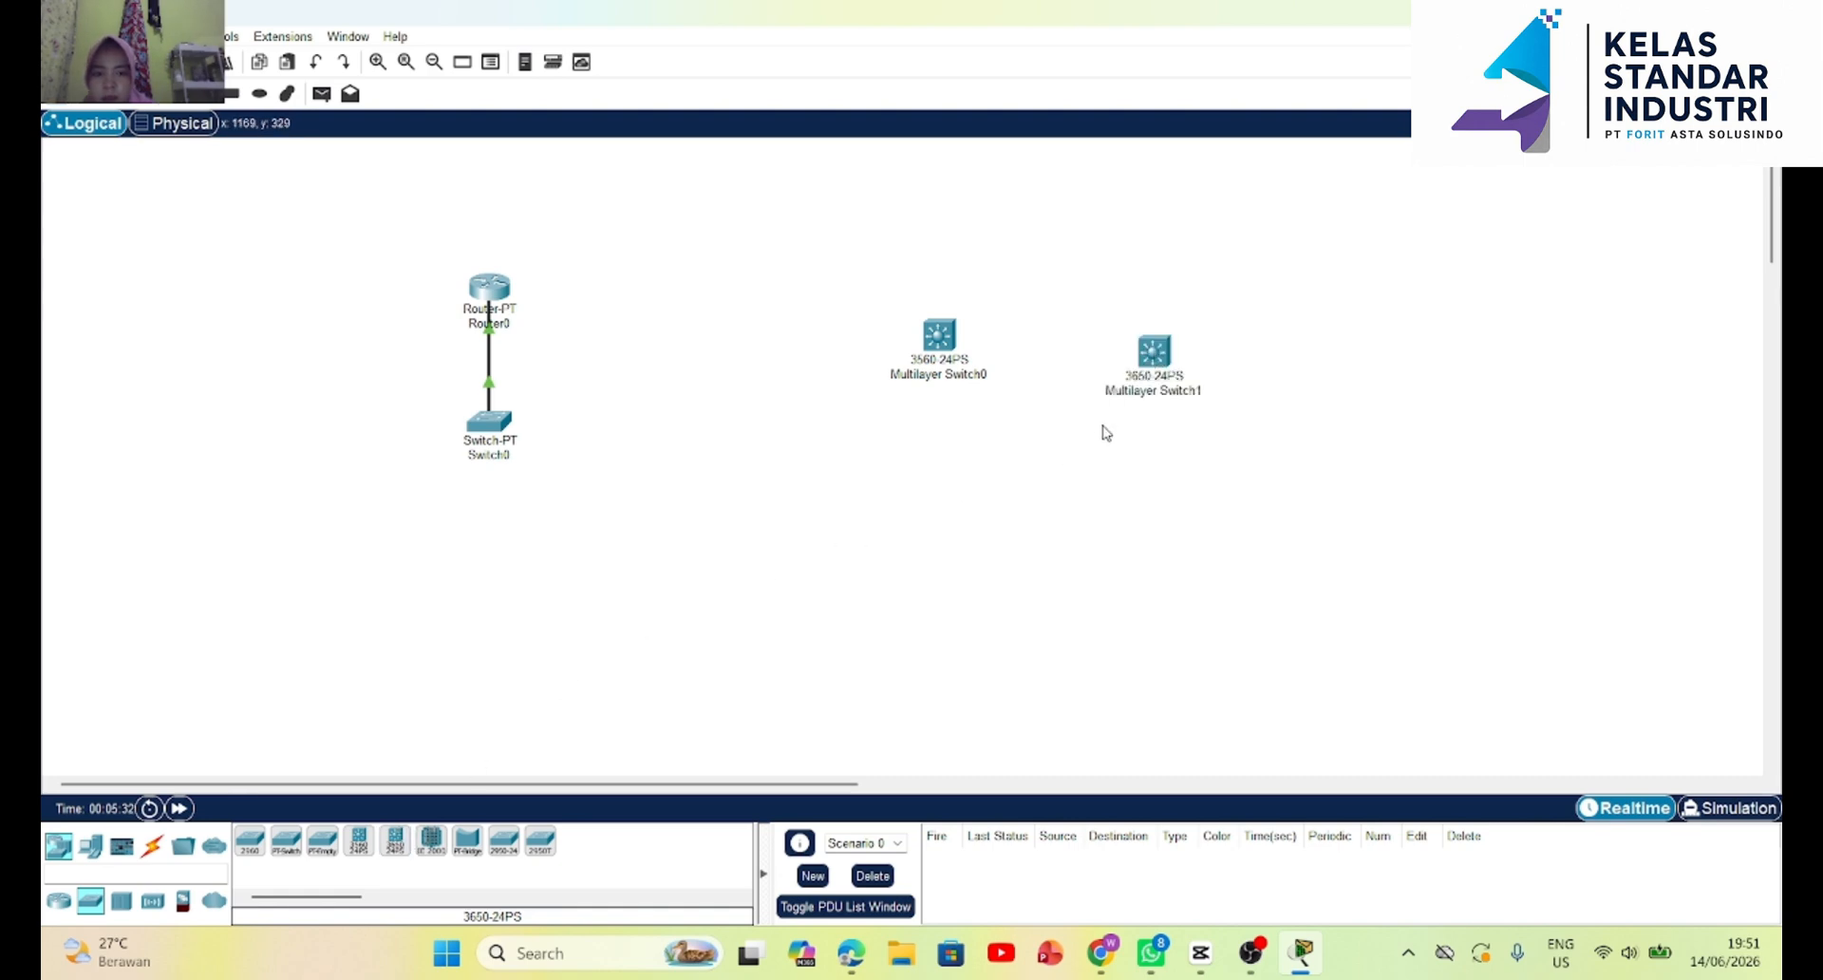
drag(1166, 378, 1118, 353)
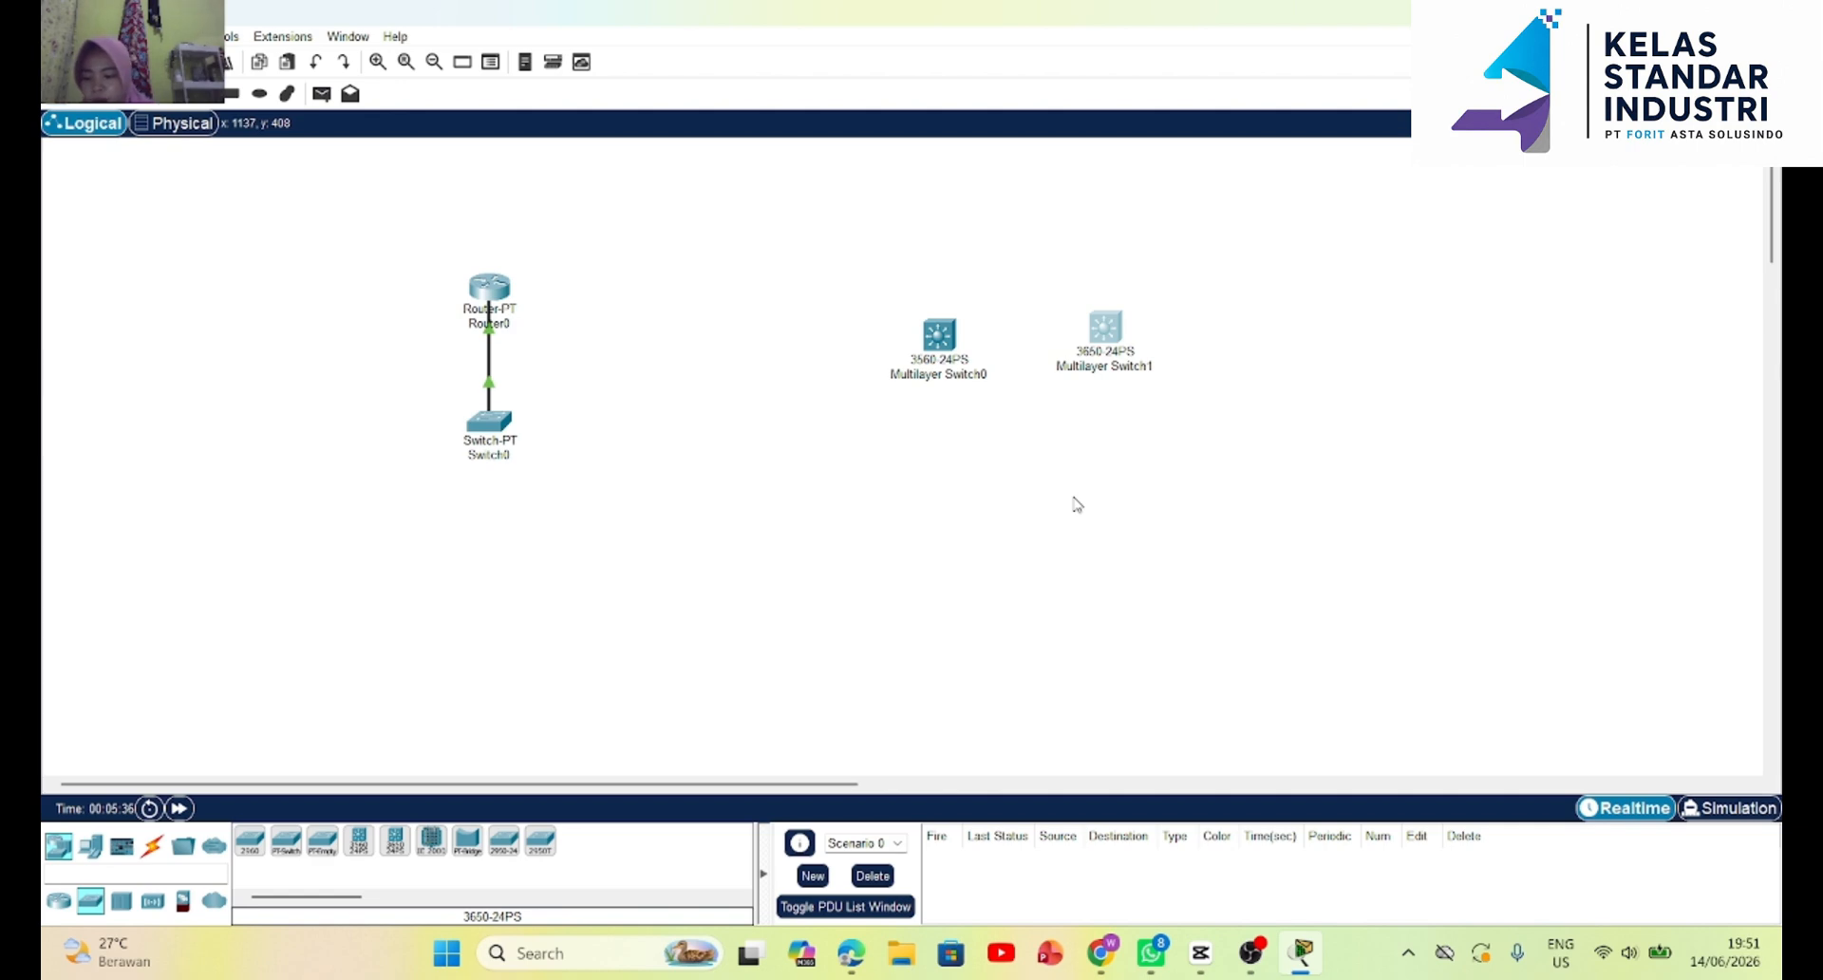
Try to open the command line of the 3650-24PS switch, and close its device window.
click(1109, 319)
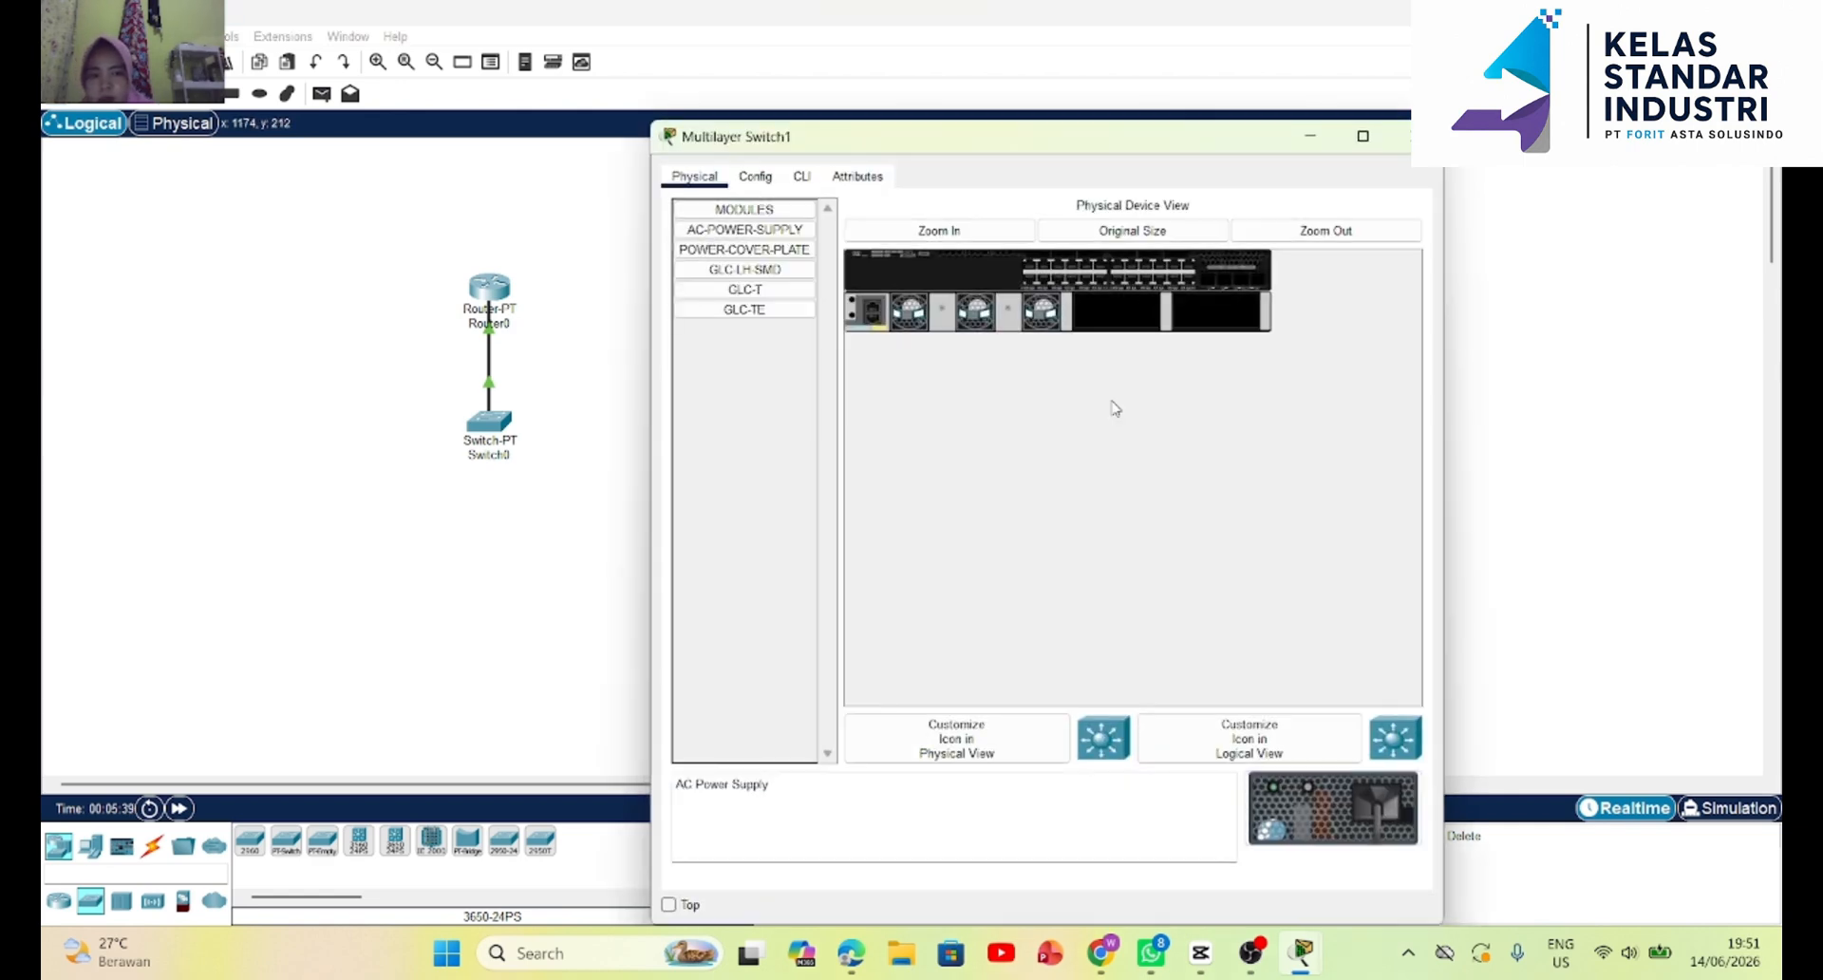
click(797, 188)
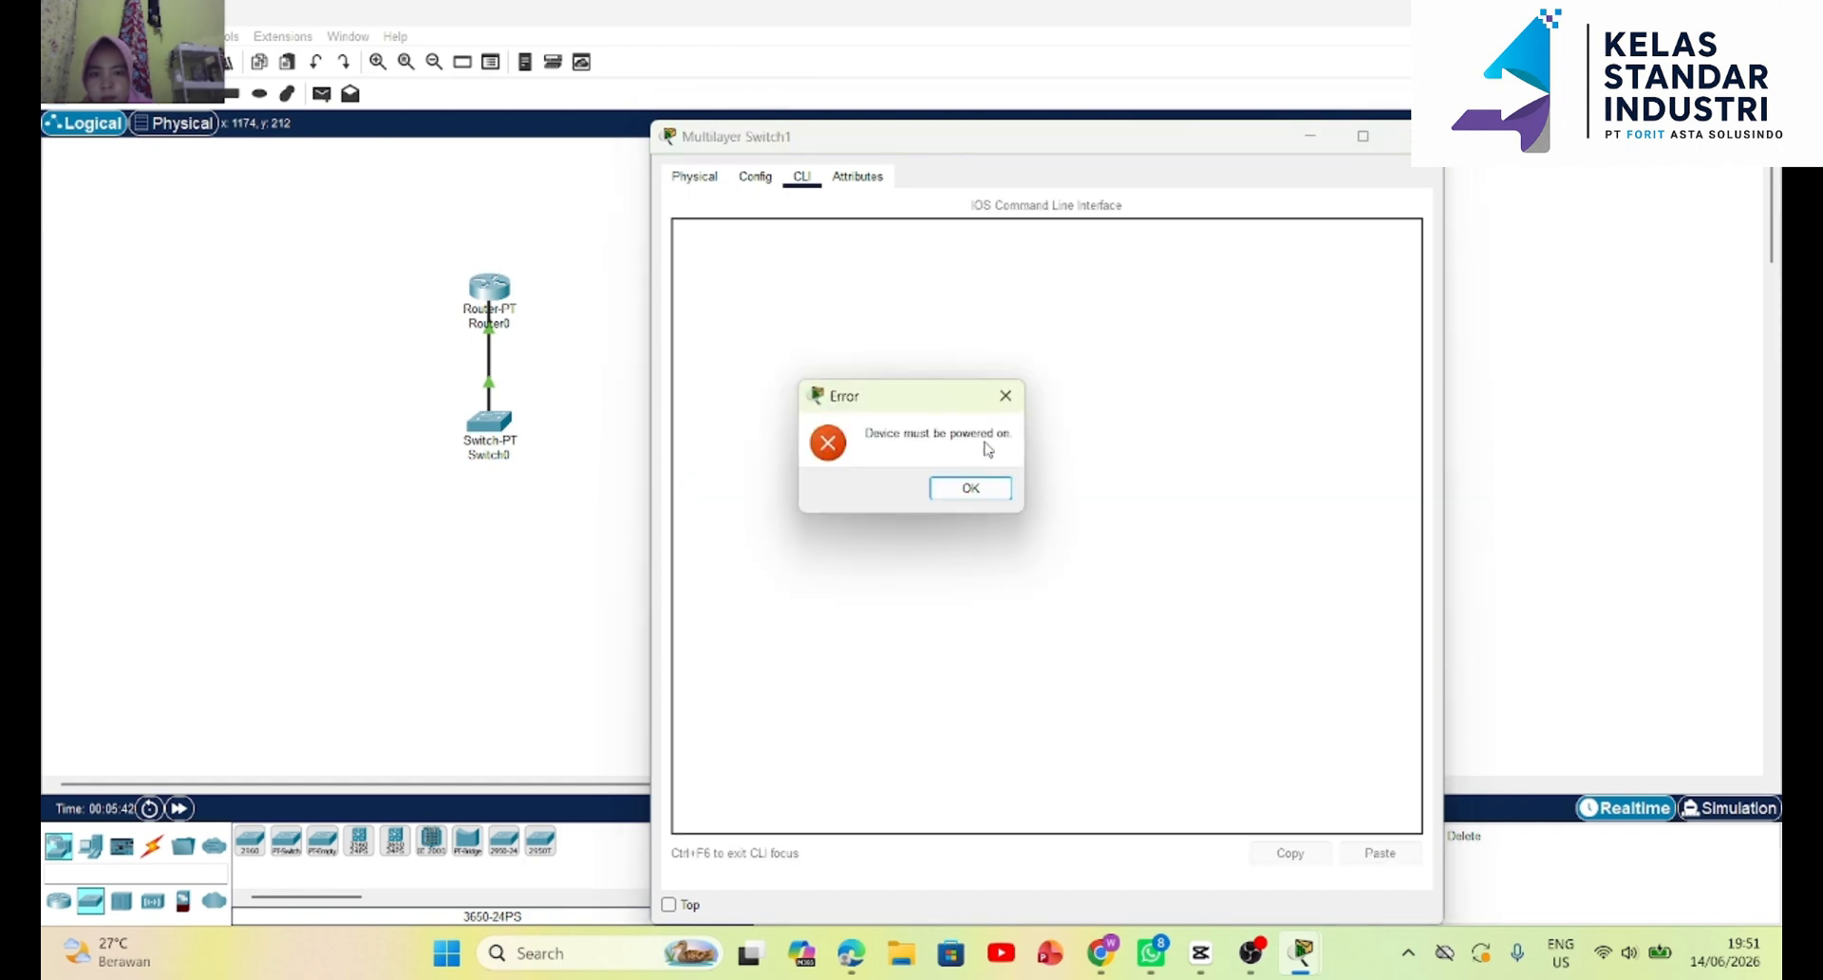
click(987, 487)
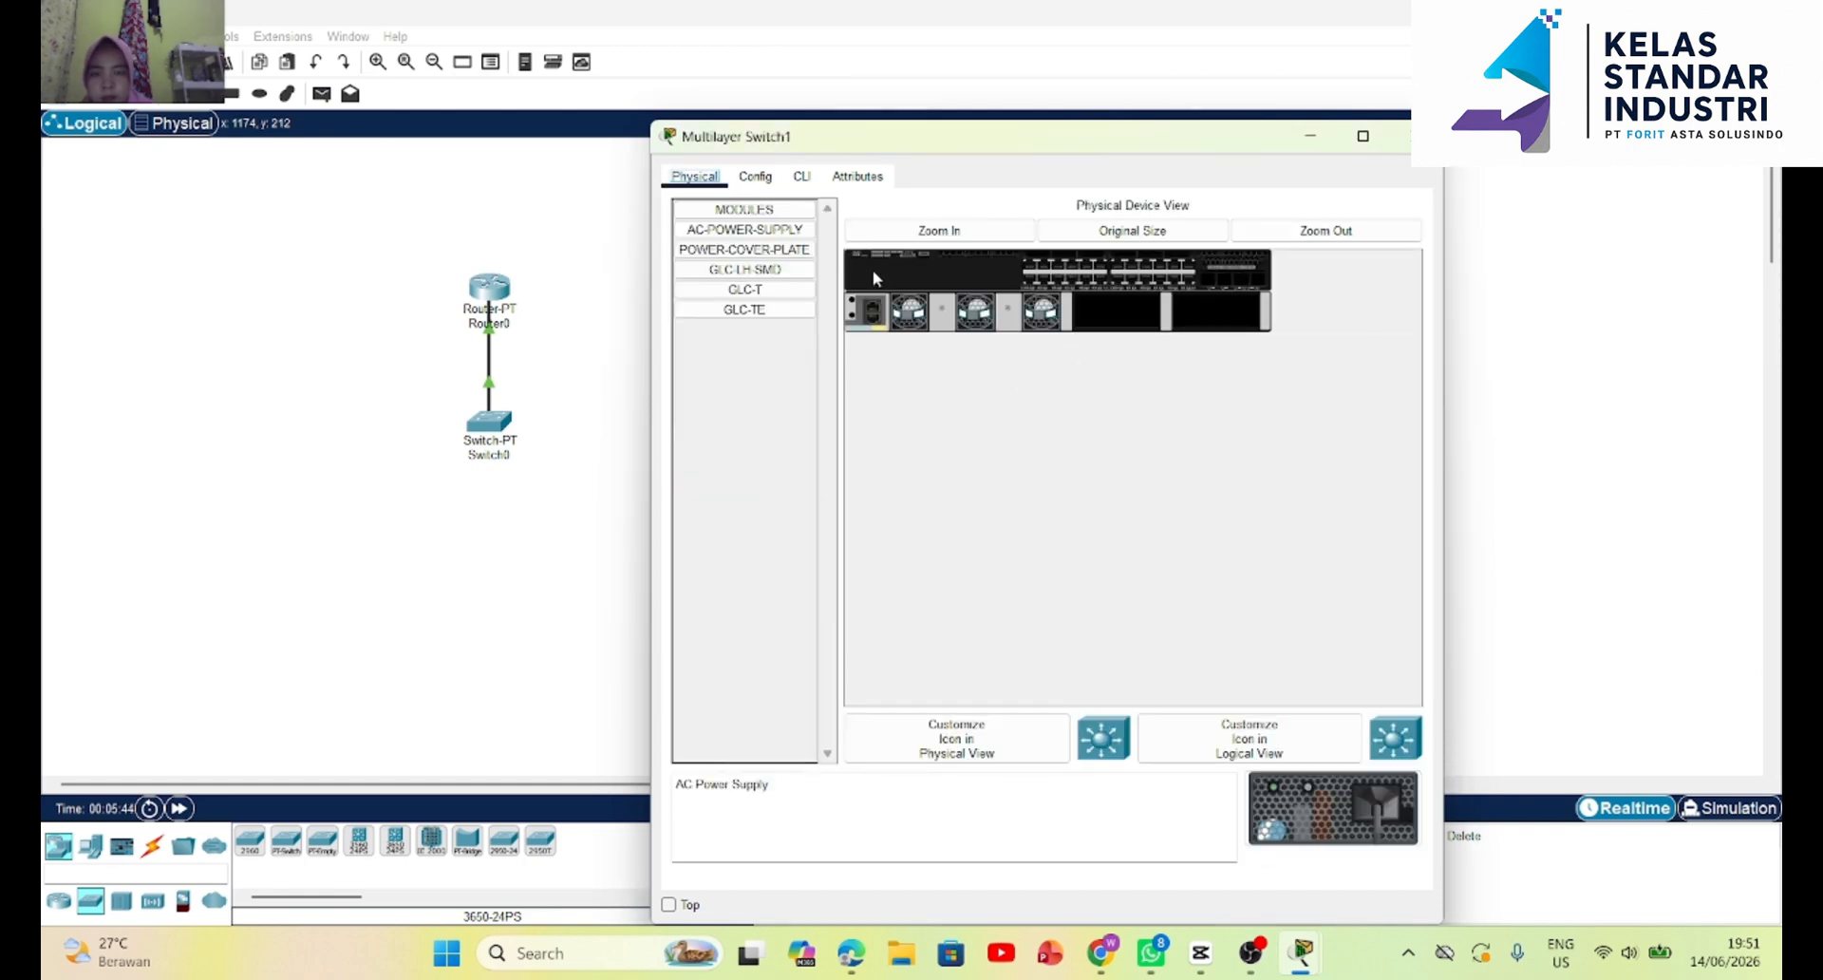
click(804, 178)
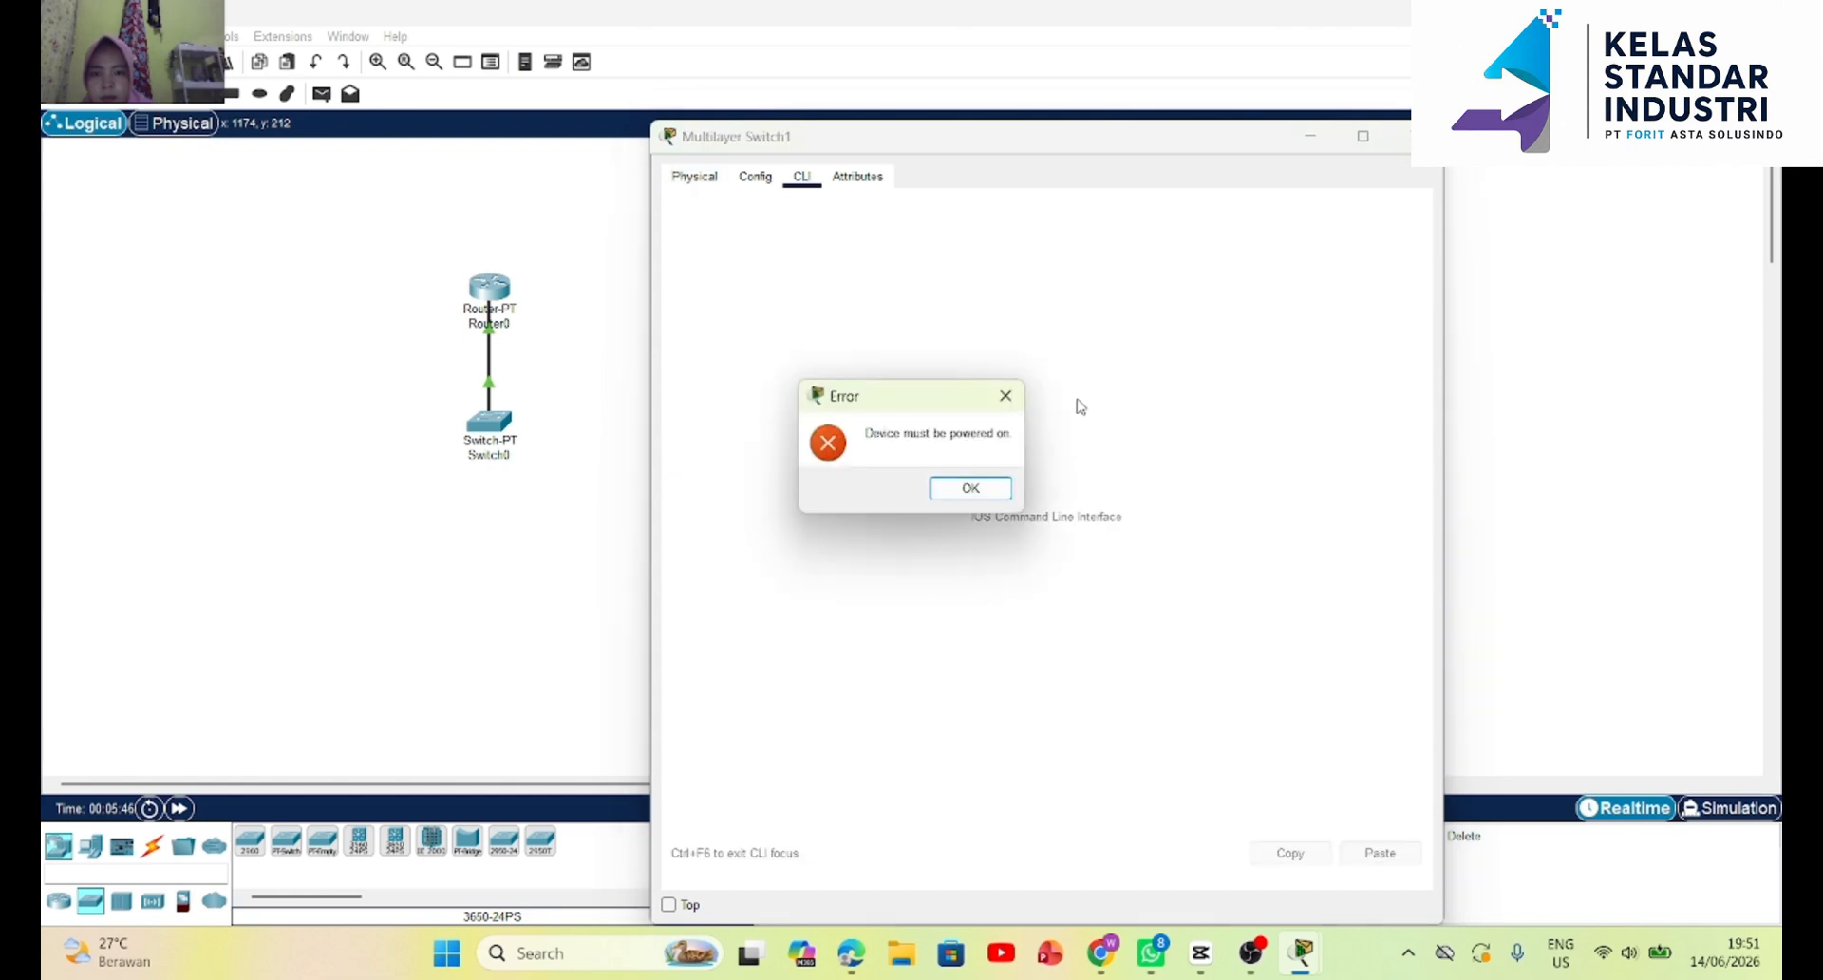
click(971, 488)
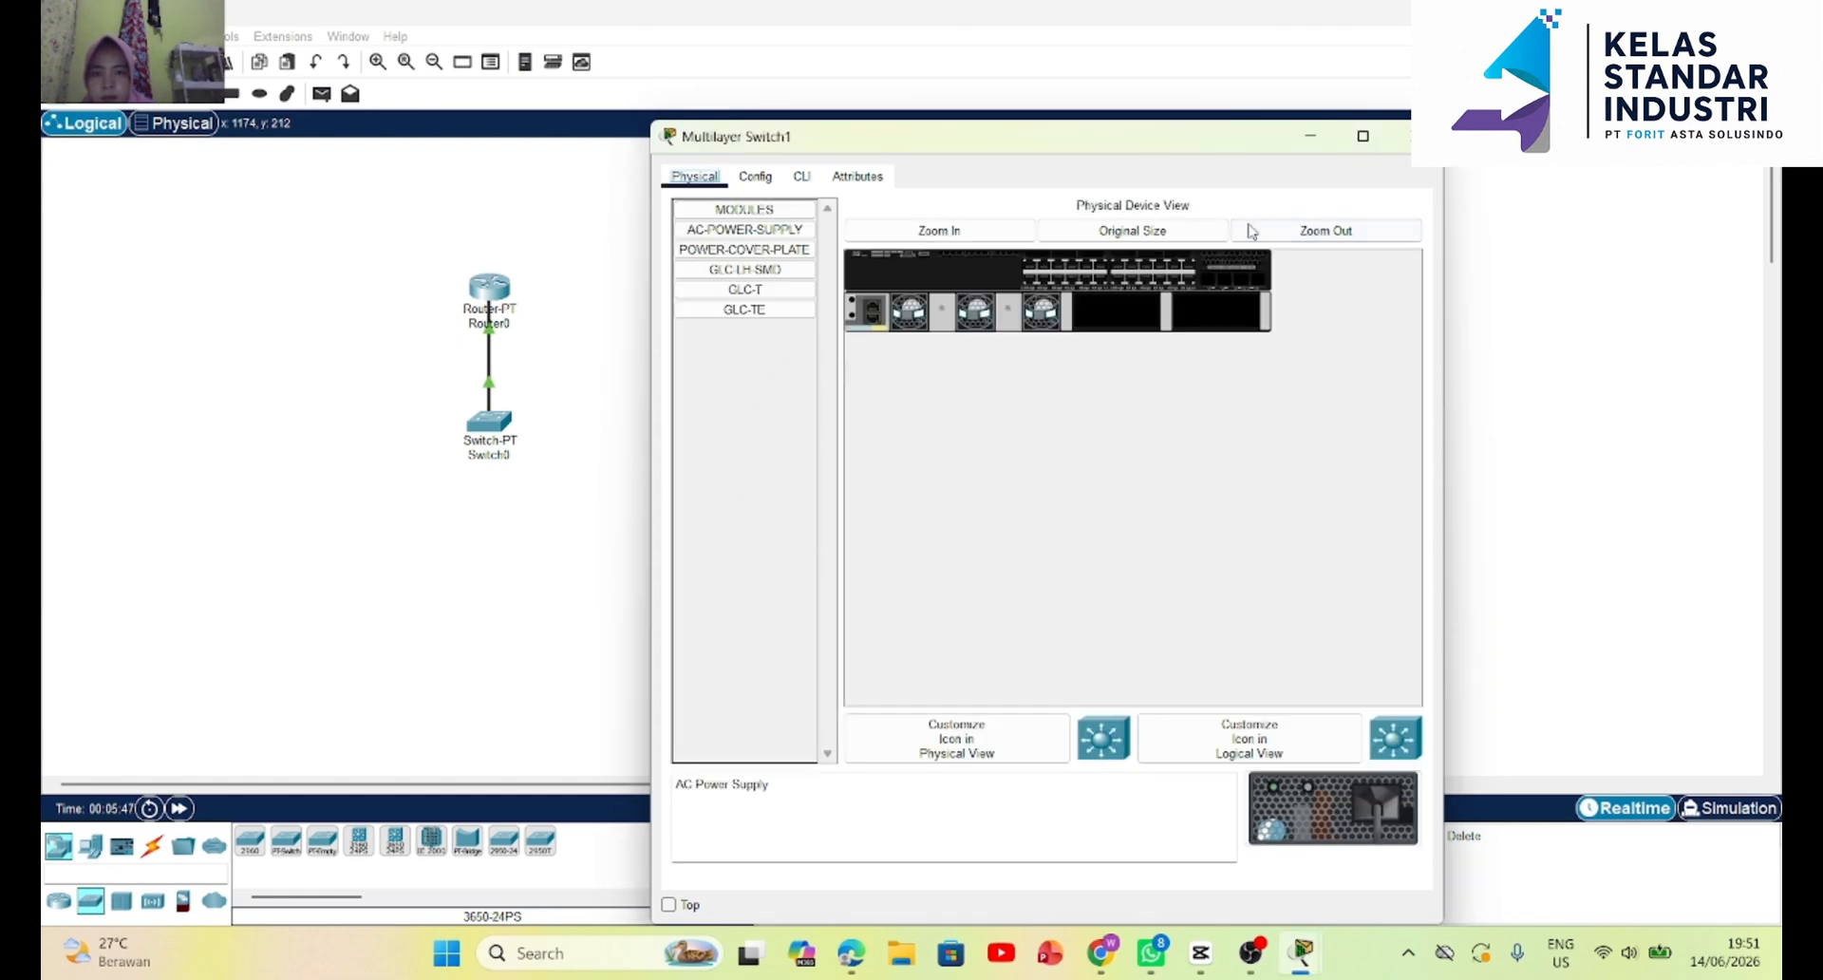
click(1401, 136)
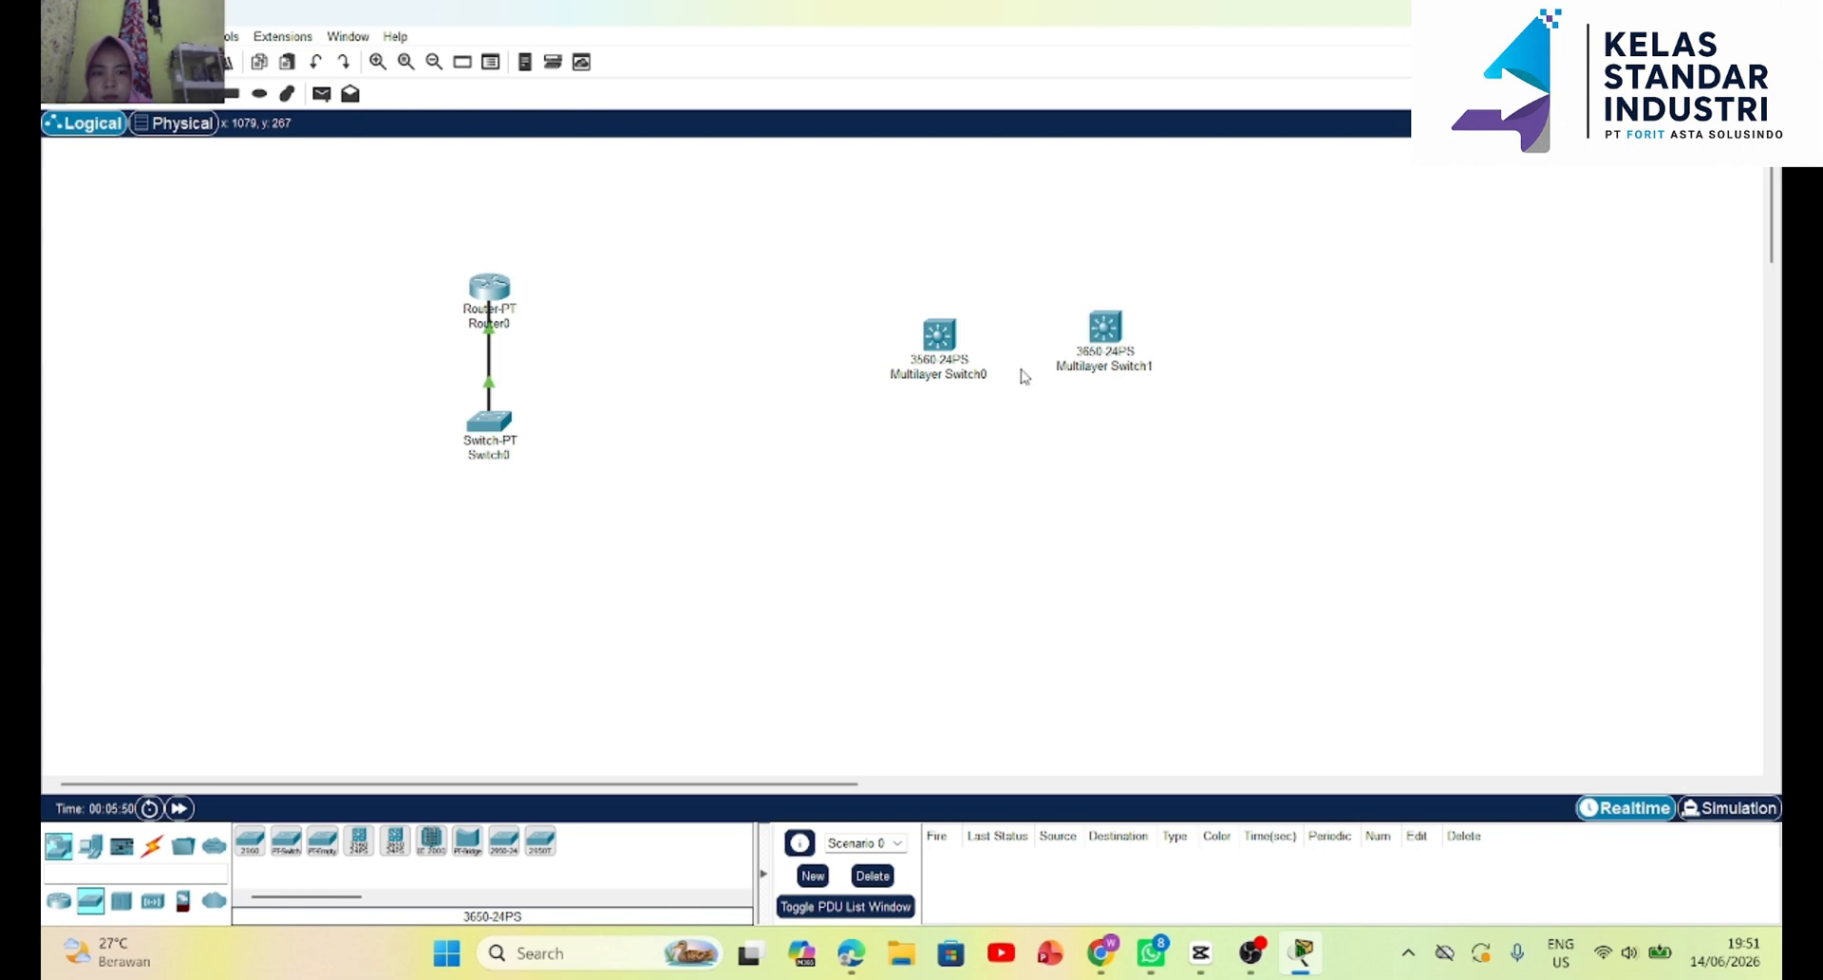
Open the command line of the 3560-24PS multilayer switch and answer n to the initial configuration dialog.
click(936, 337)
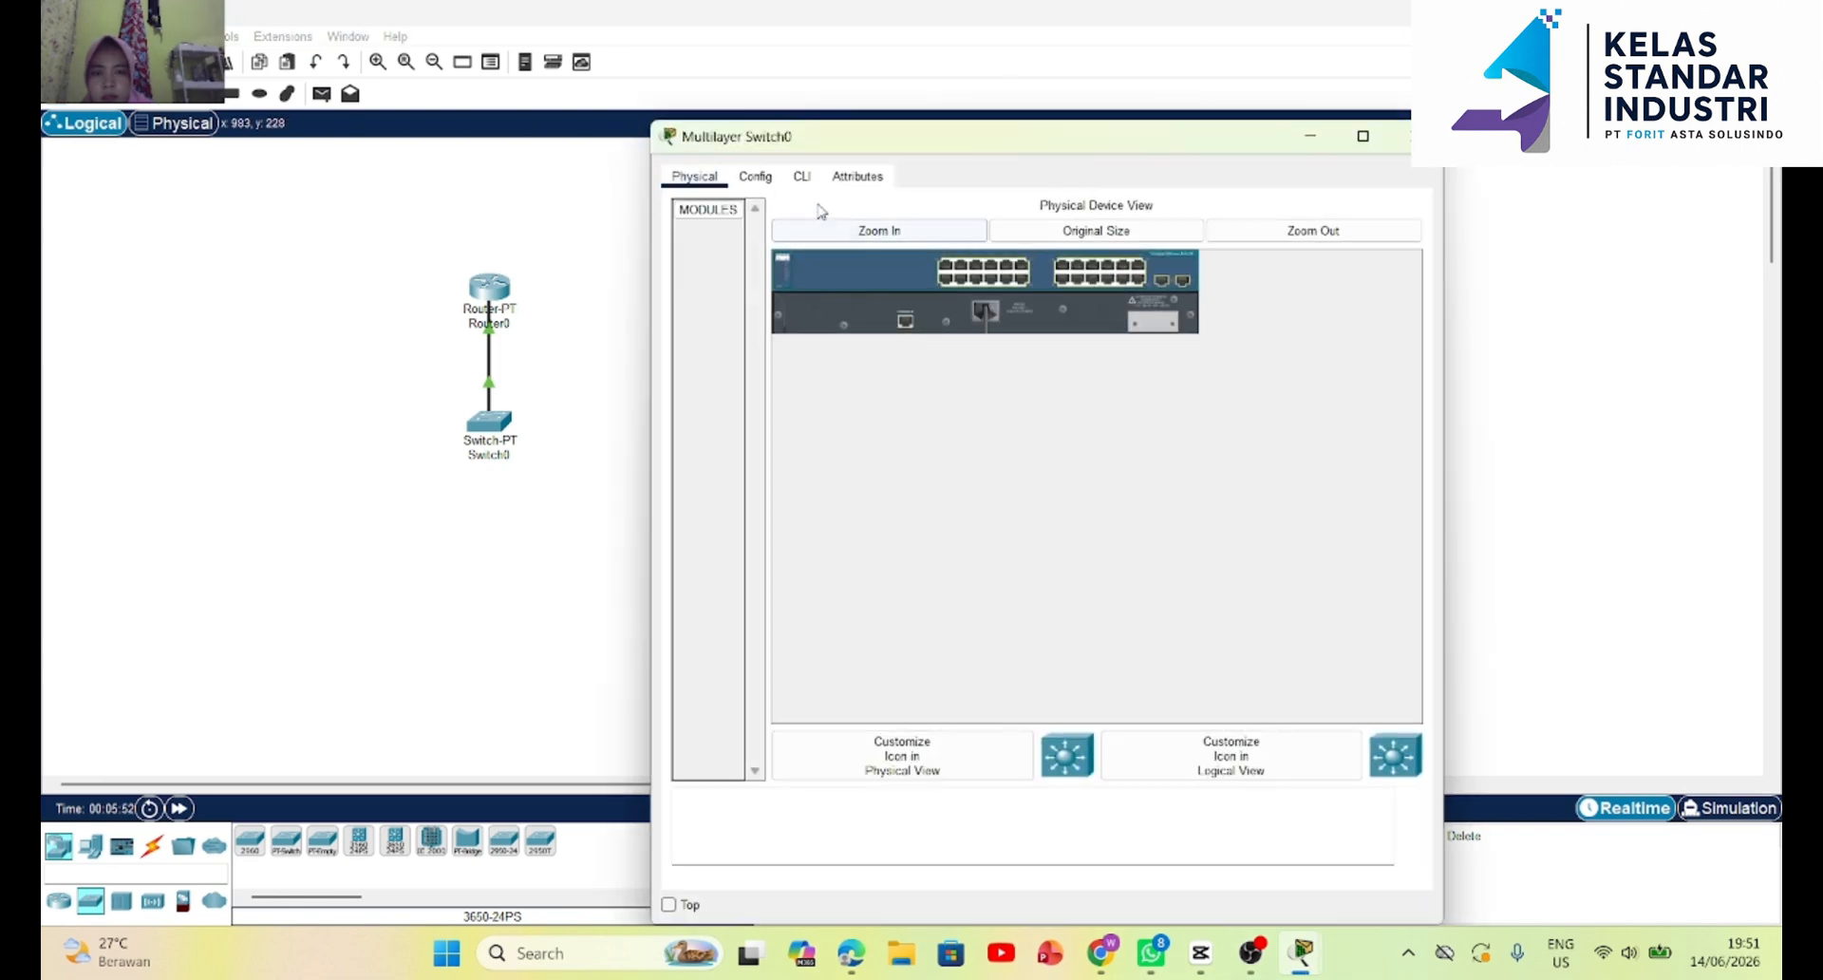
click(802, 177)
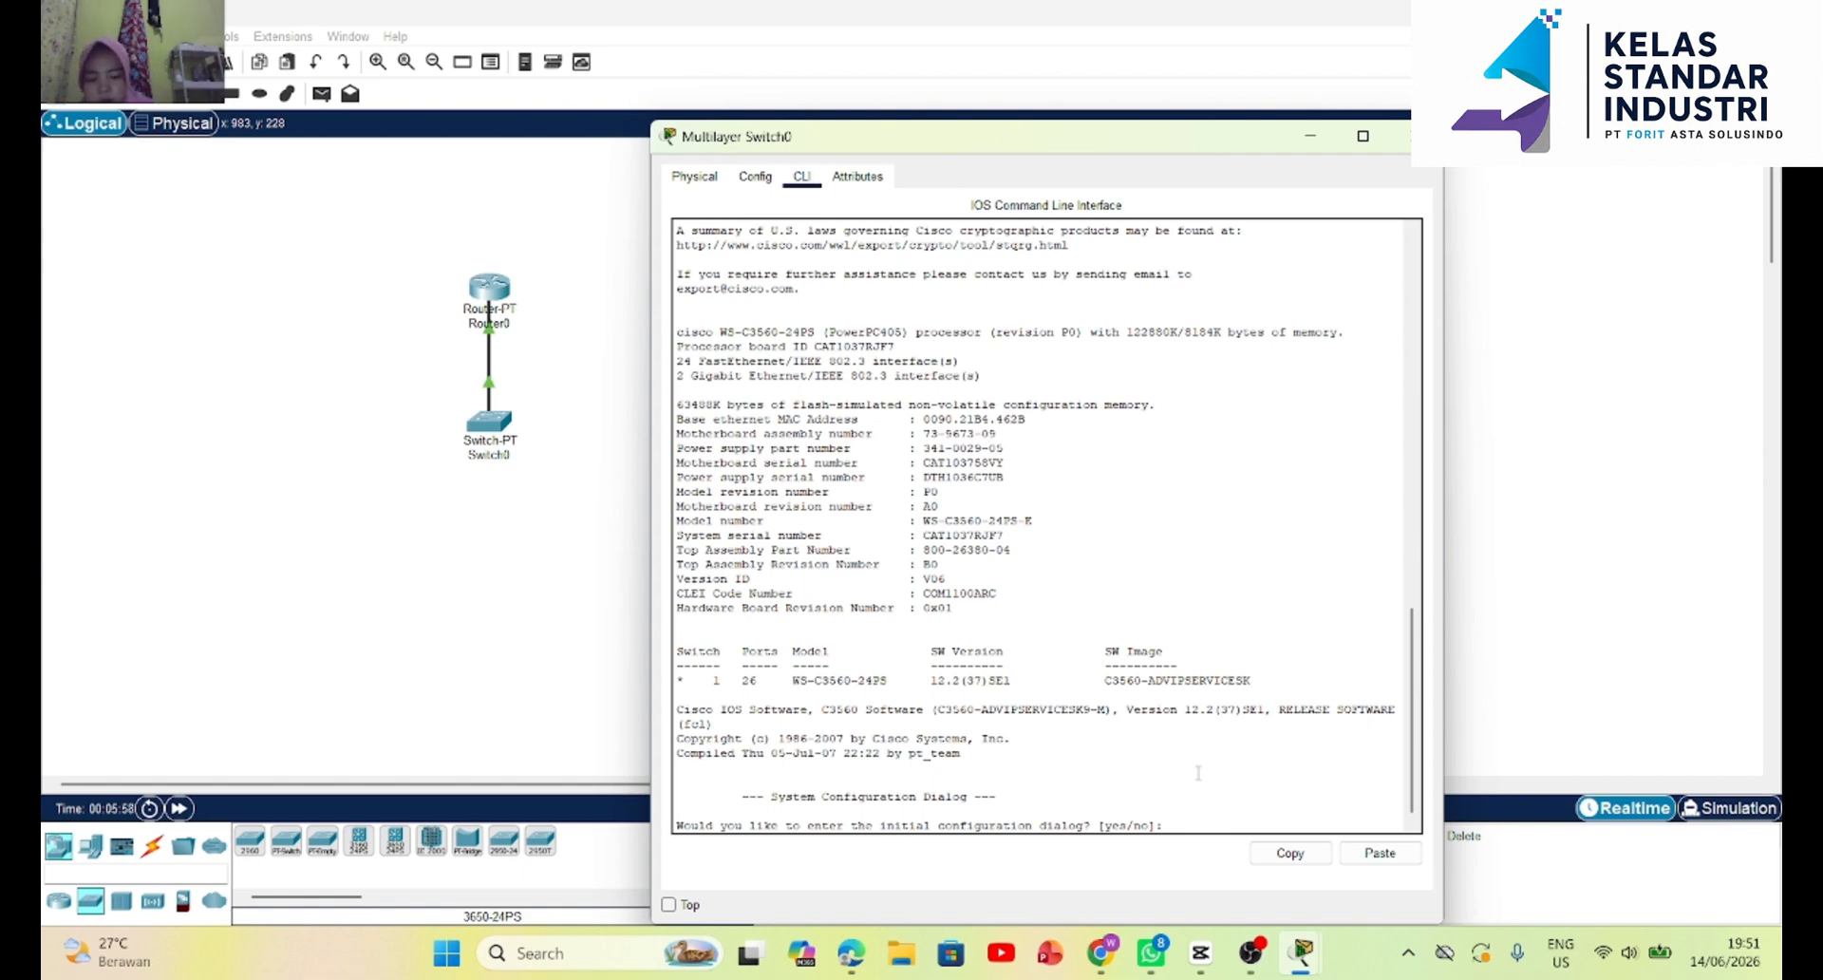
text(n)
key(Return)
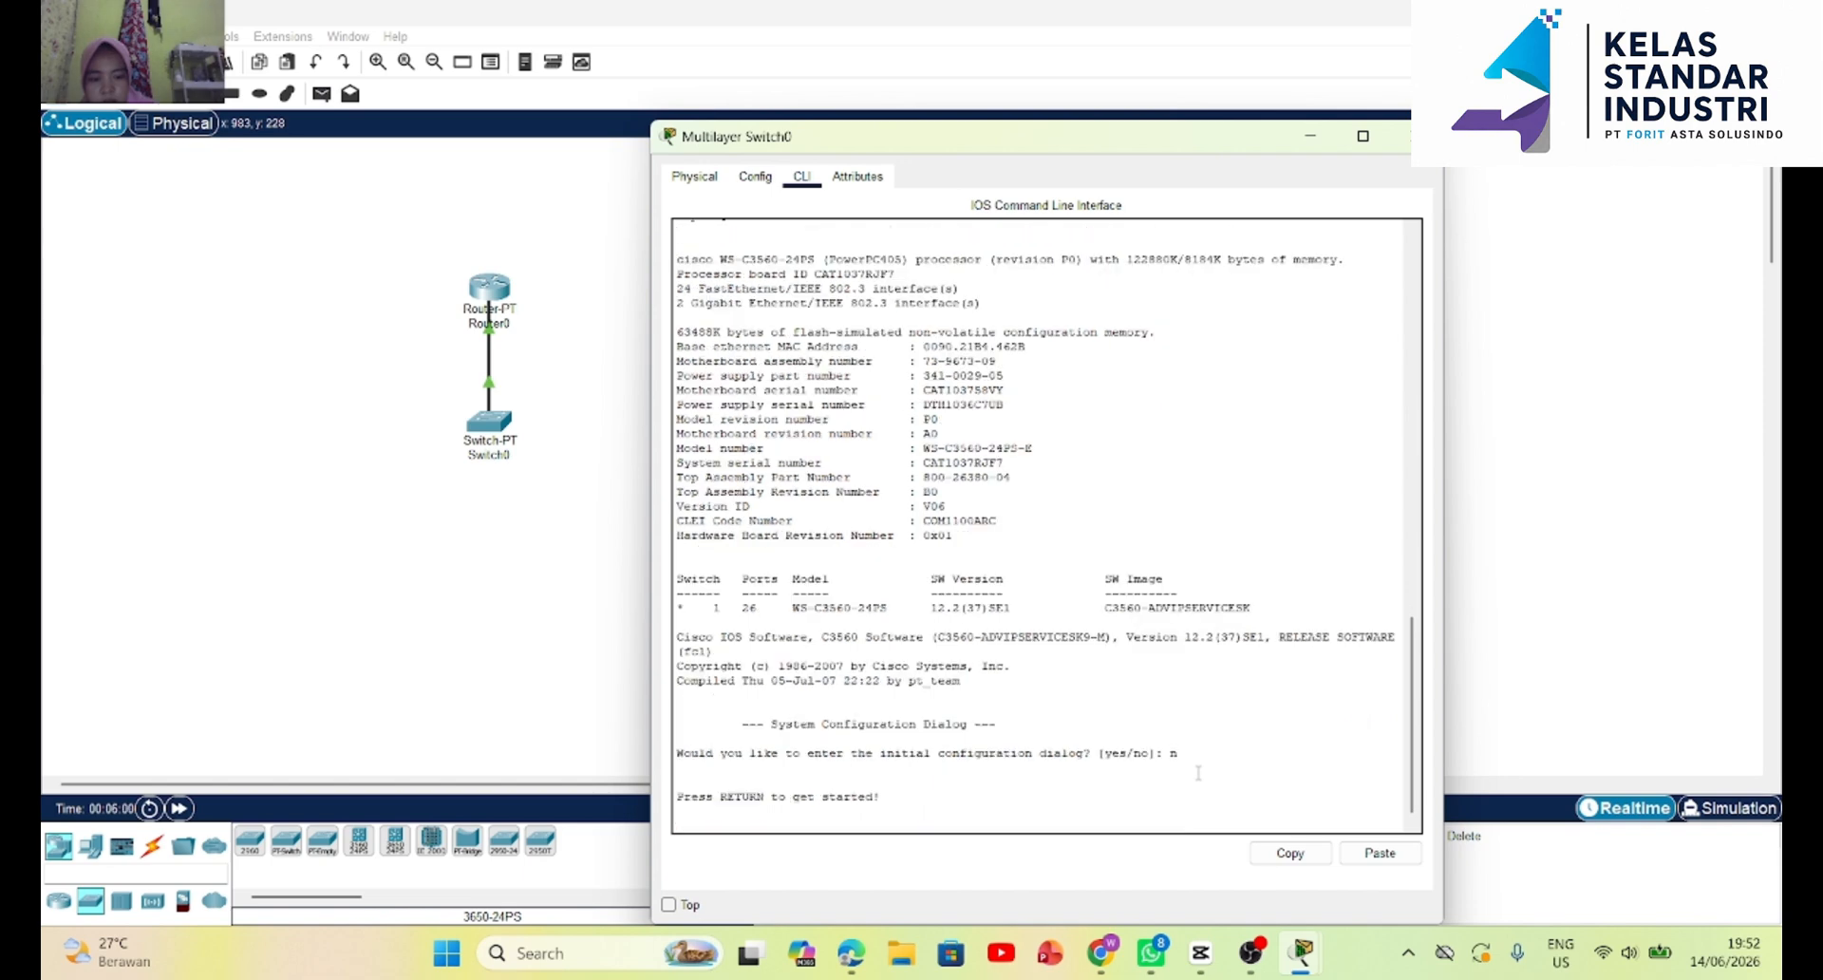
Start the 3560-24PS switch's console session and enter global configuration mode with en and conf t.
key(Return)
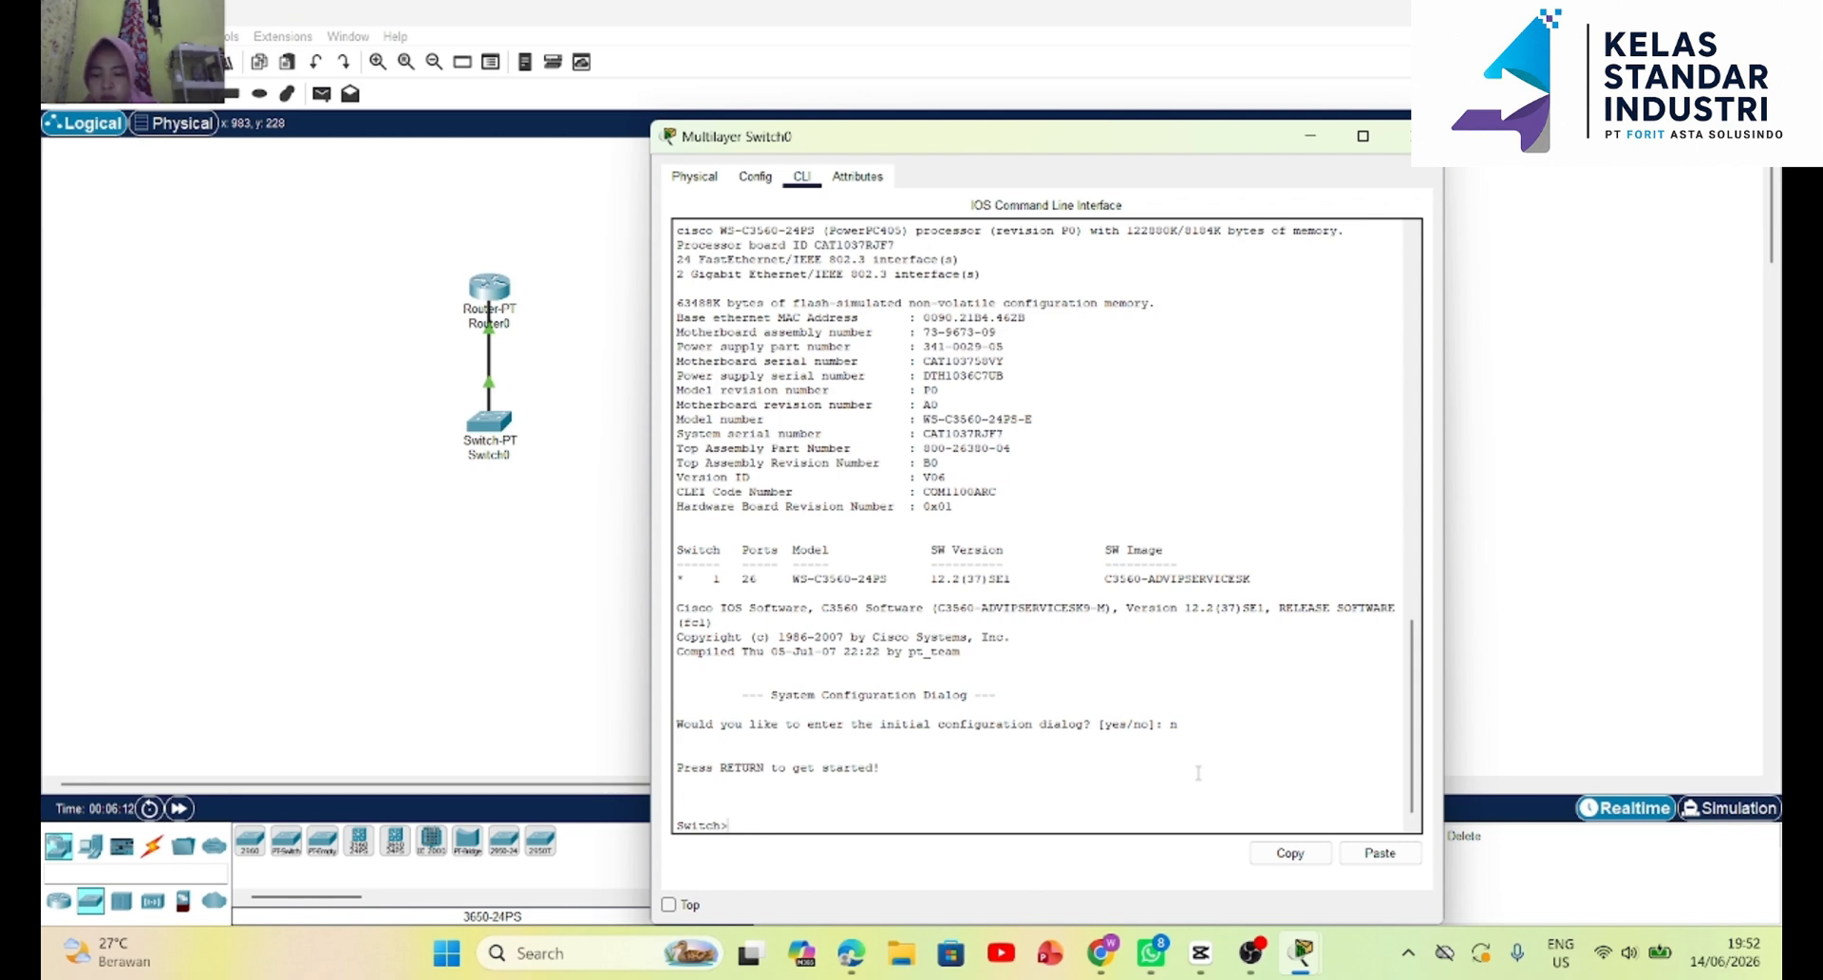
text(en)
key(Return)
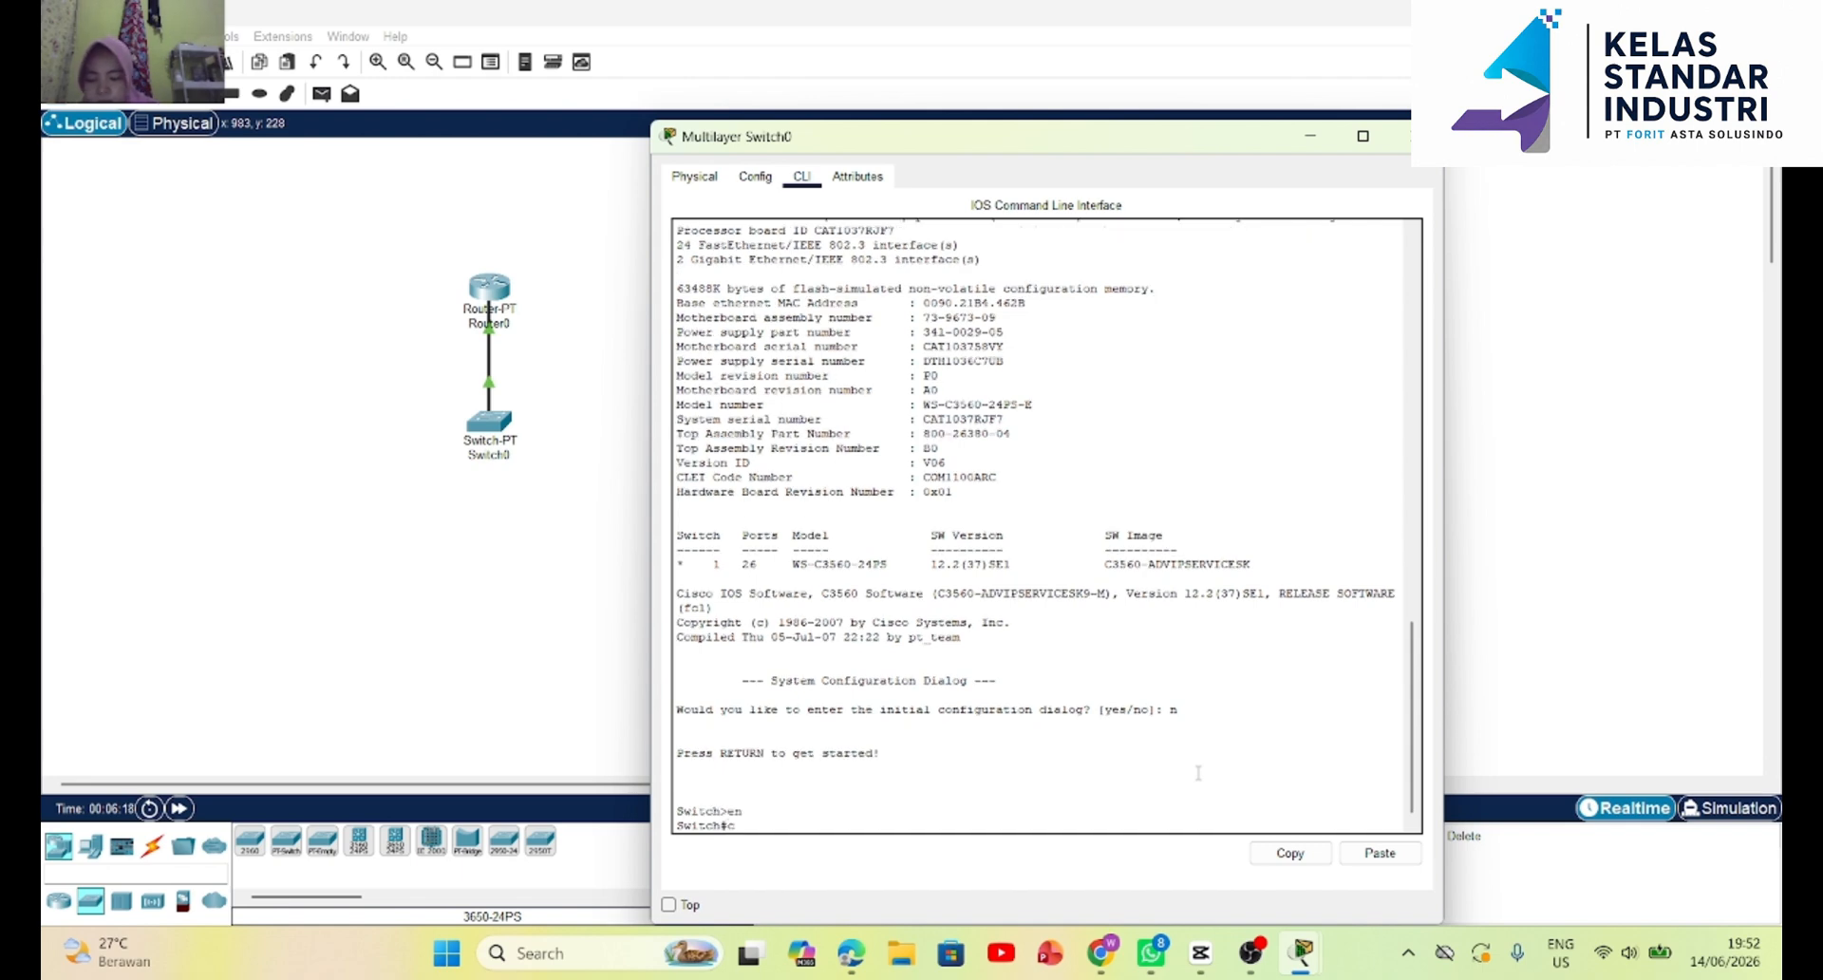
text(conf  t)
key(BackSpace)
text(t)
key(Return)
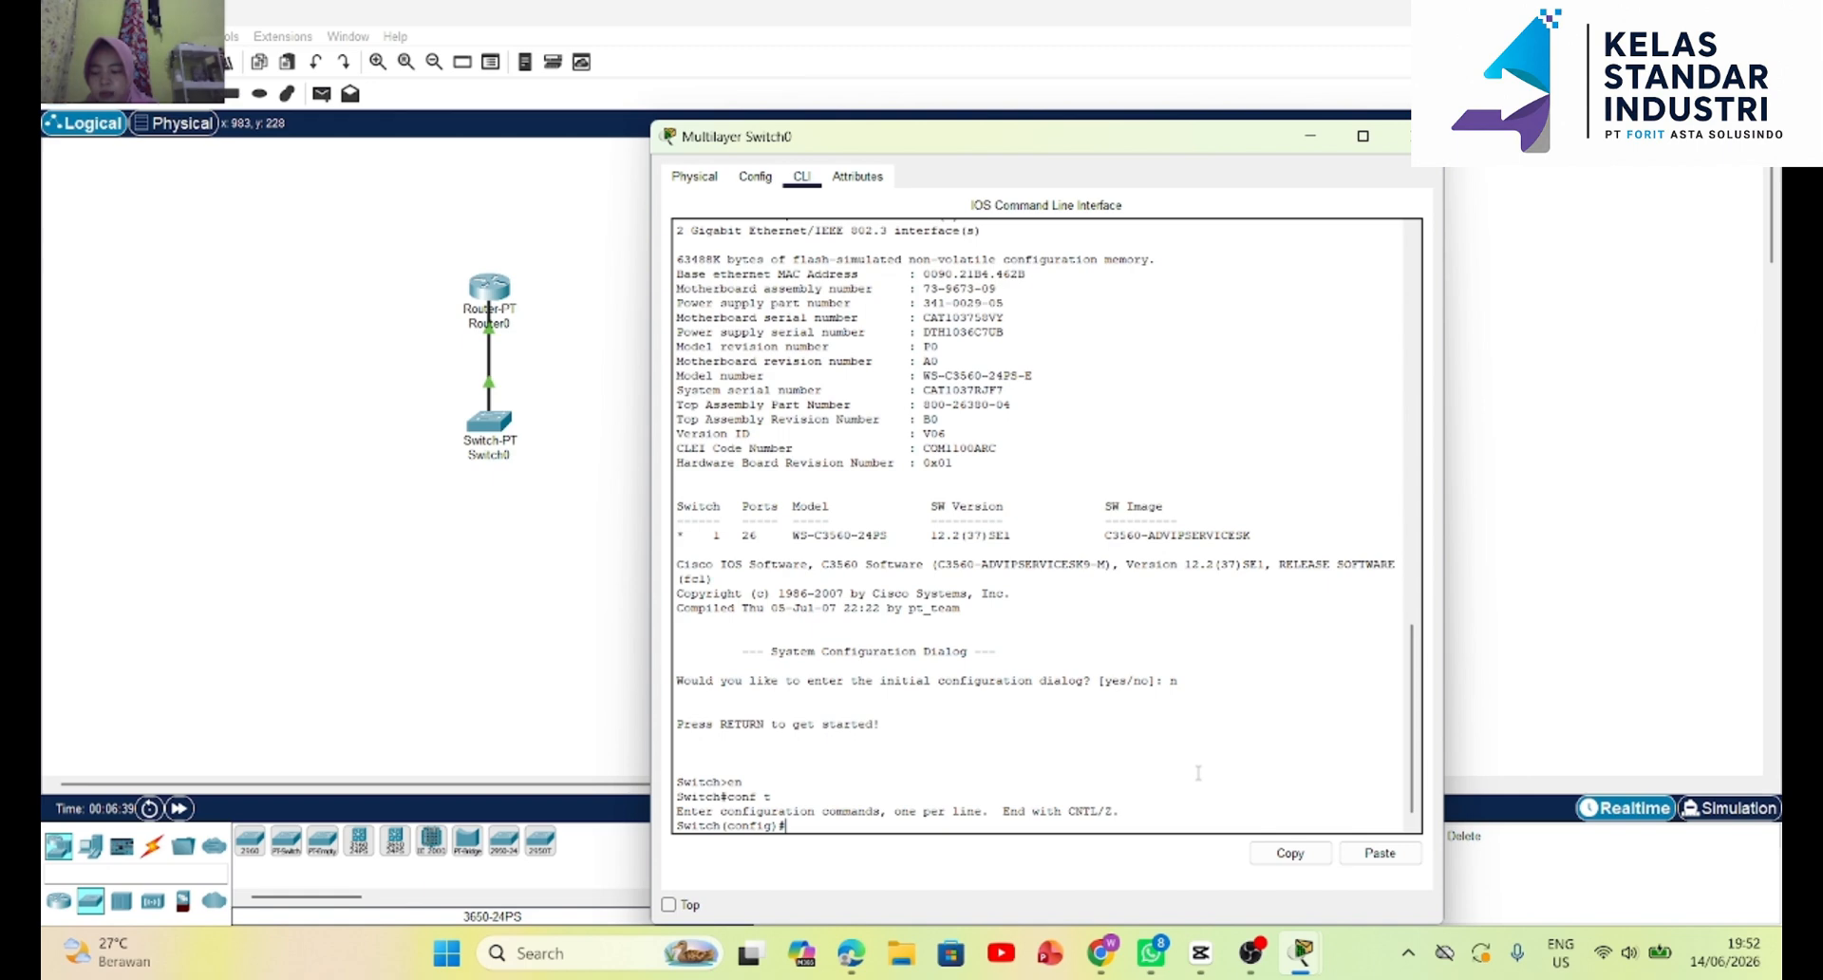
Enter configuration for interface fa0/1 on the multilayer switch and exit back to global configuration mode.
text(t)
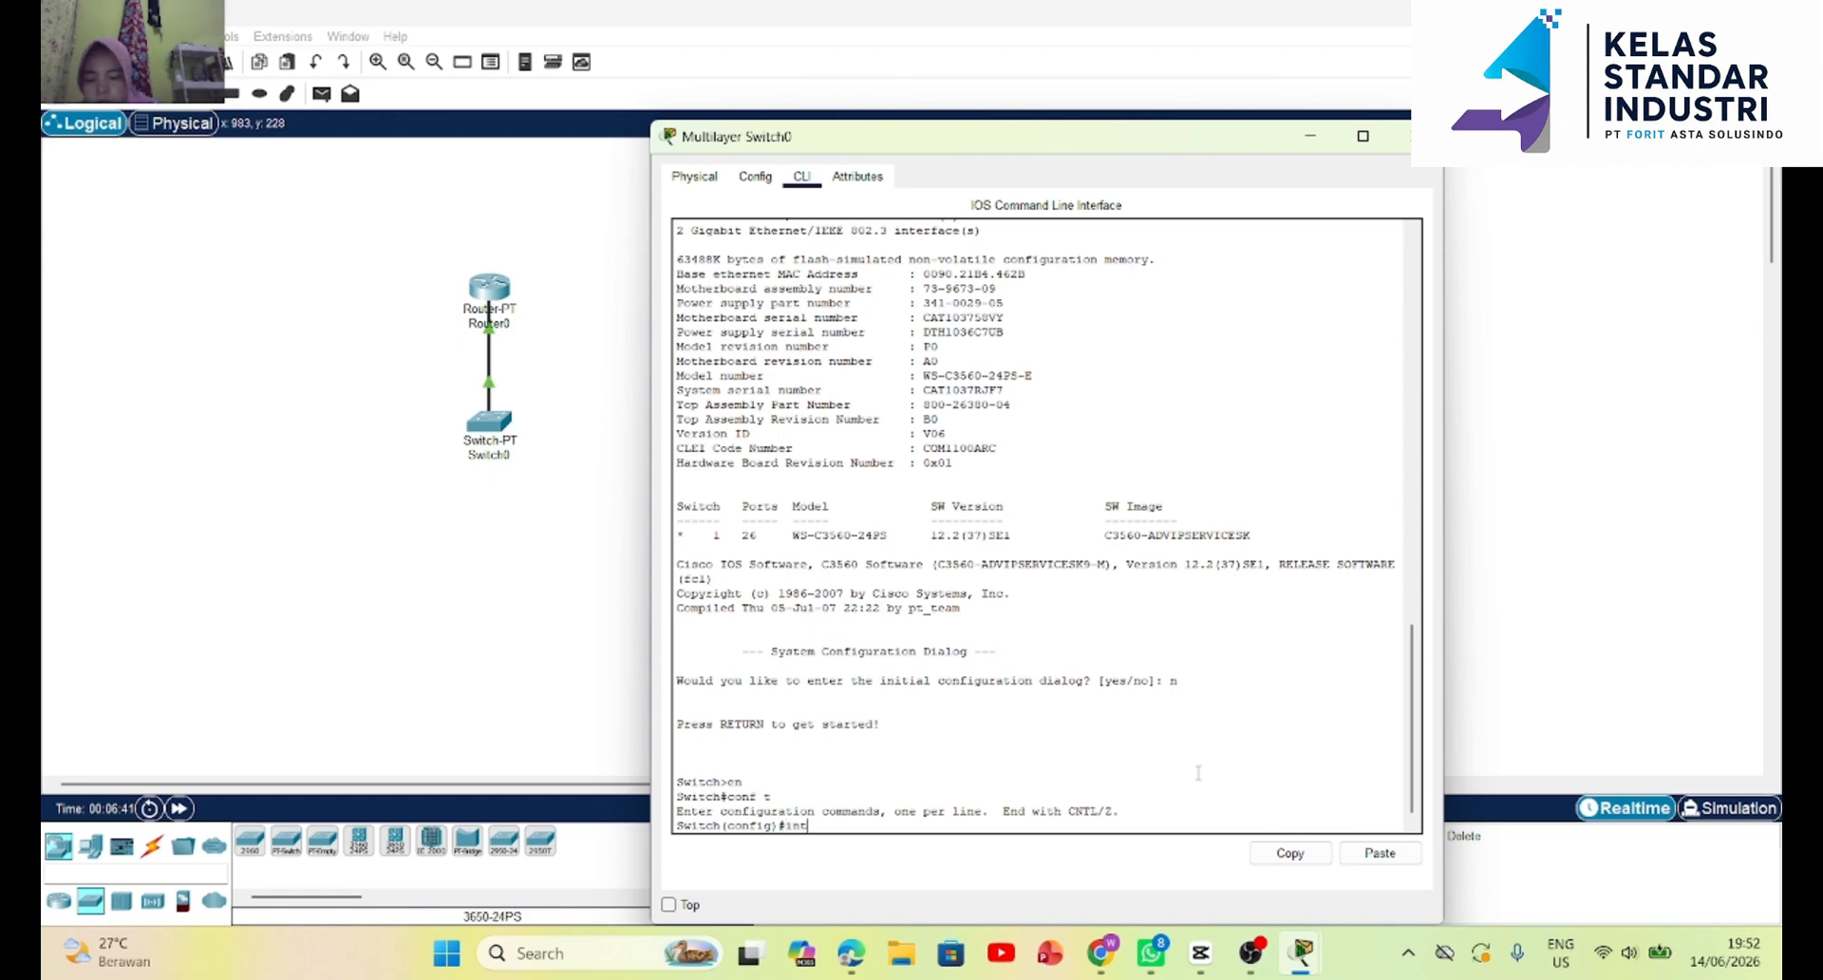
text( fa0/1)
key(Return)
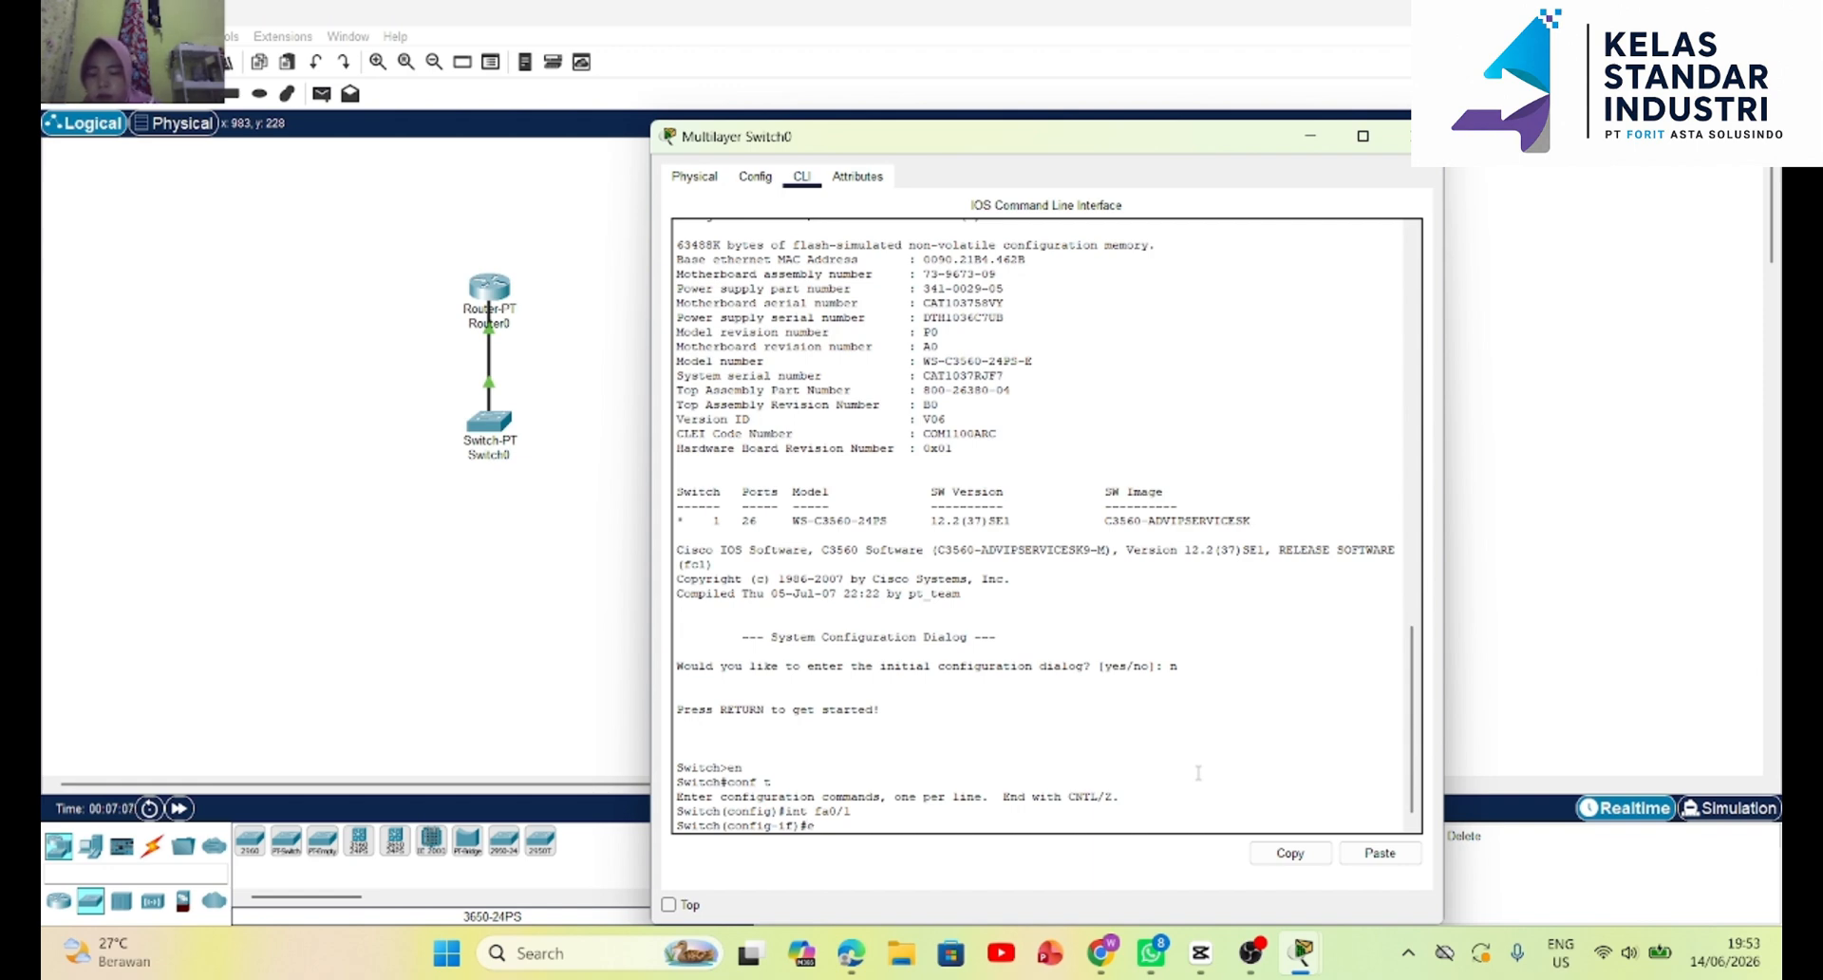
text(x)
key(Return)
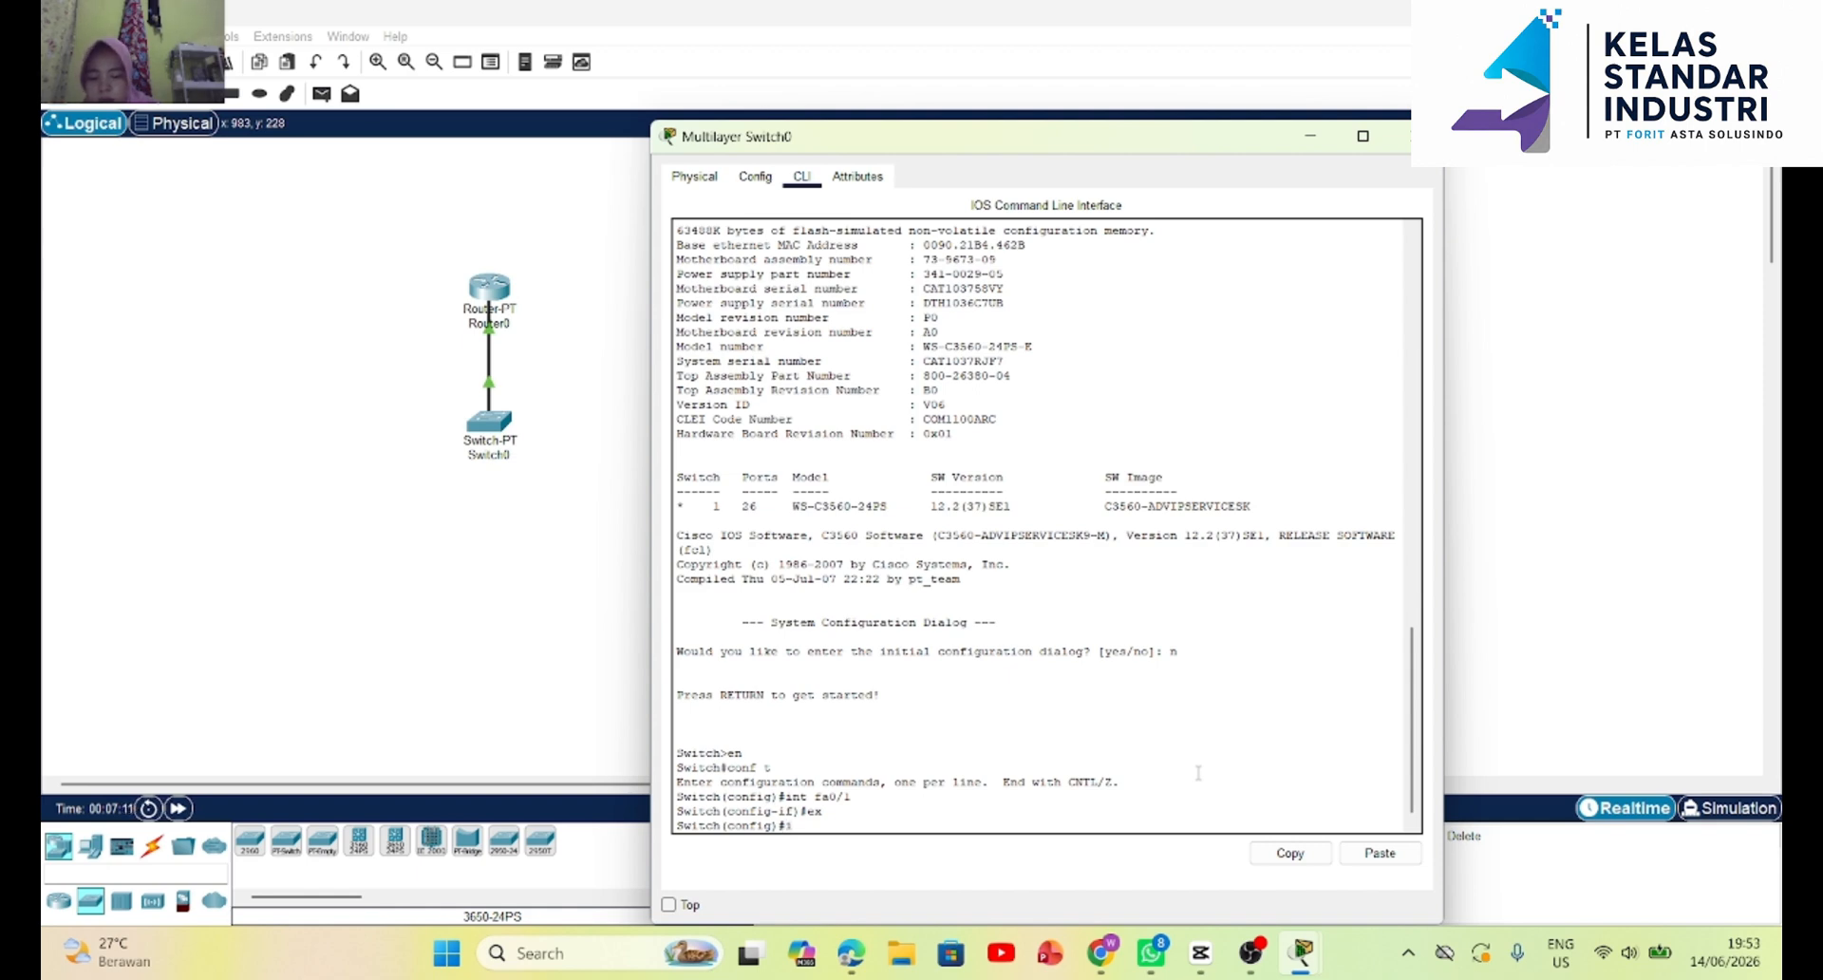
Create the VLAN 10 interface with int vlan 10 on the multilayer switch and close its device window.
text(int v)
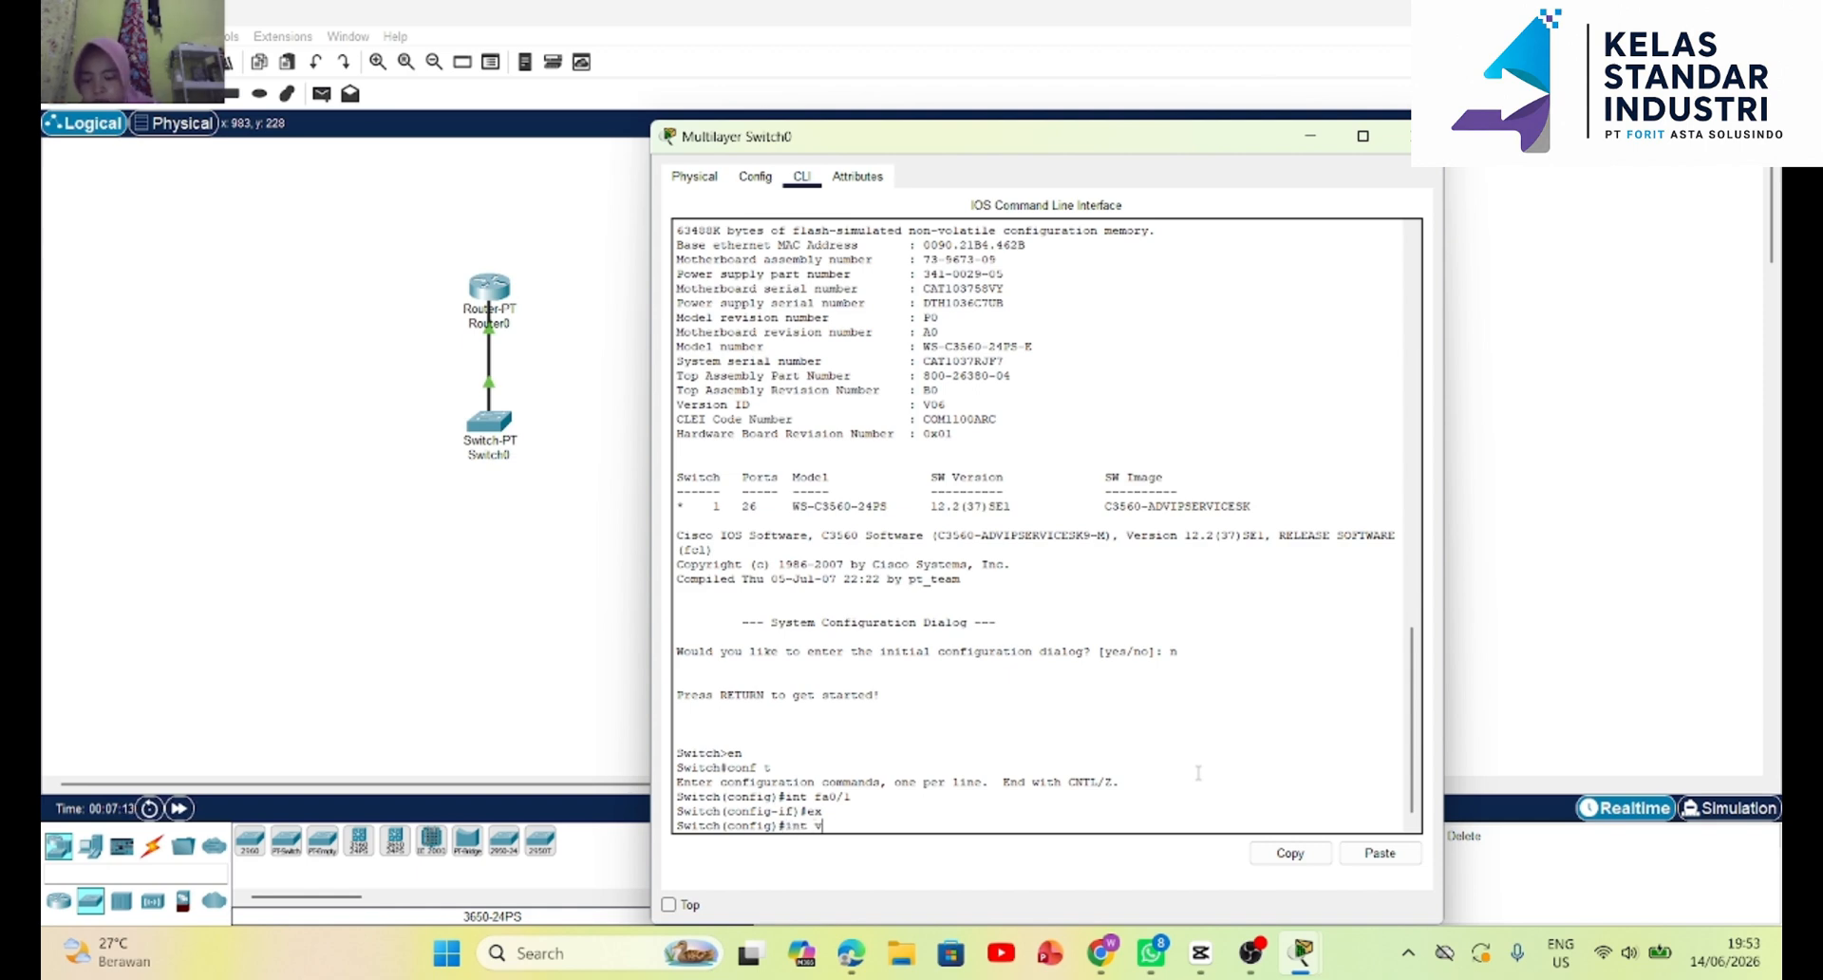
text(lan 10)
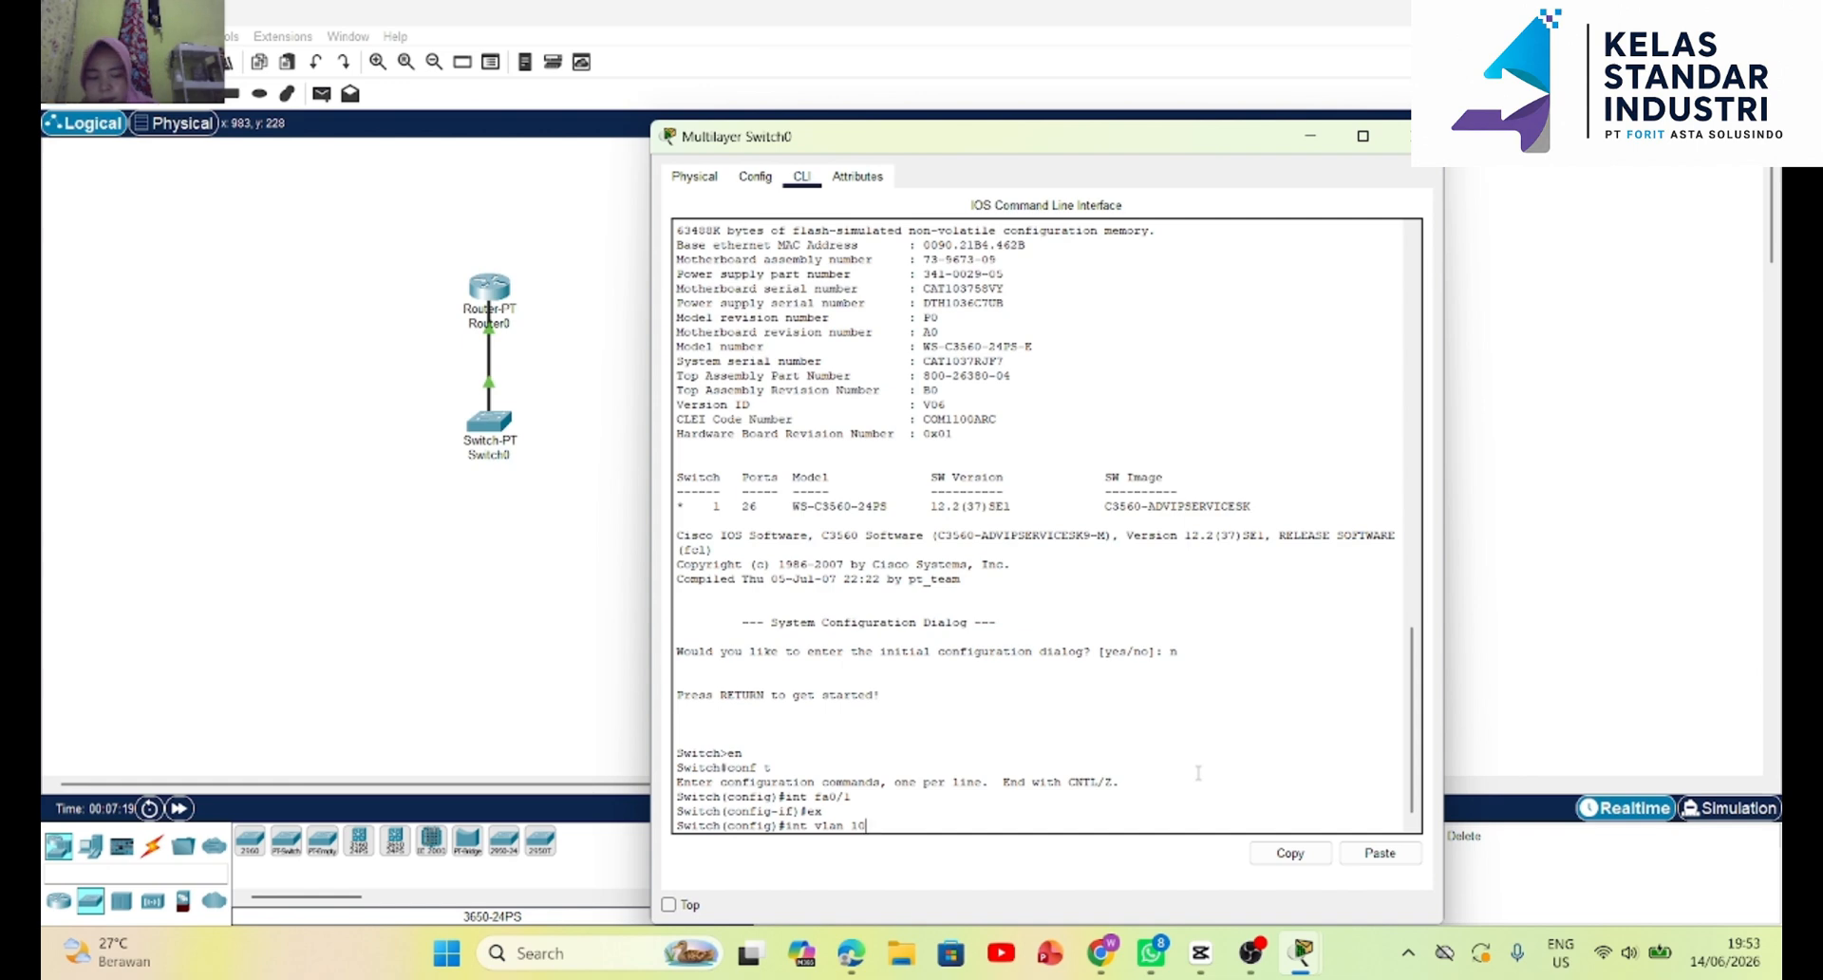
key(Return)
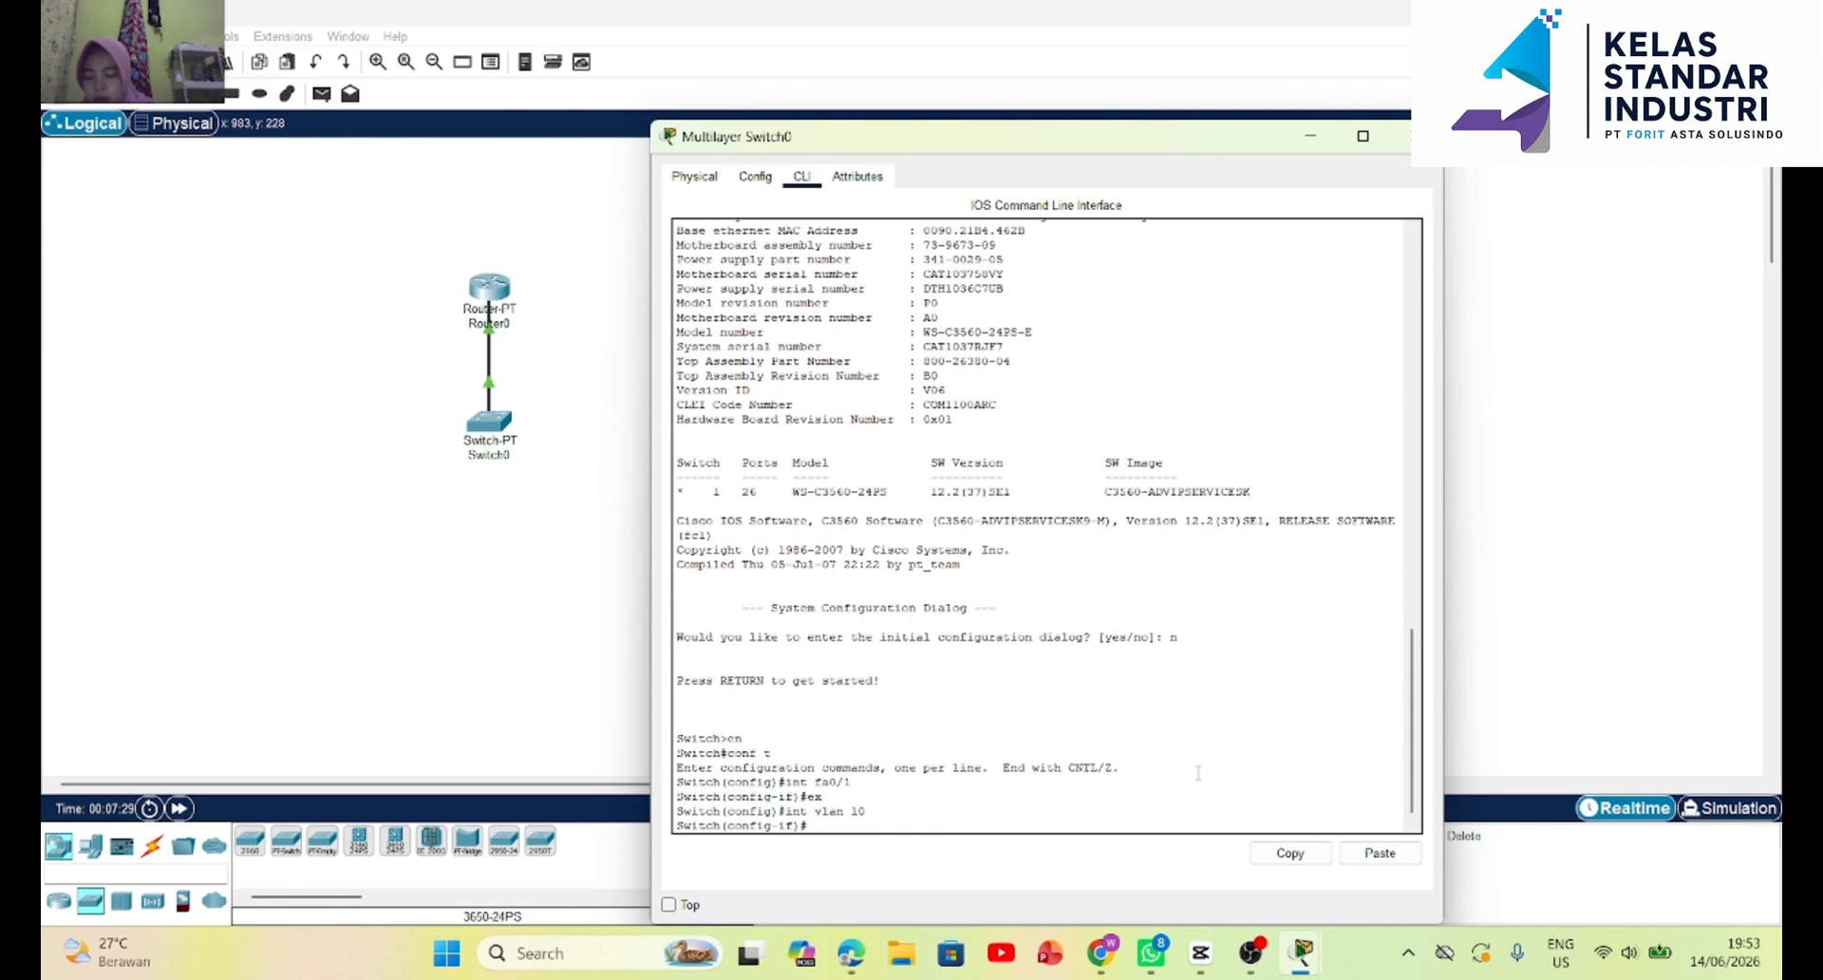
click(1416, 136)
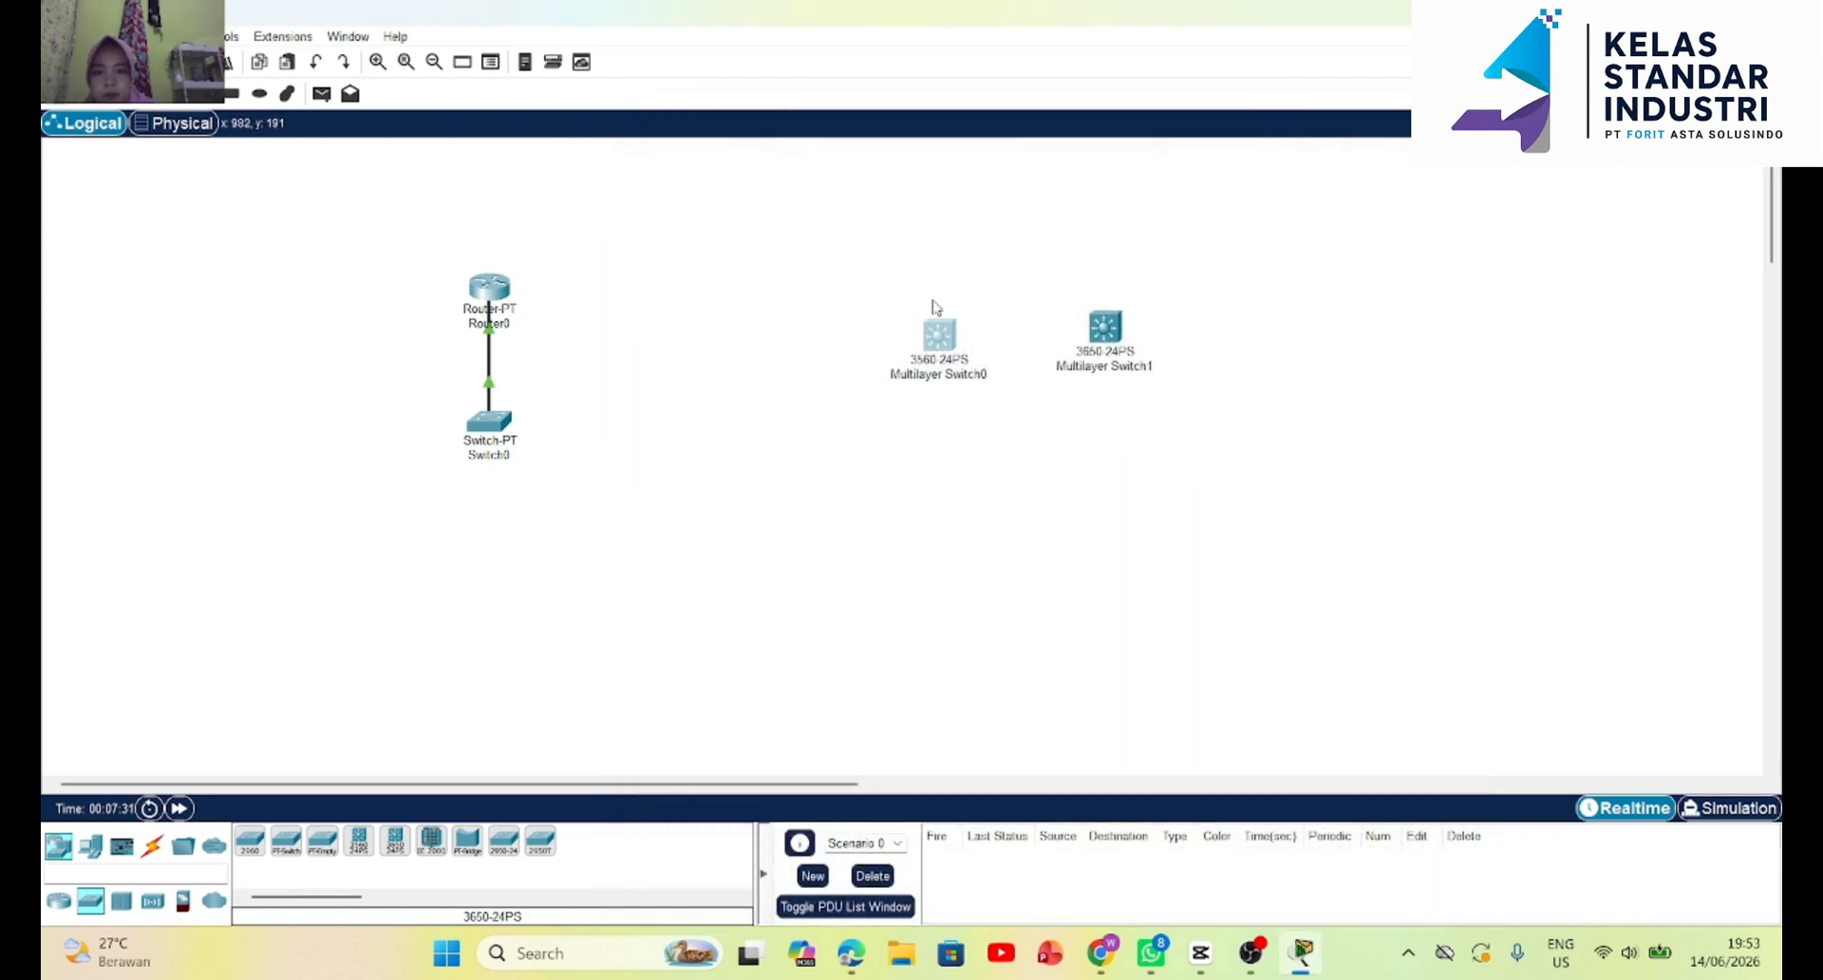
Open Router0's command line and exit from interface configuration to global configuration mode with ex.
click(490, 285)
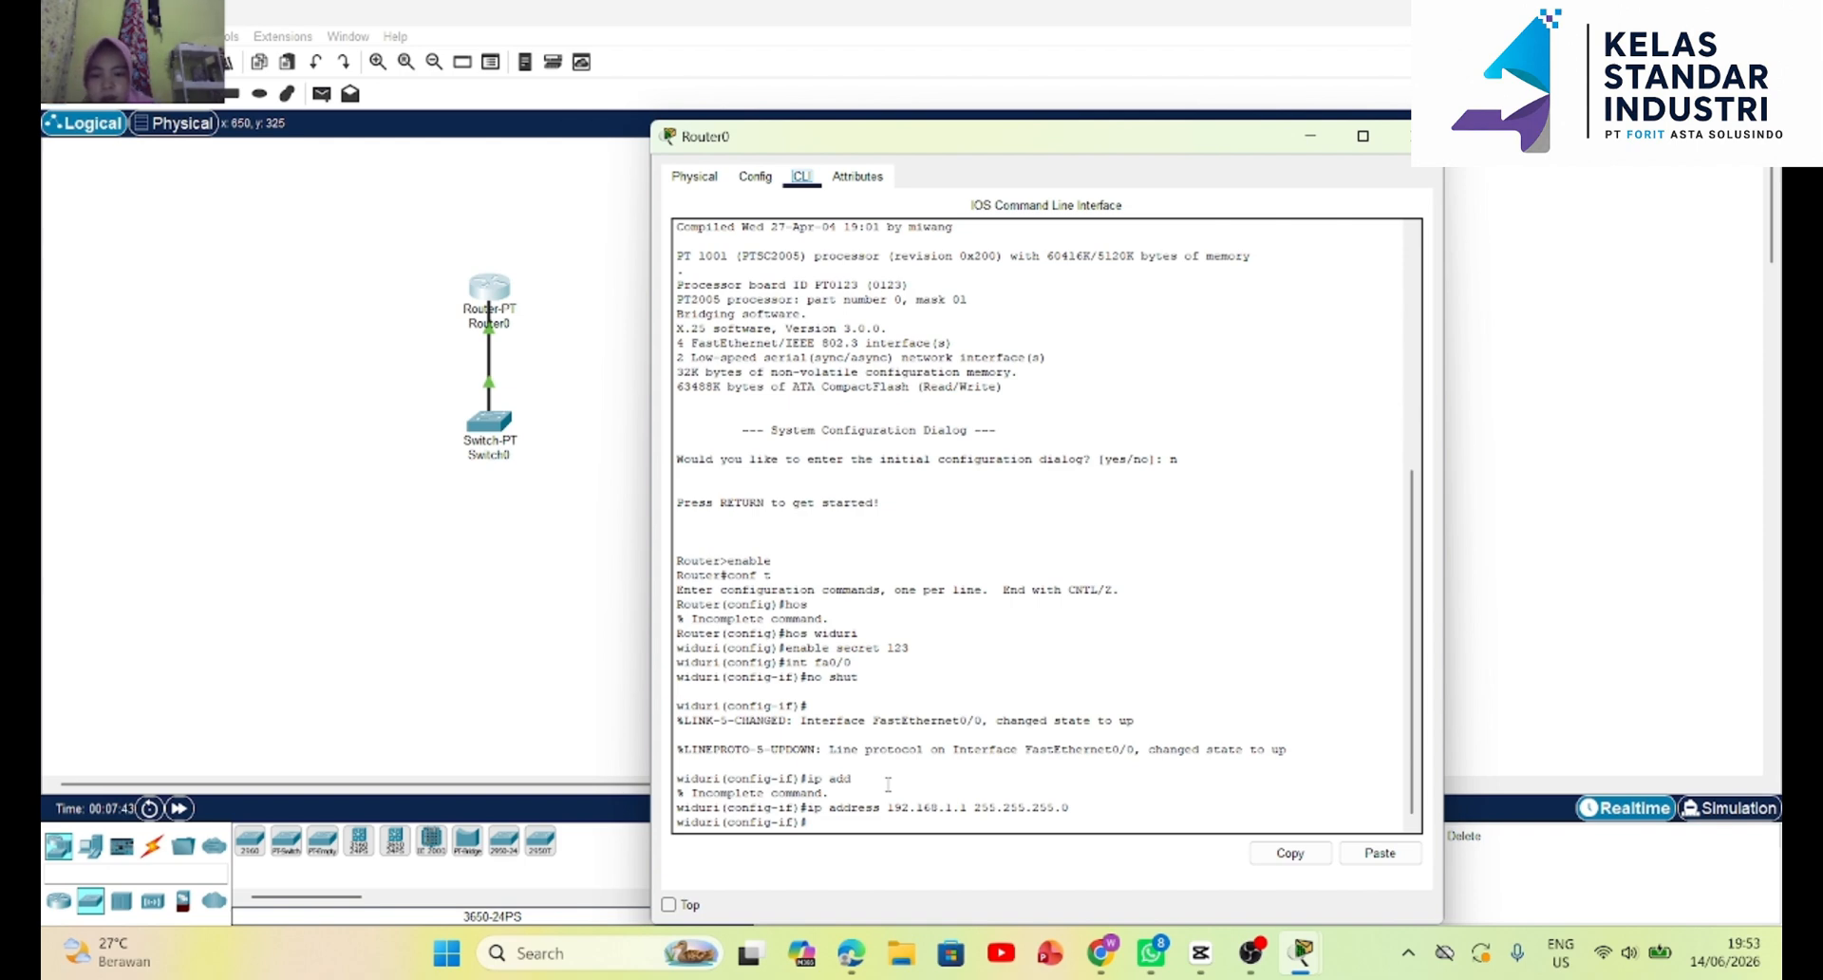
click(823, 824)
text(ex)
key(Return)
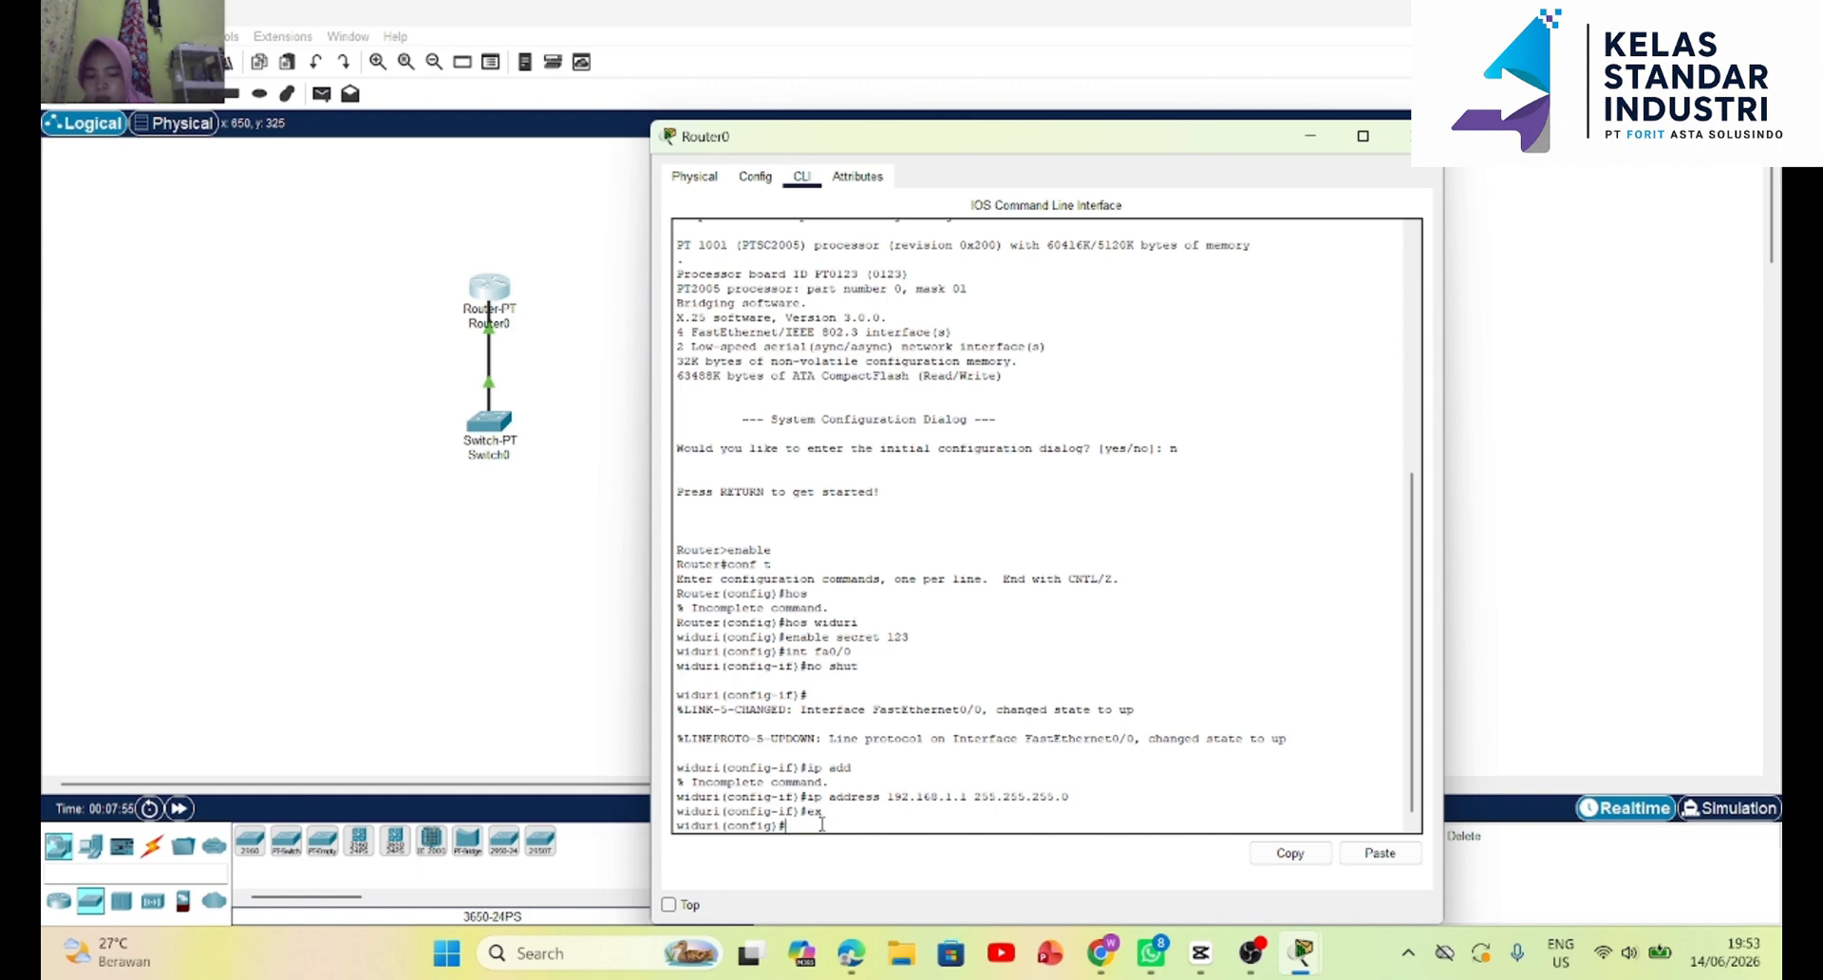
Create the router subinterface fa0/0.10 with the int command and close the router's window.
text(nt fa0/0.)
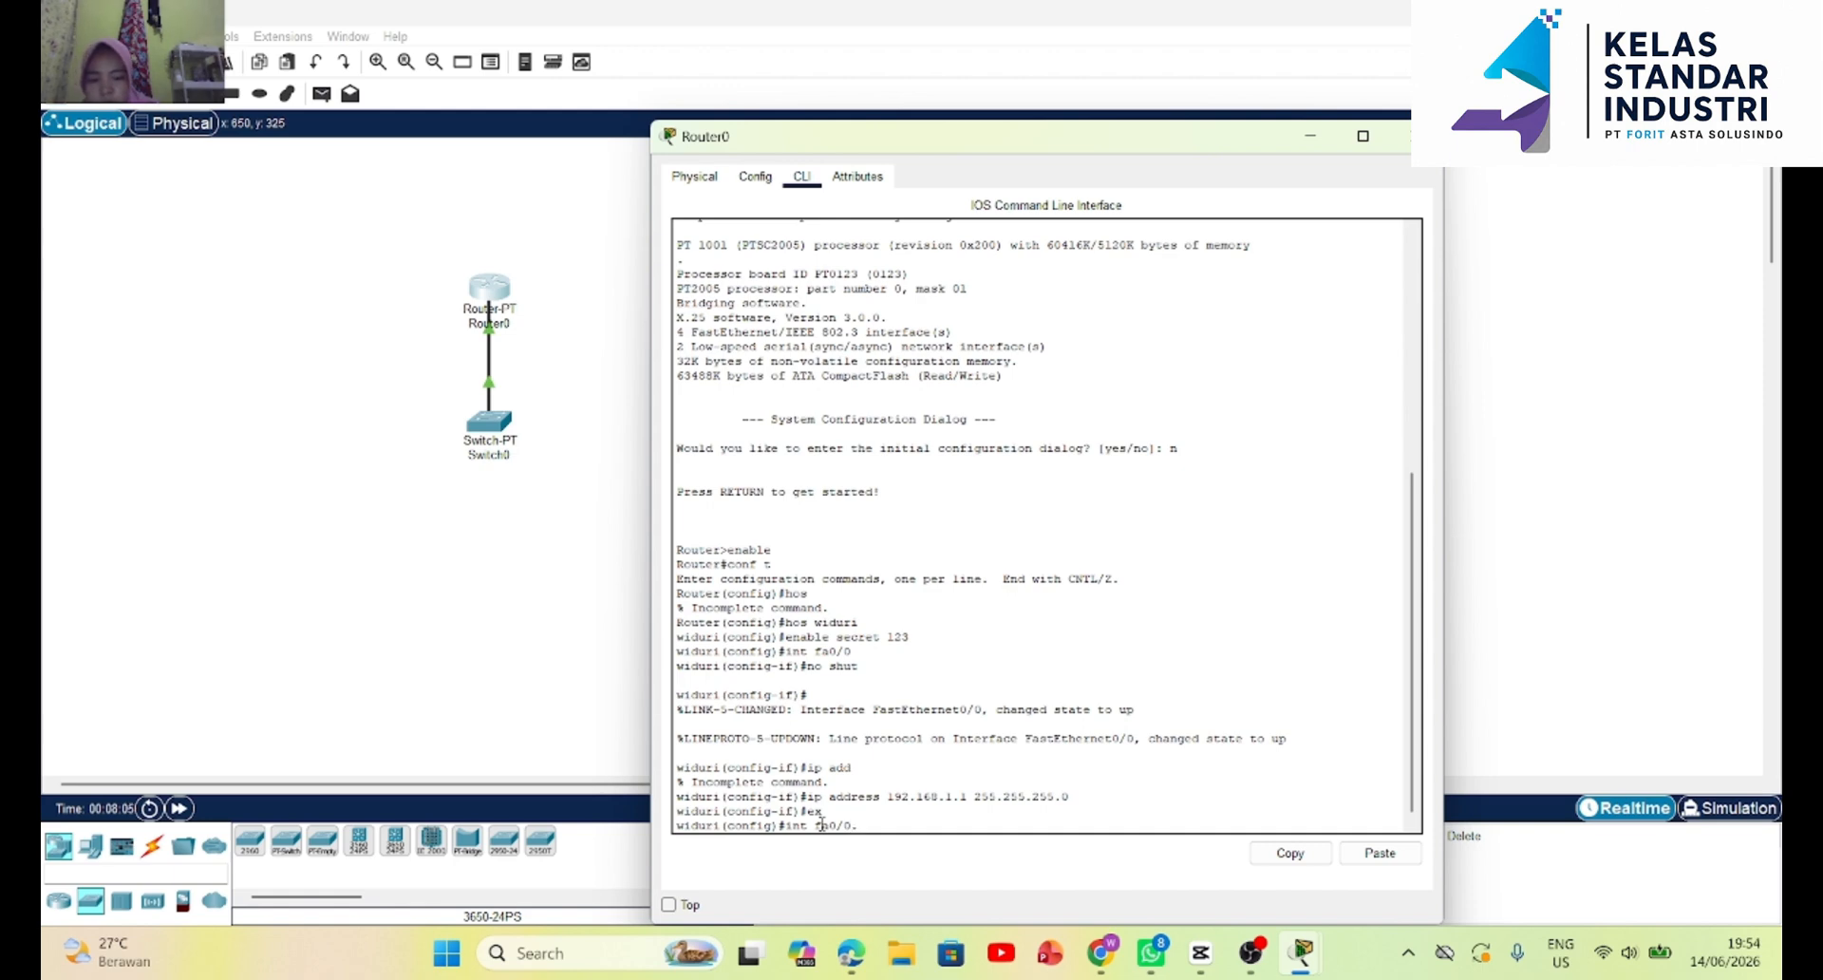
text(10)
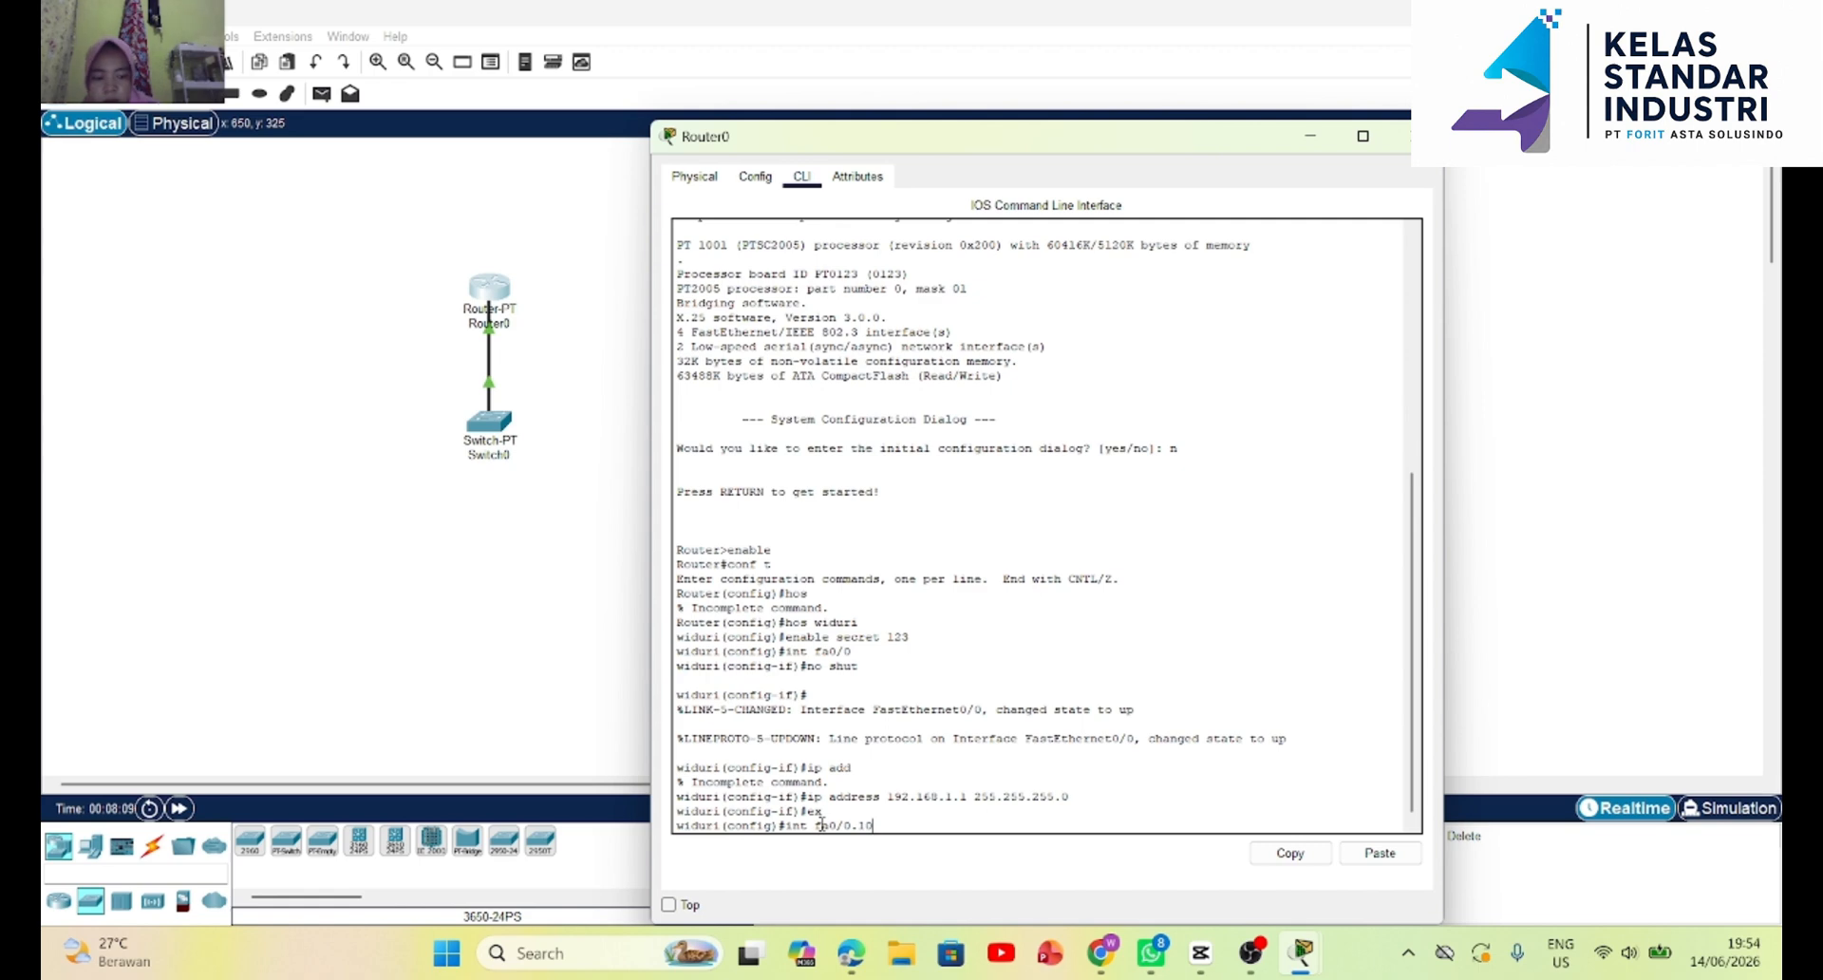
key(Return)
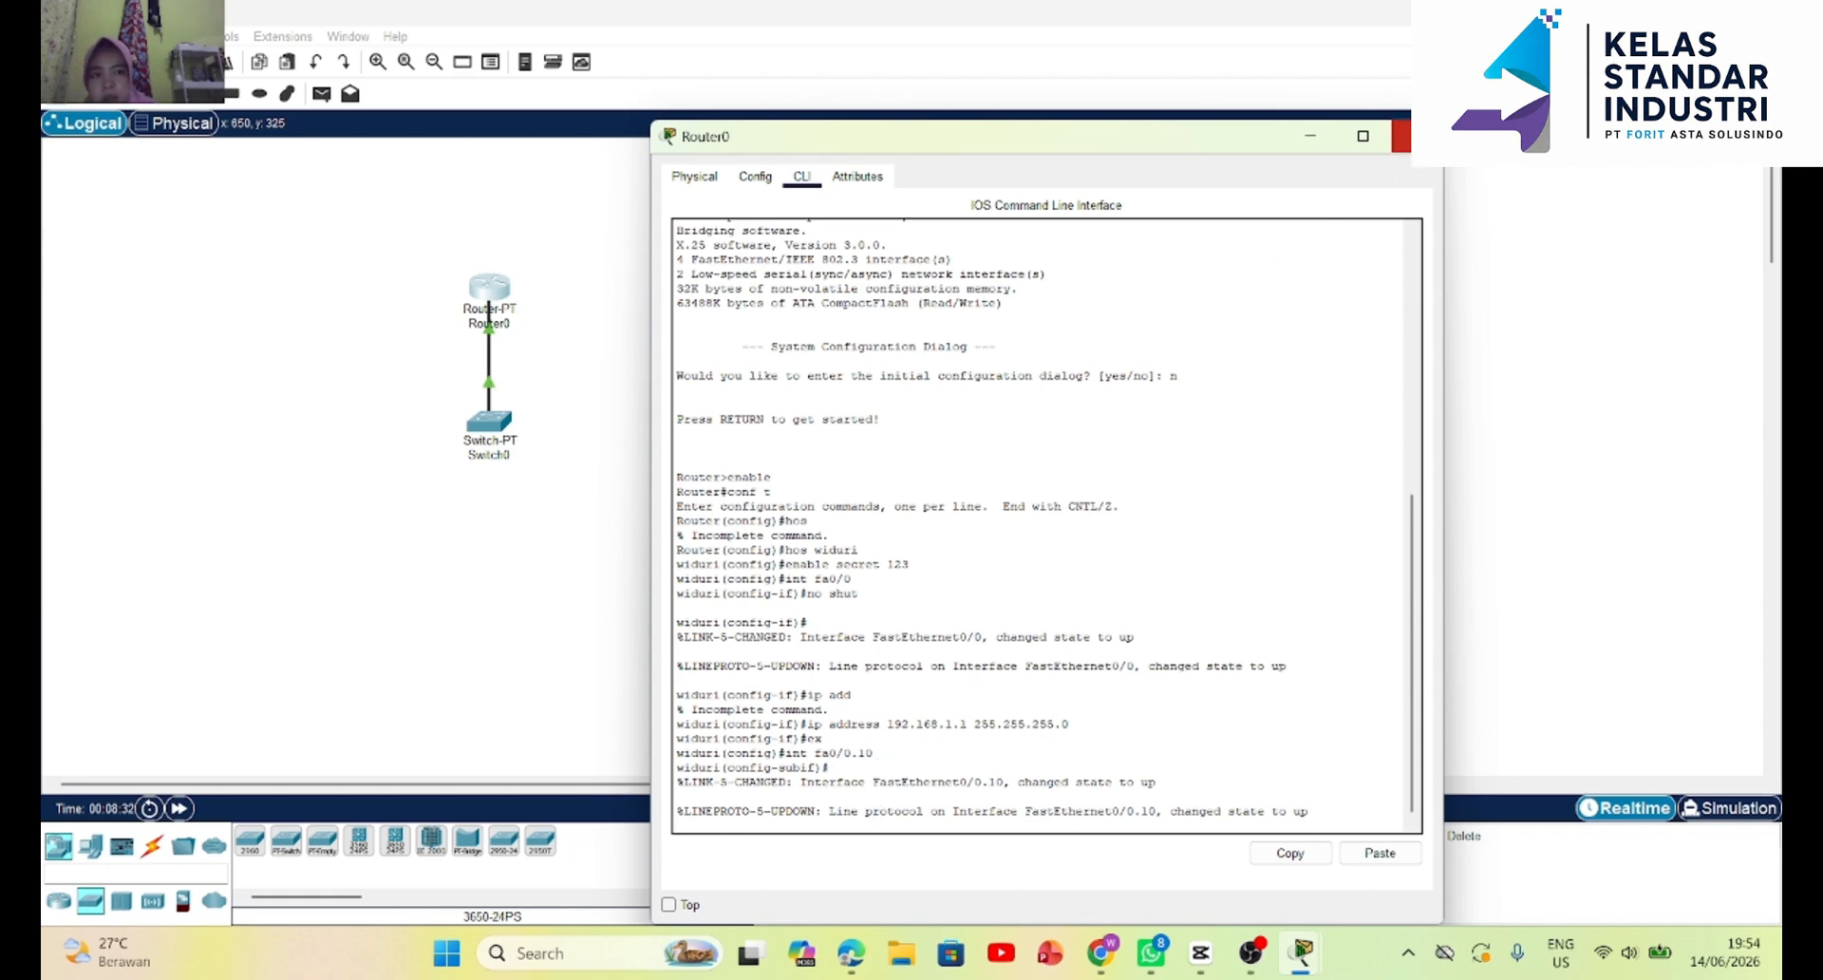
click(1401, 136)
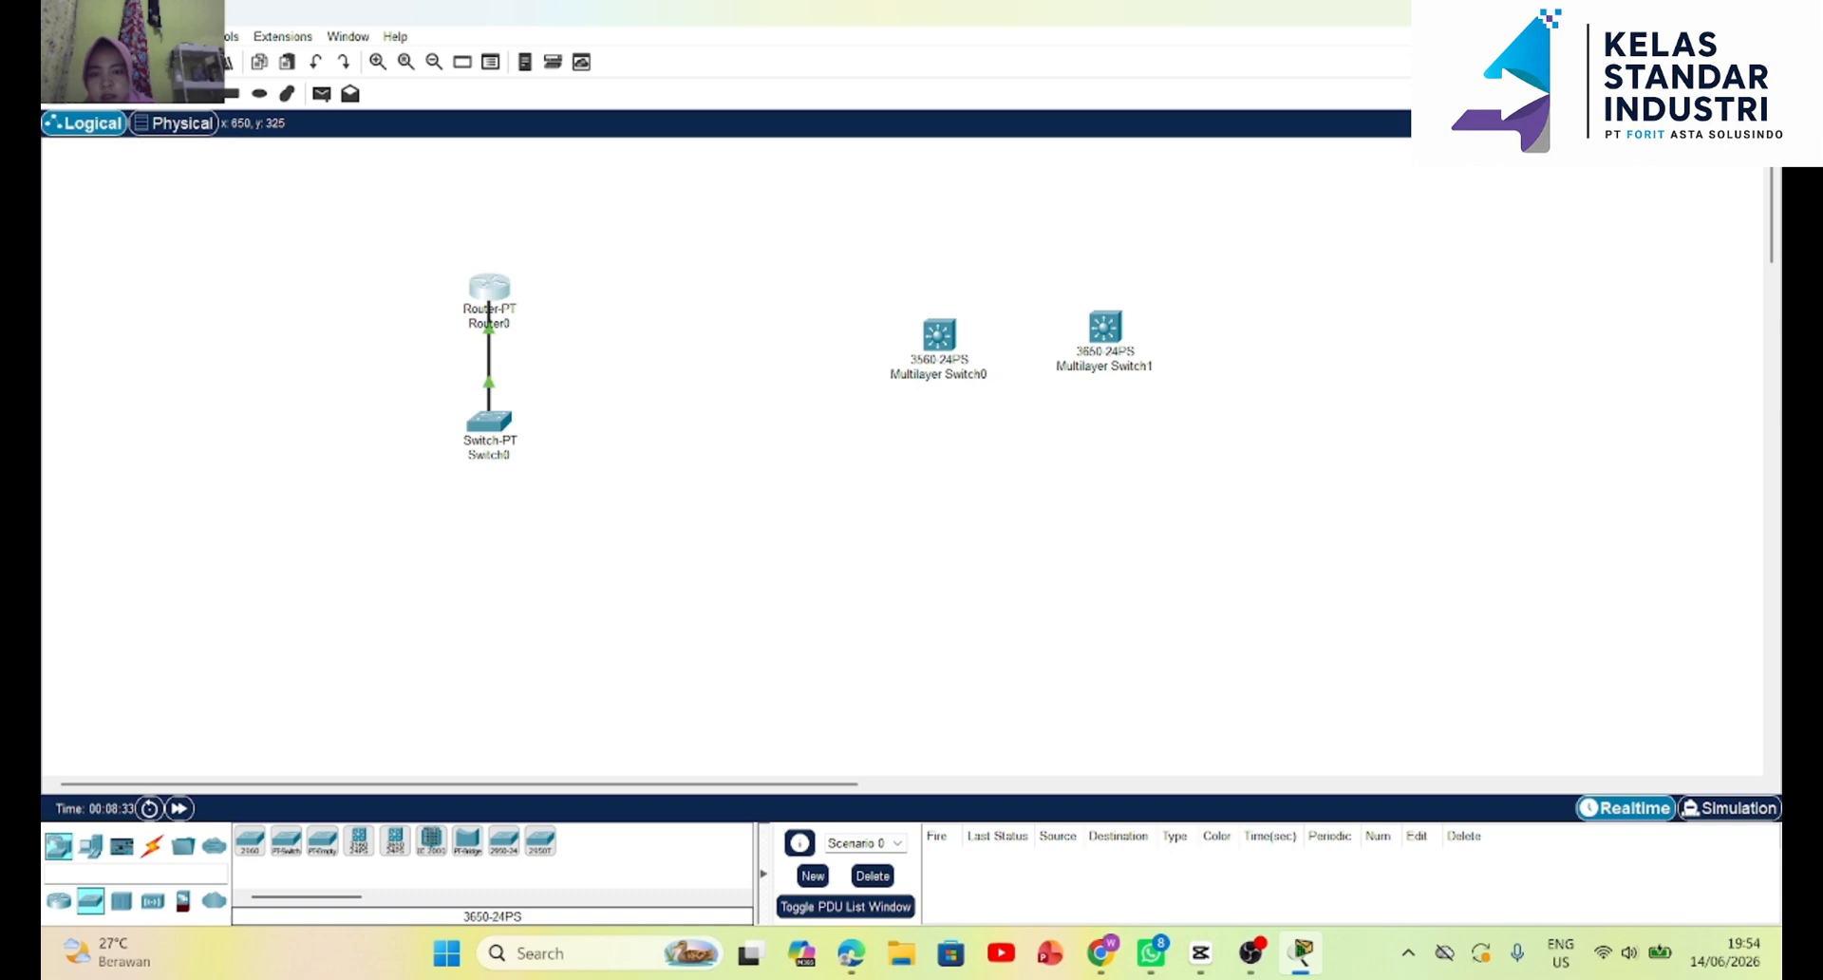
Open Switch0's command line and enter global configuration mode with en and conf t.
click(493, 424)
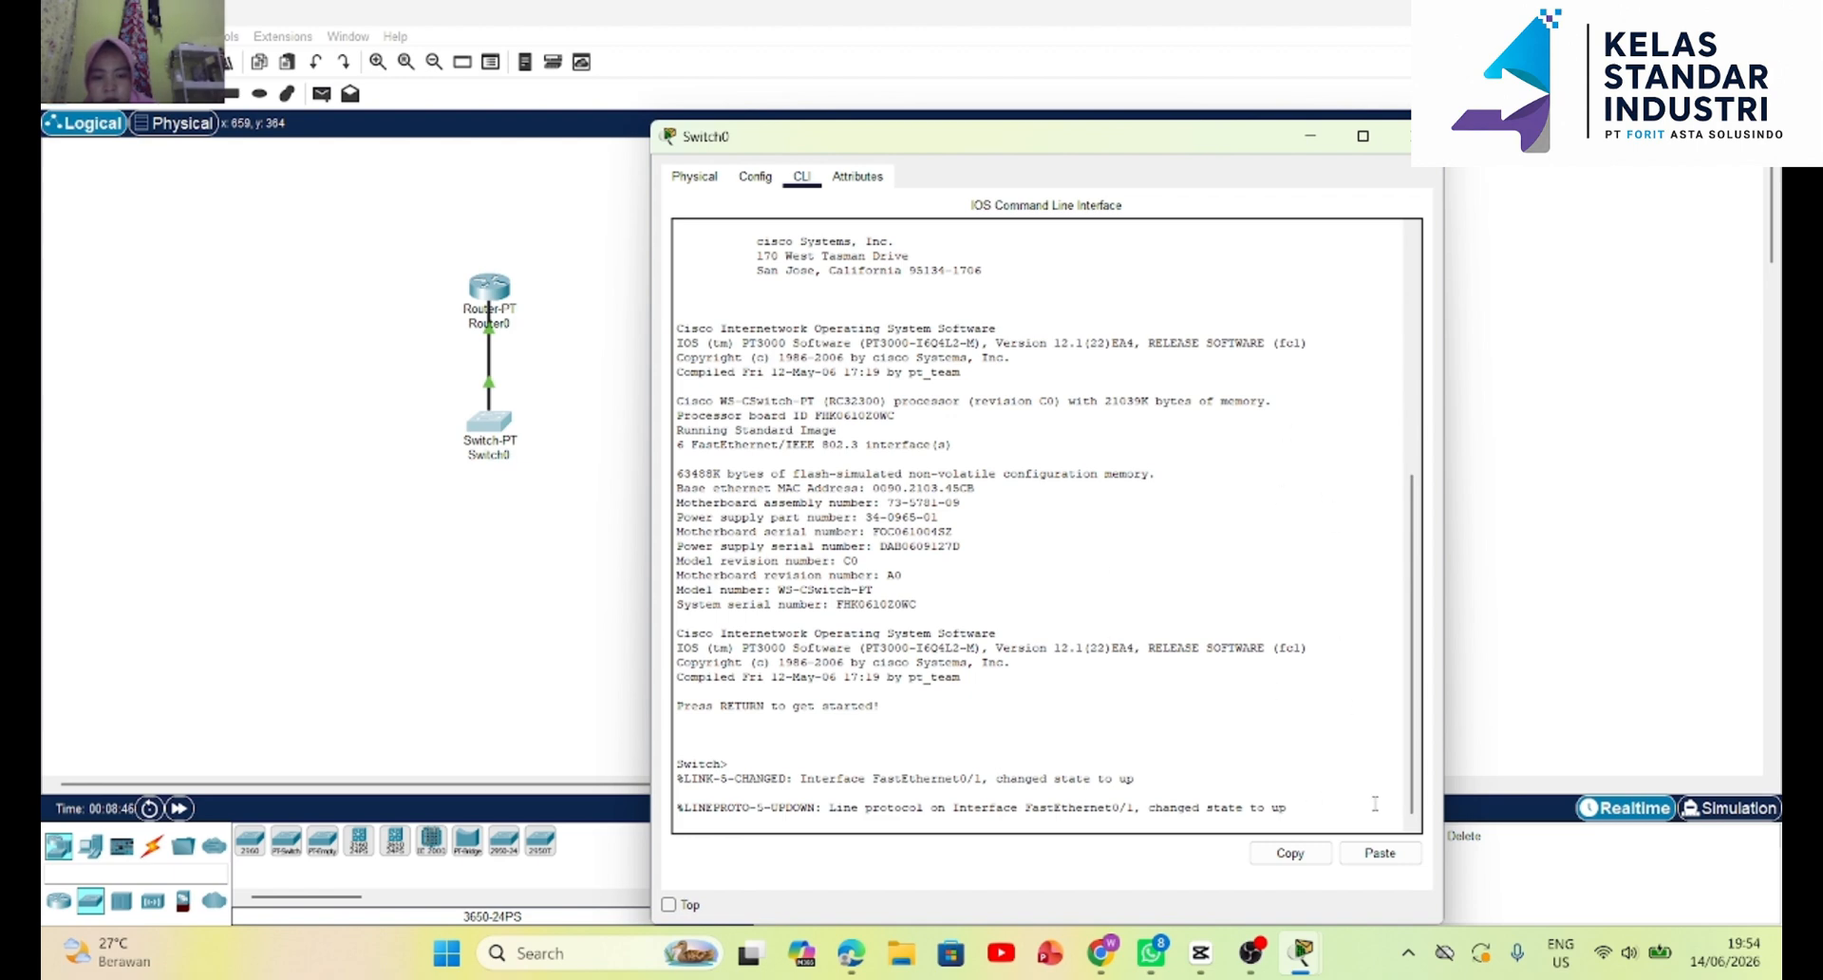
key(Return)
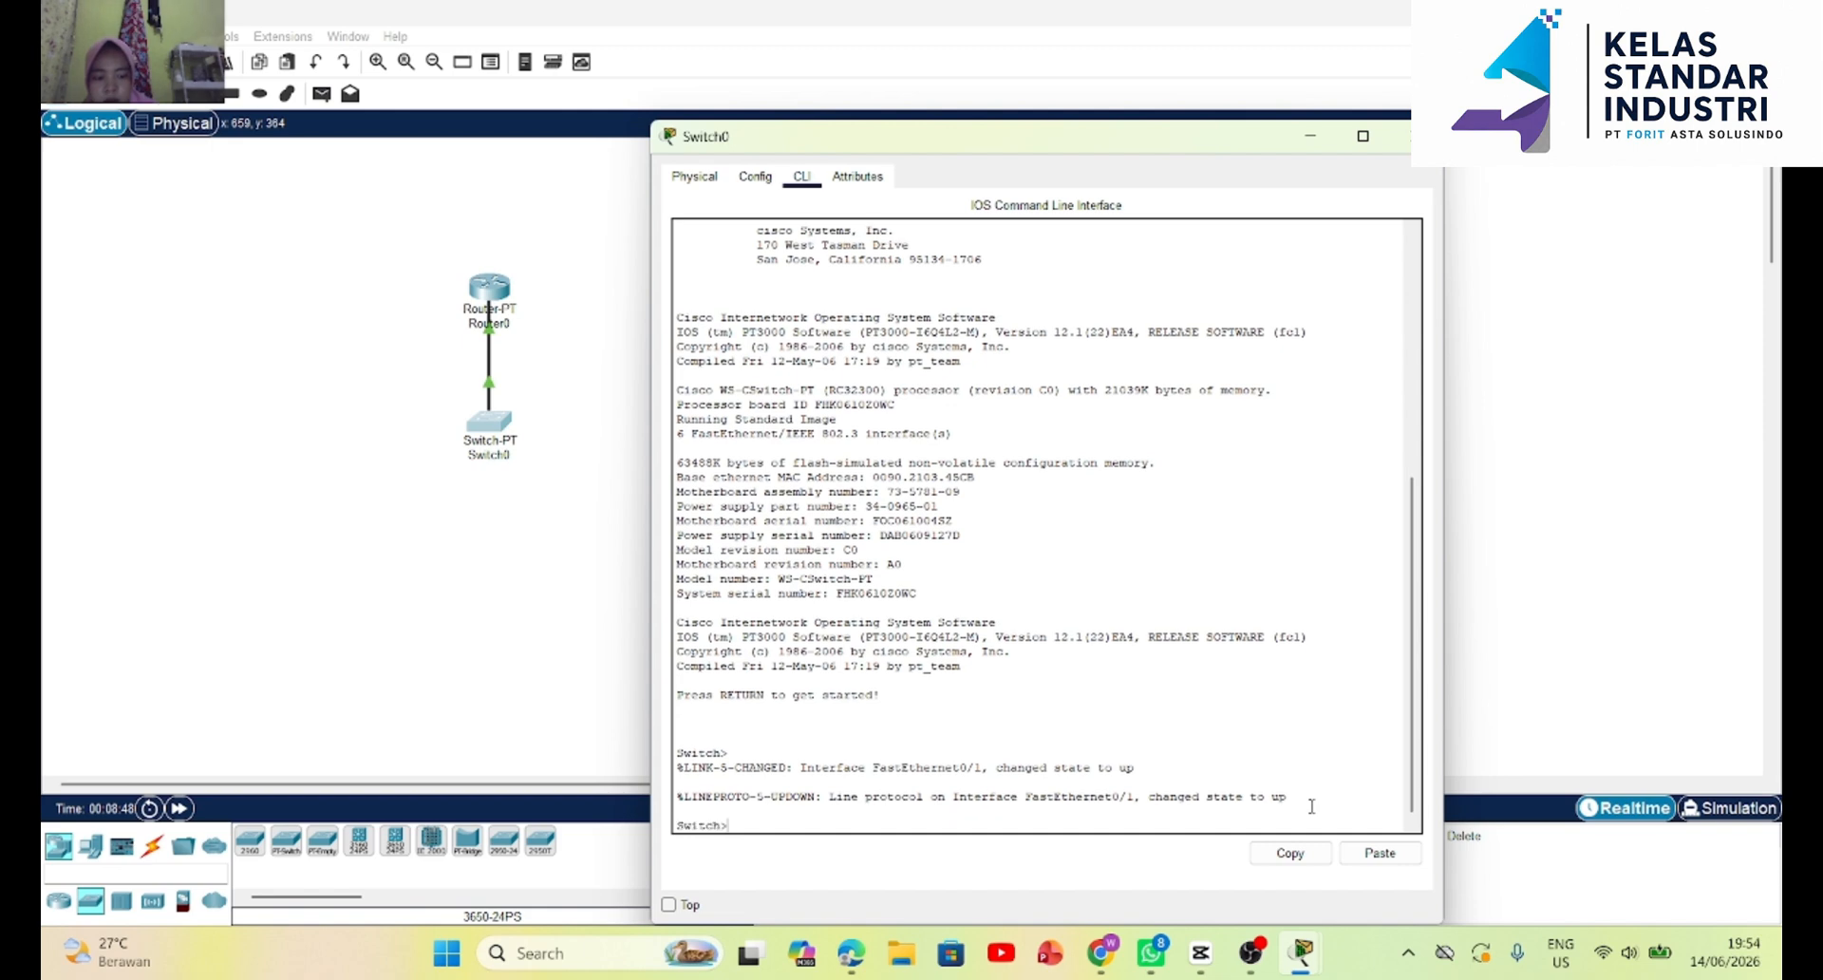
key(Return)
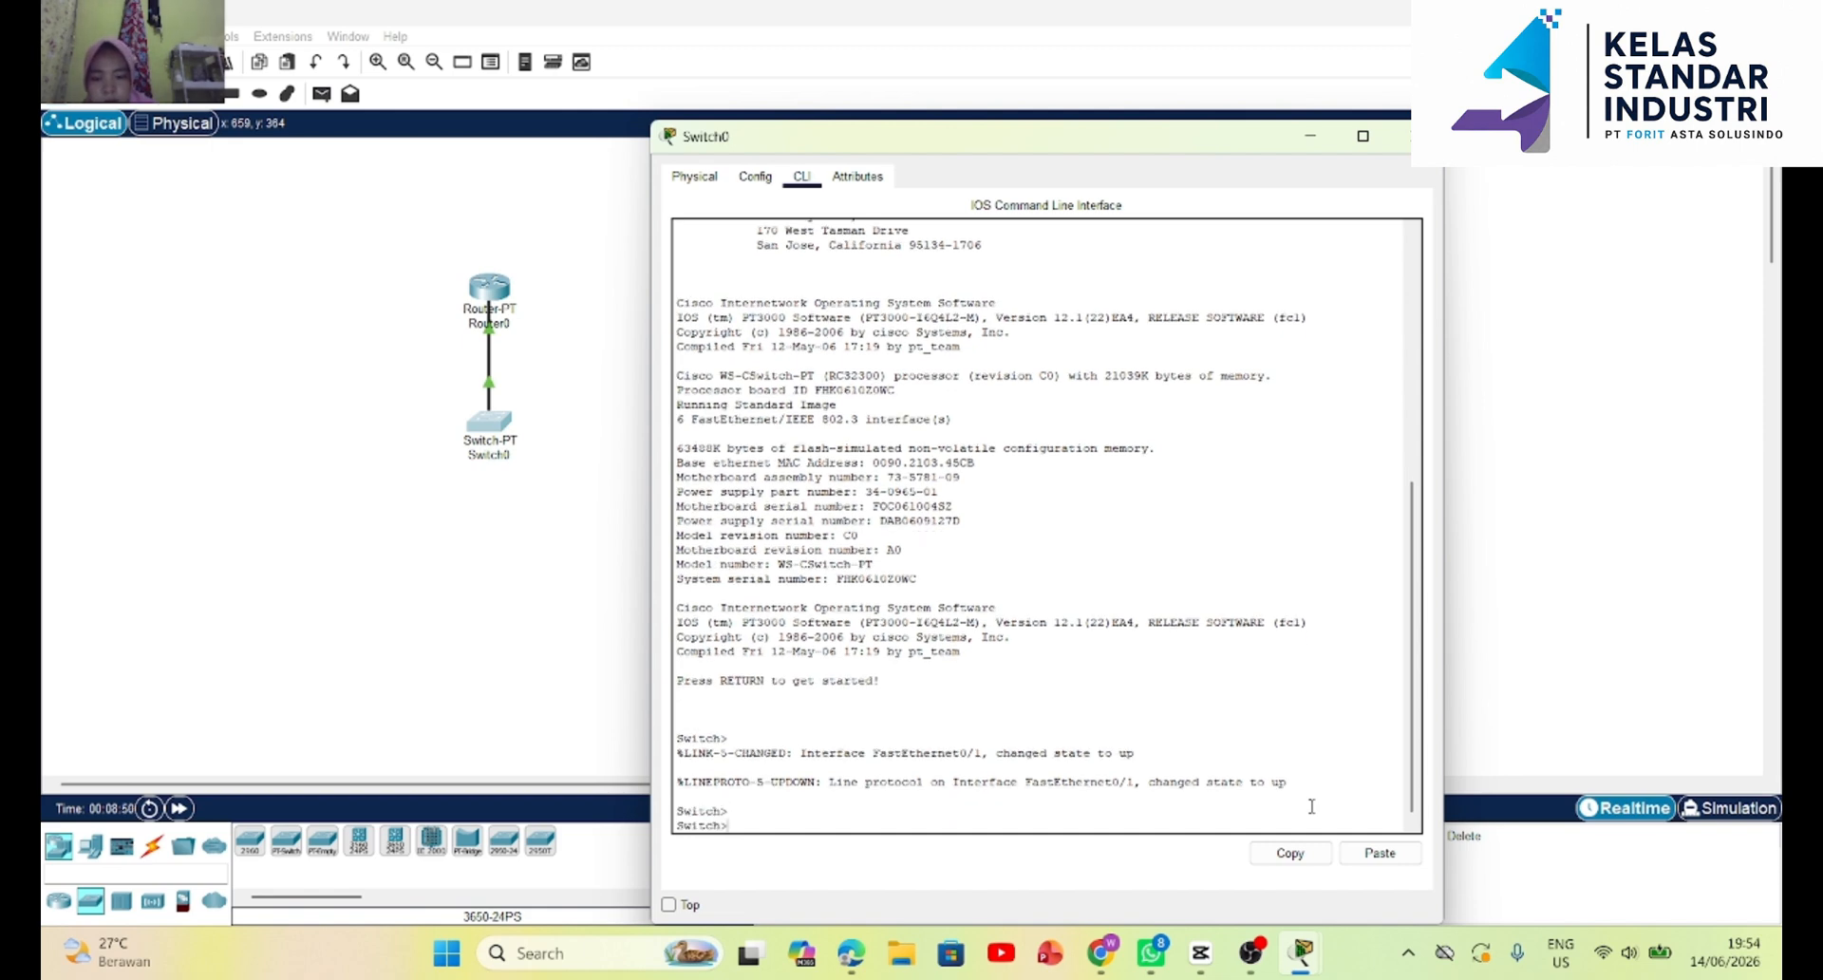
text(e)
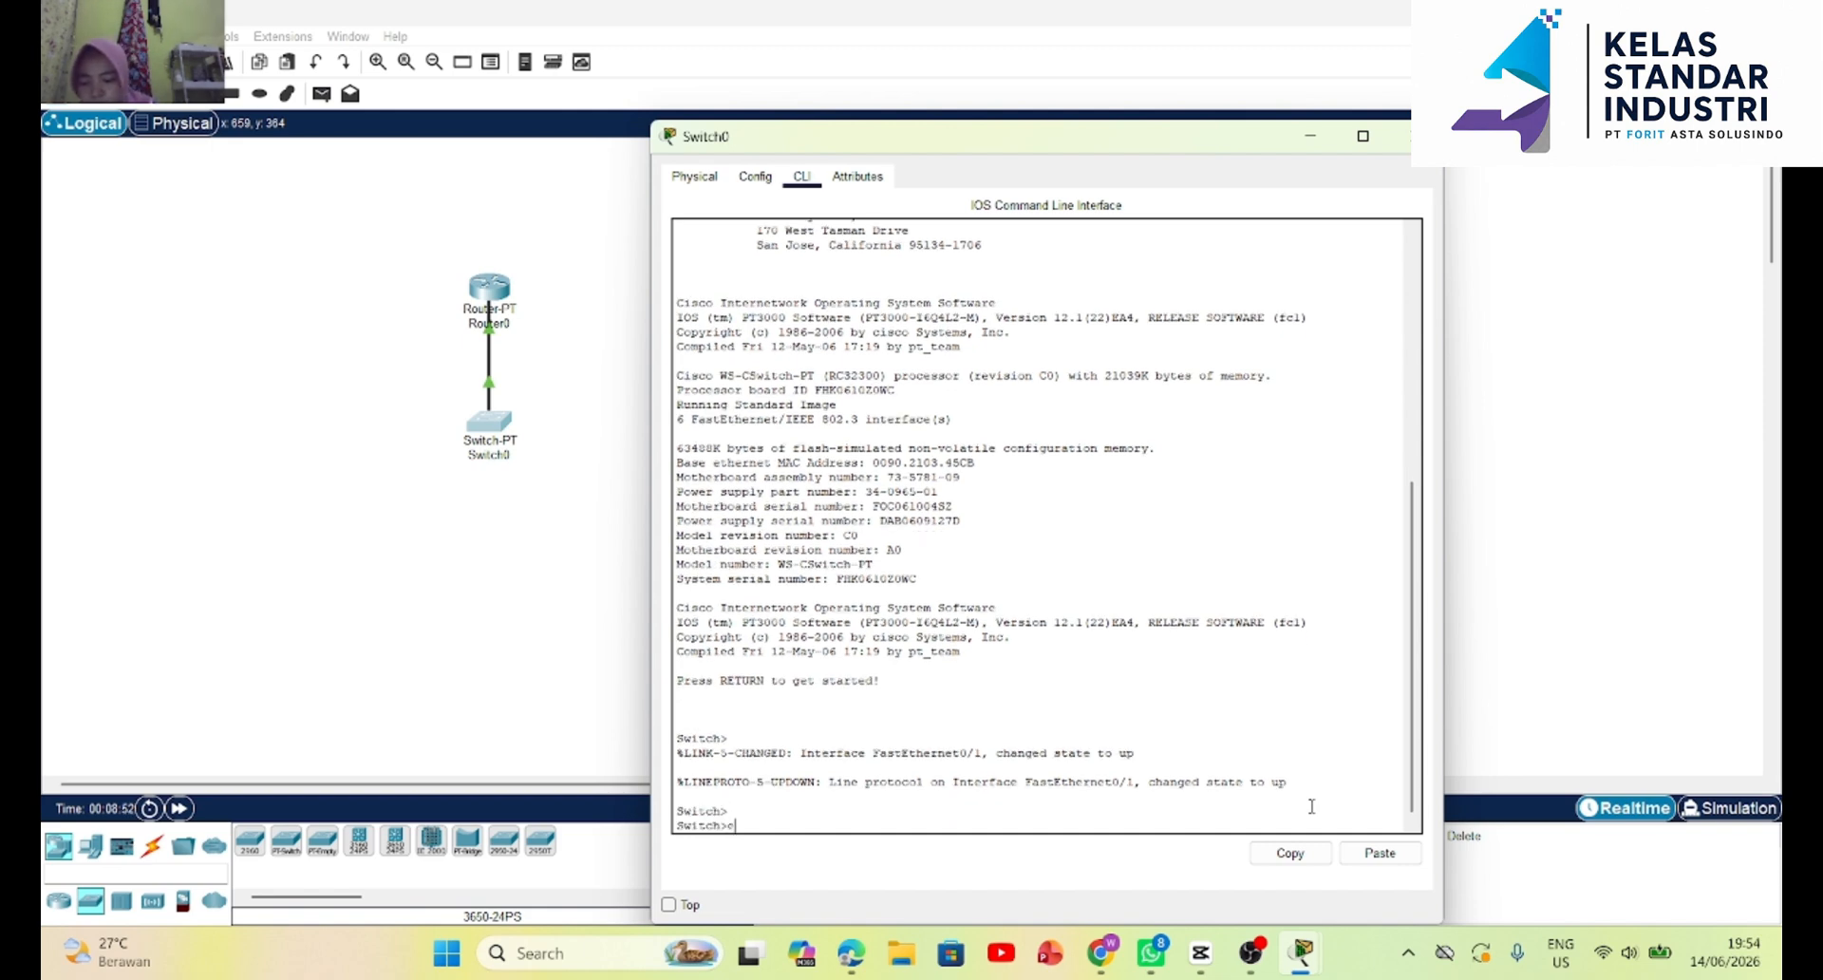
text(n)
key(Return)
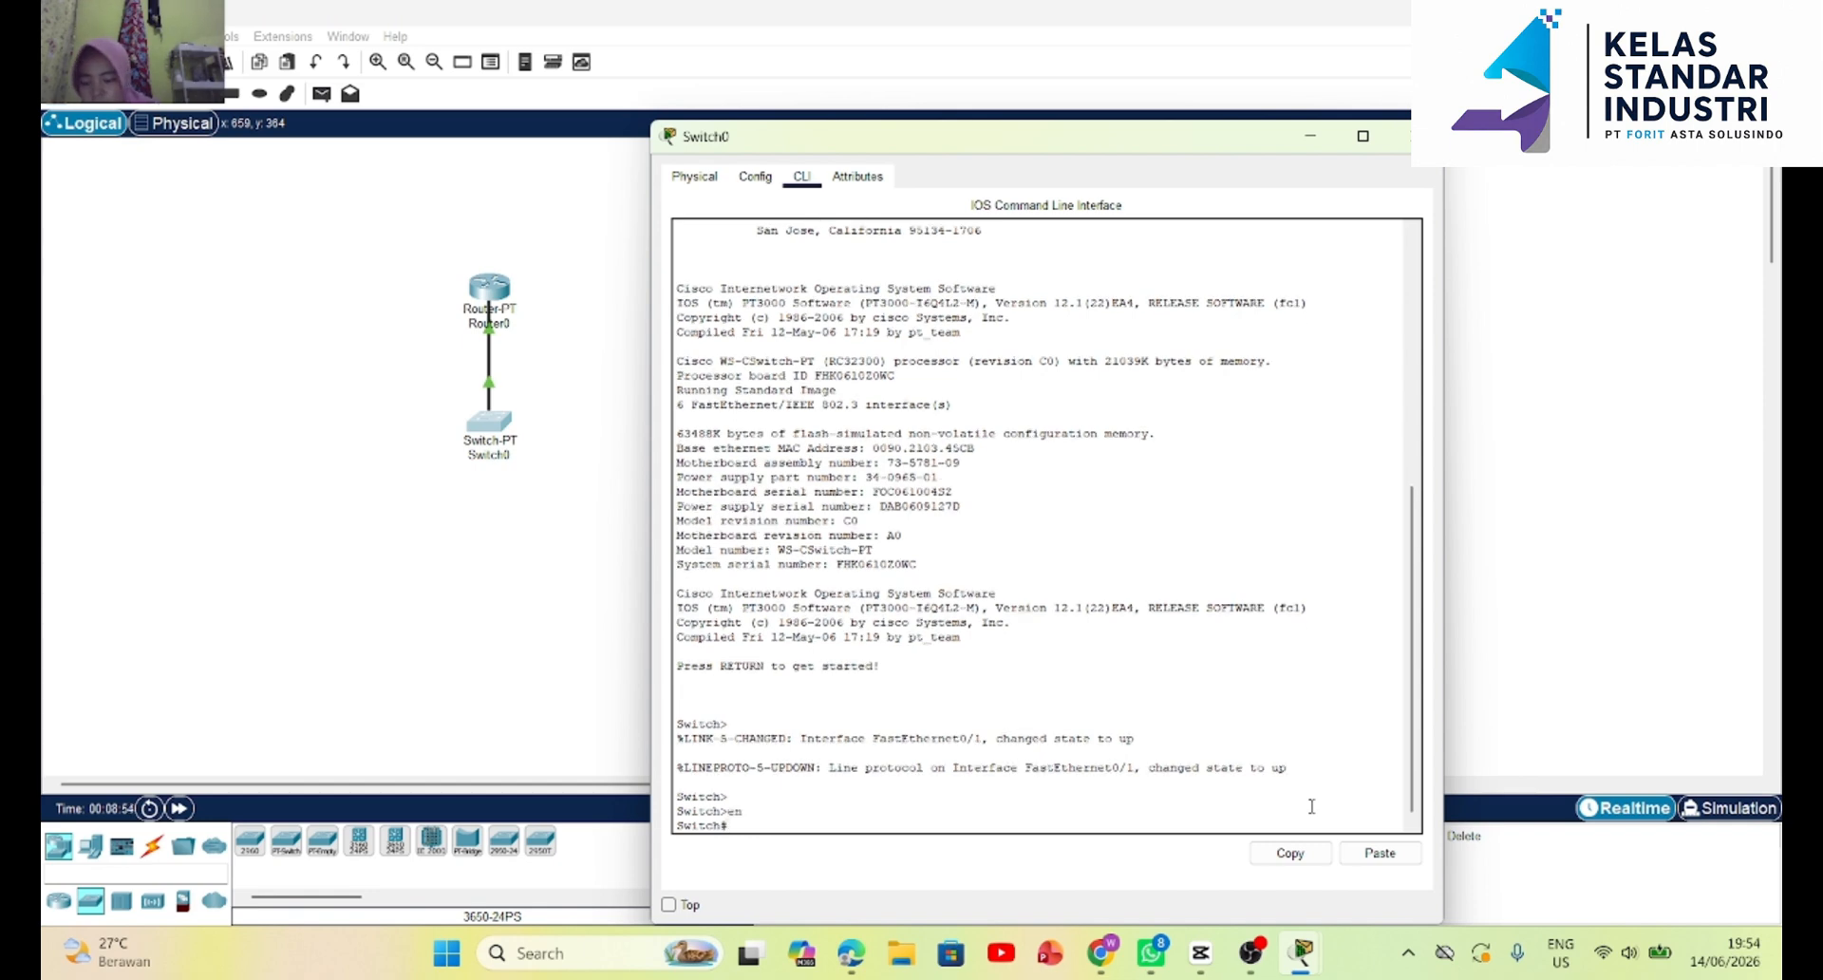
text(con f)
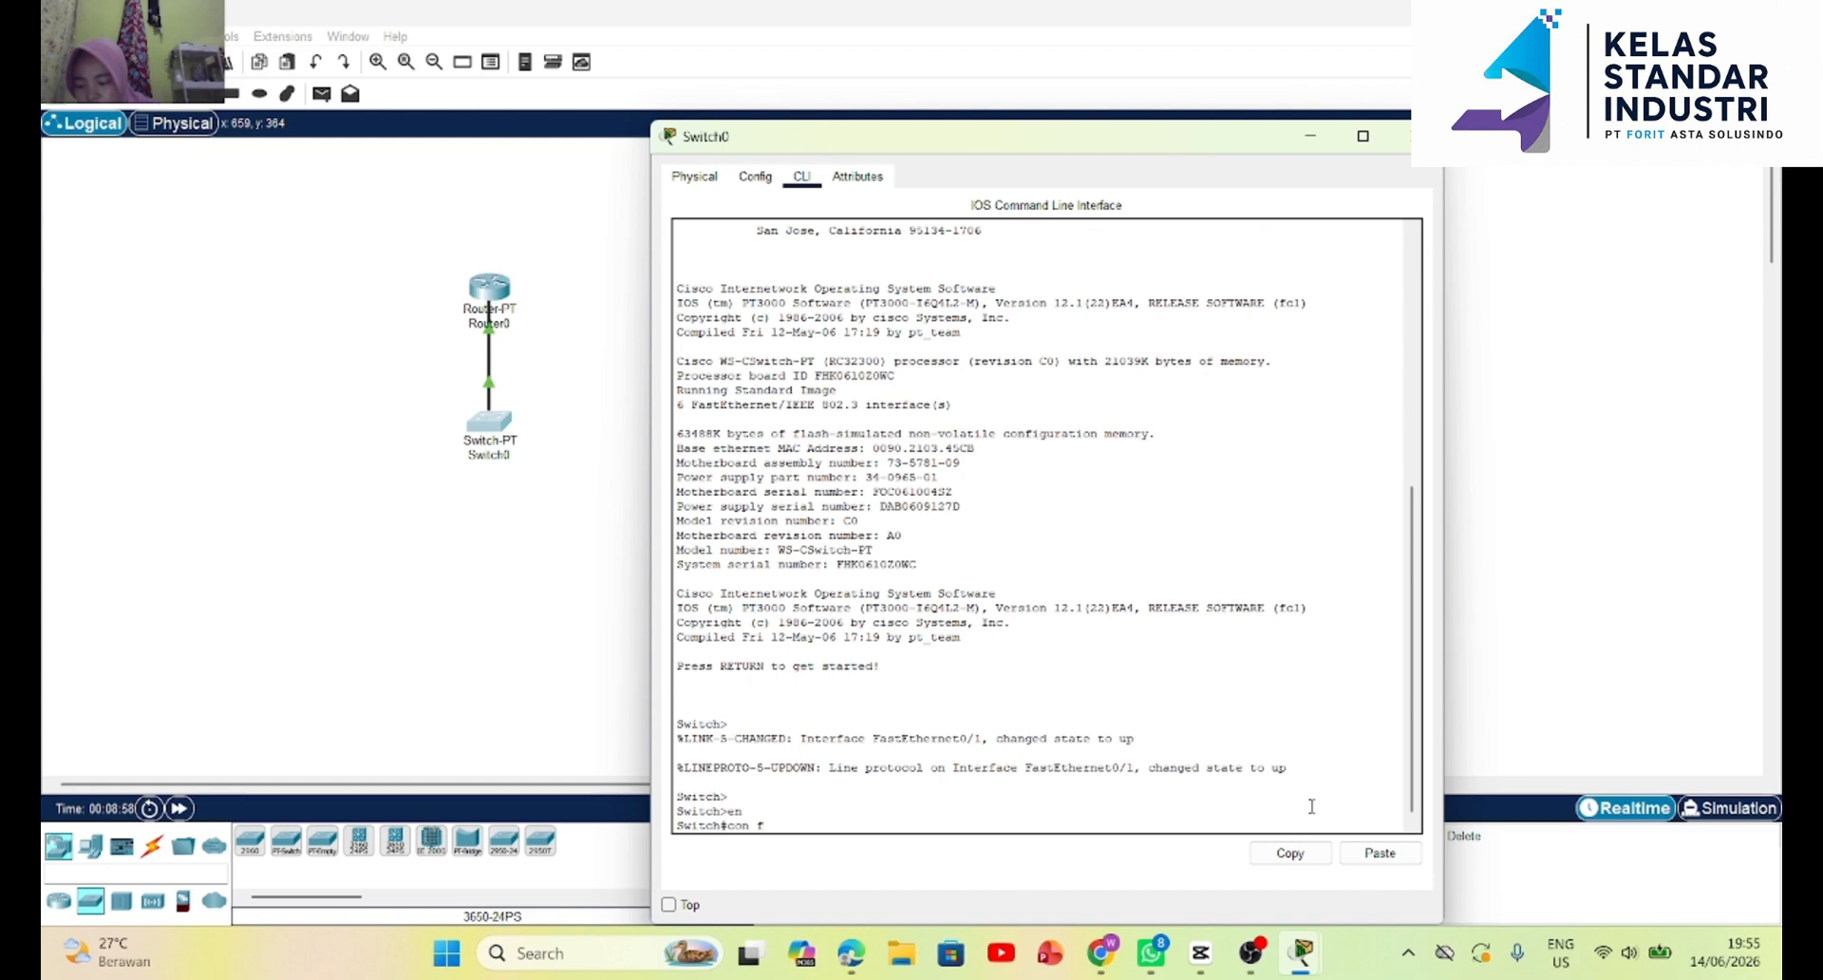
text( t)
key(BackSpace)
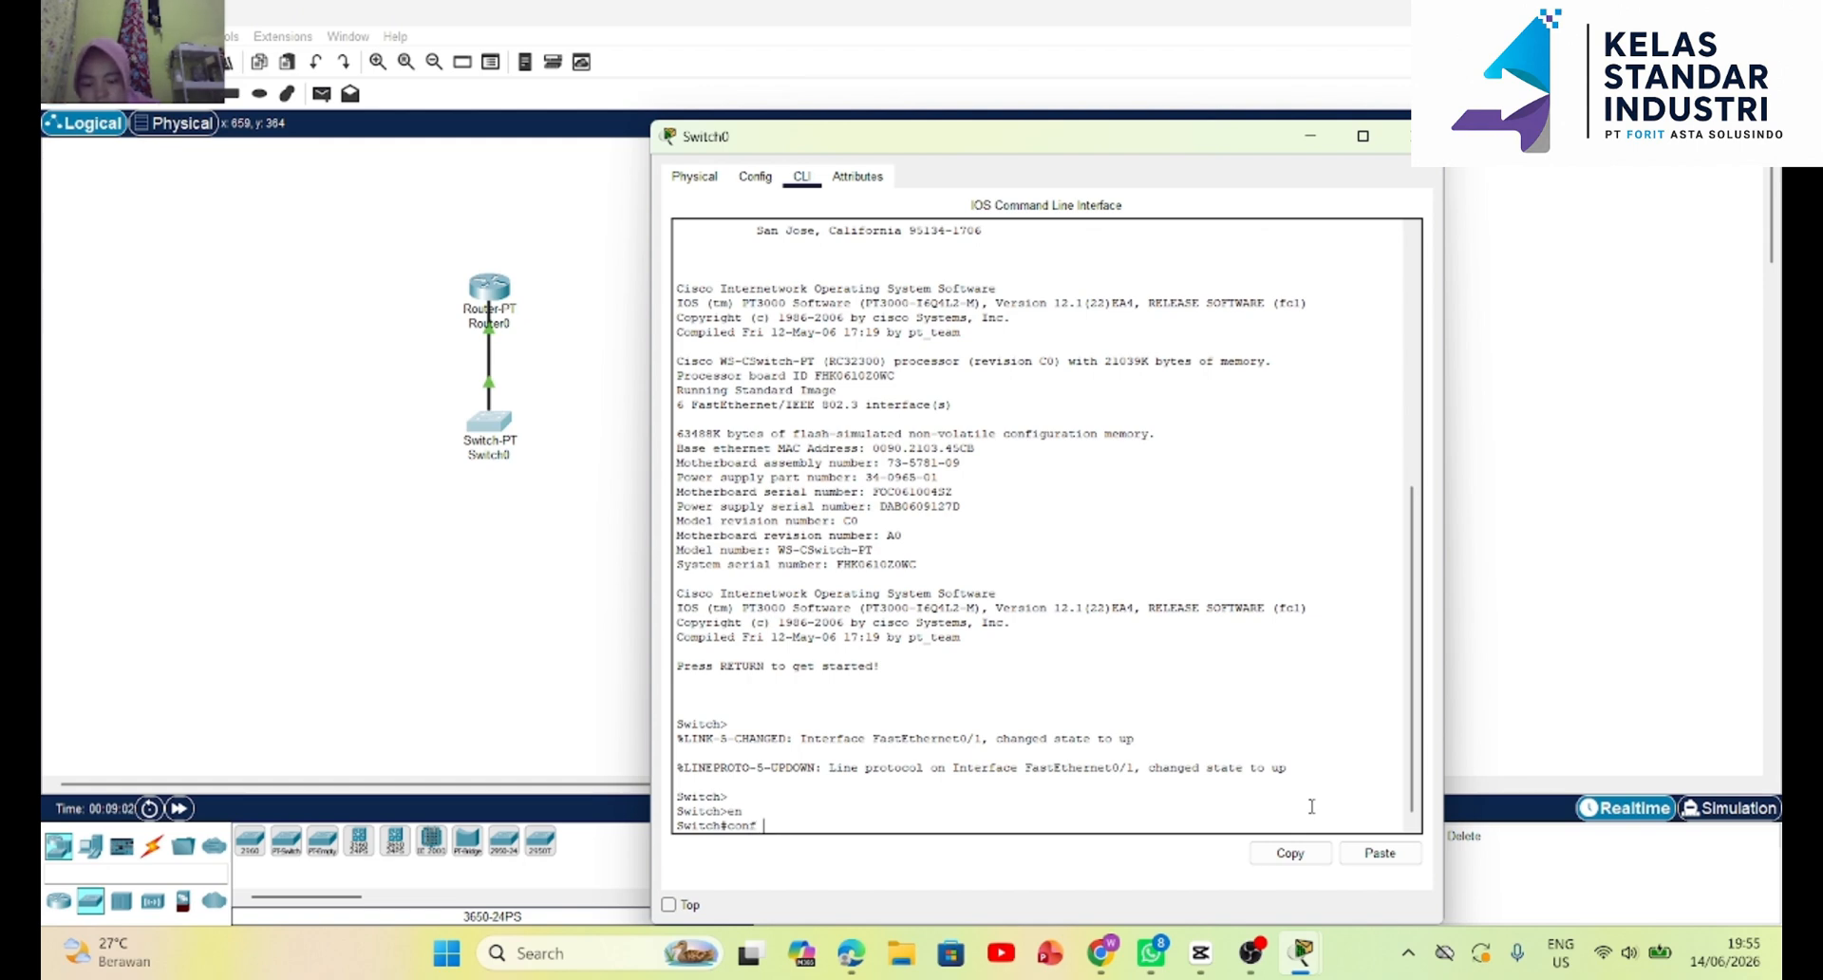
text(t)
key(Return)
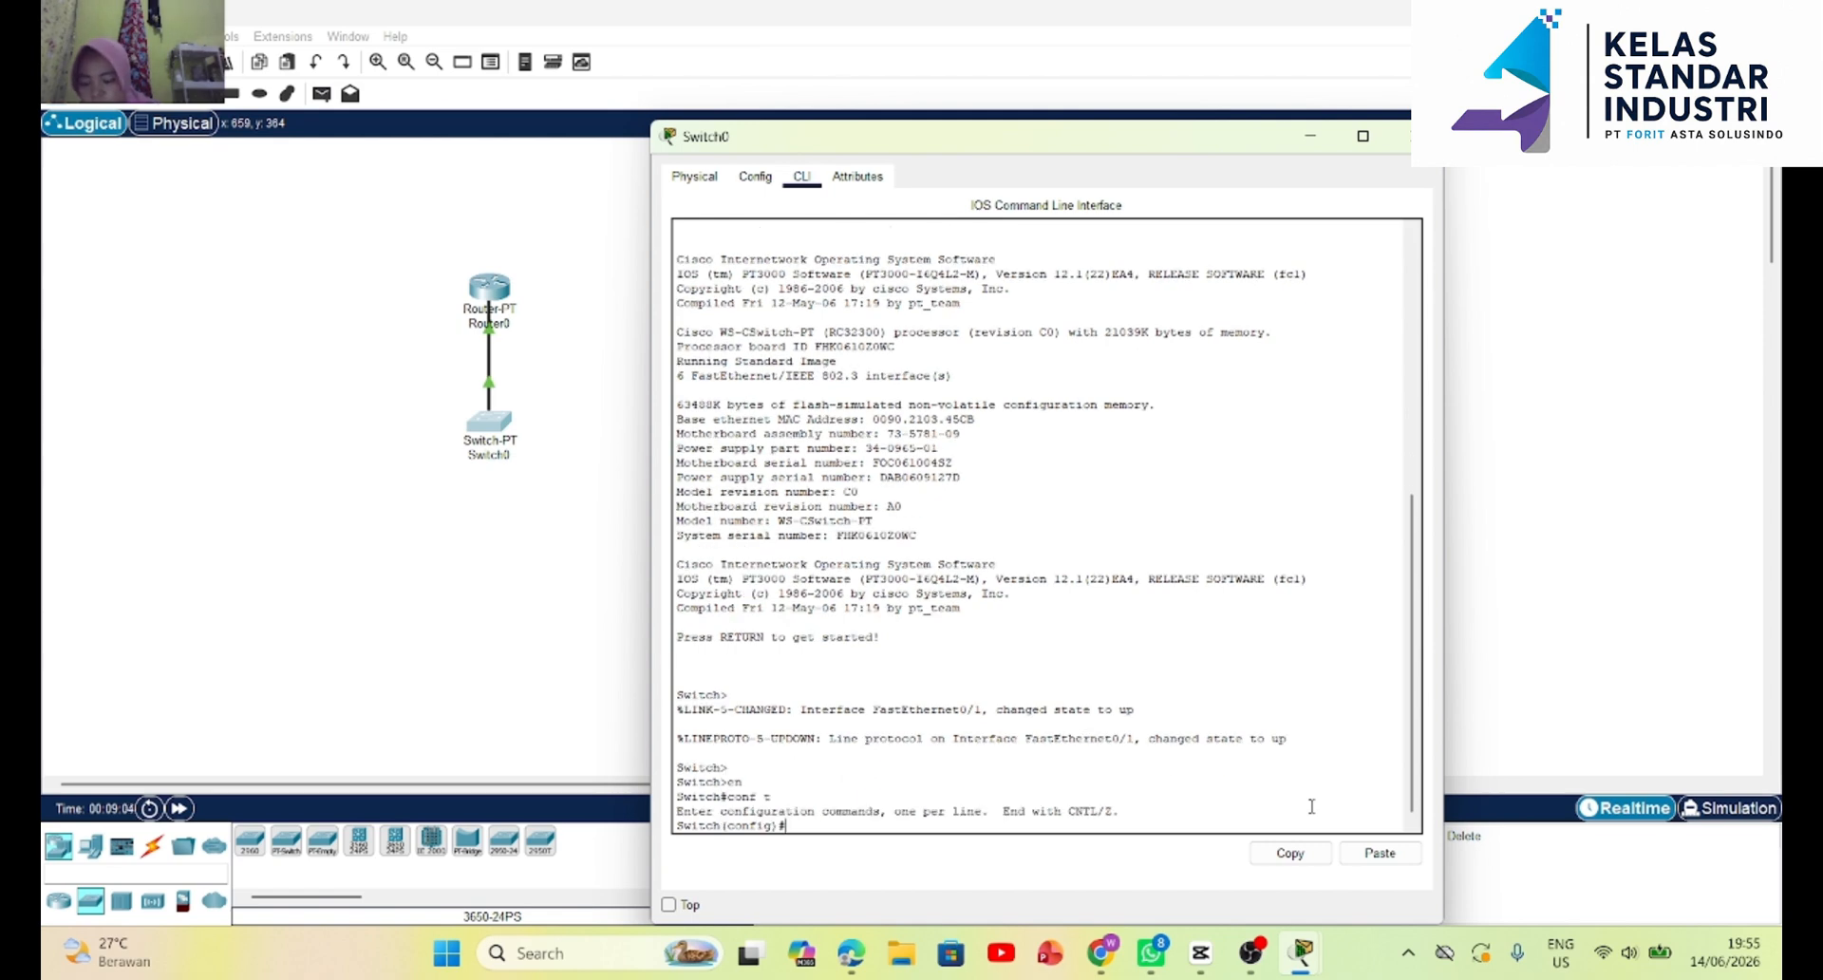
Create VLAN 10 on Switch0 and close its device window.
text(vla)
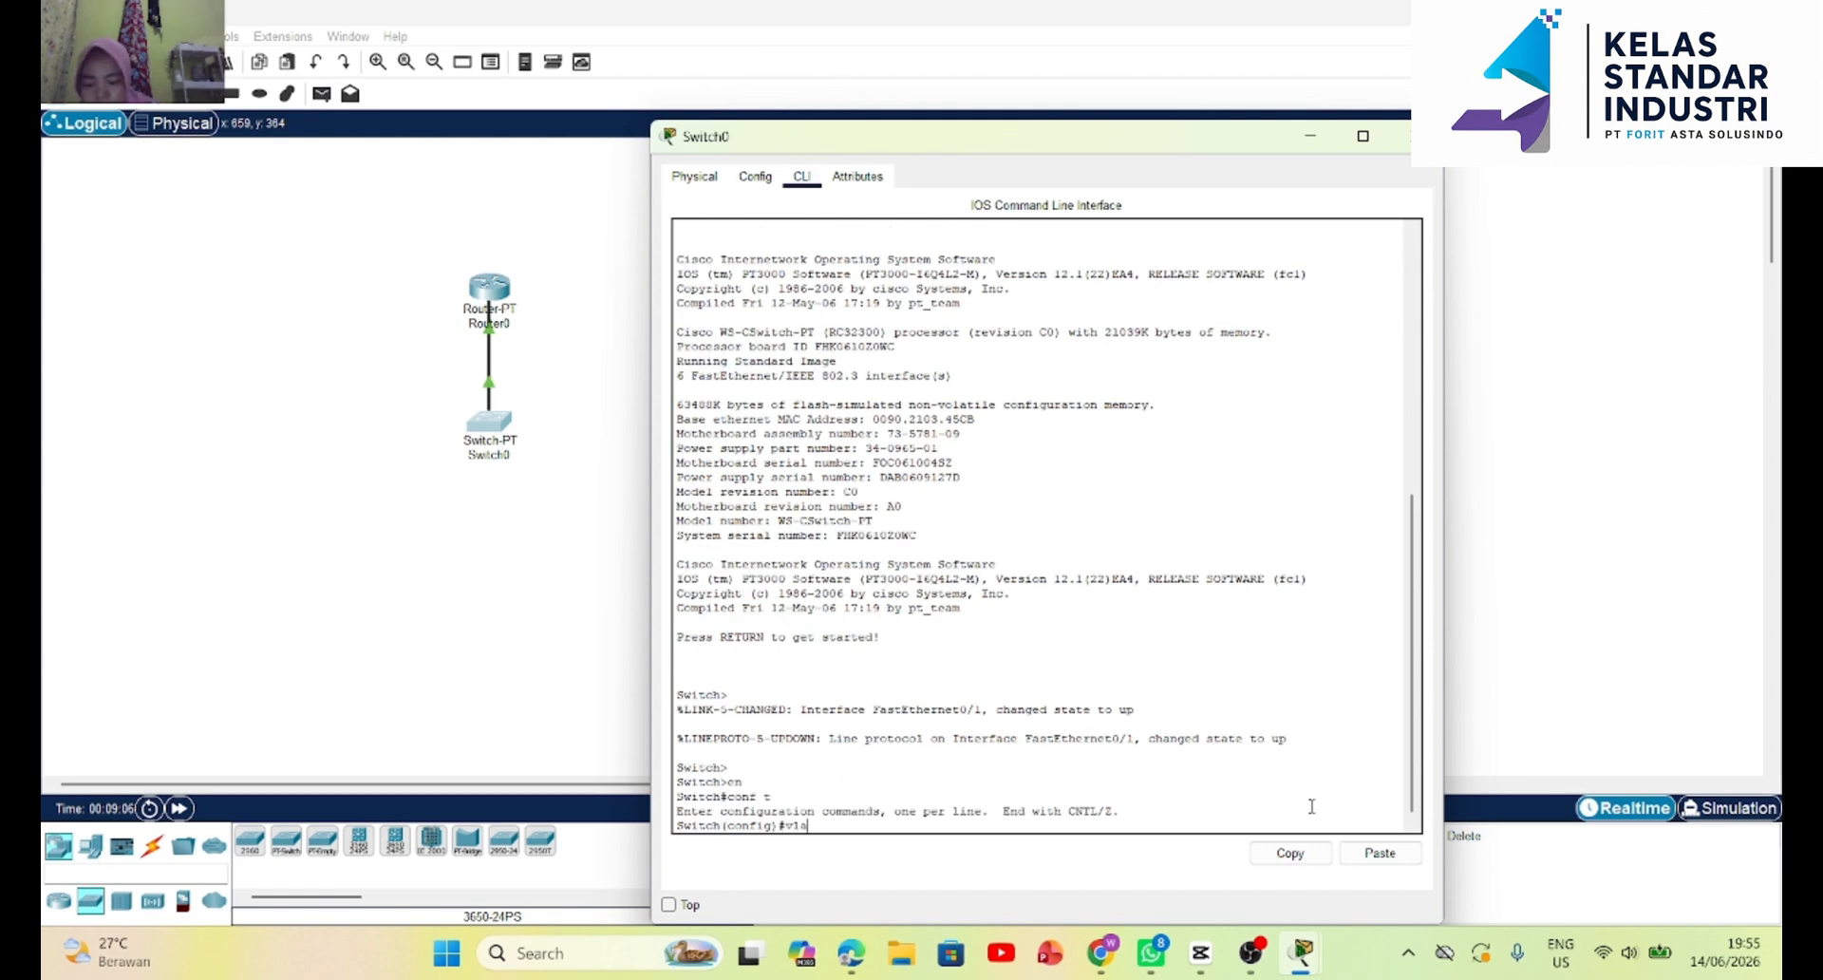
text(n 10)
key(Return)
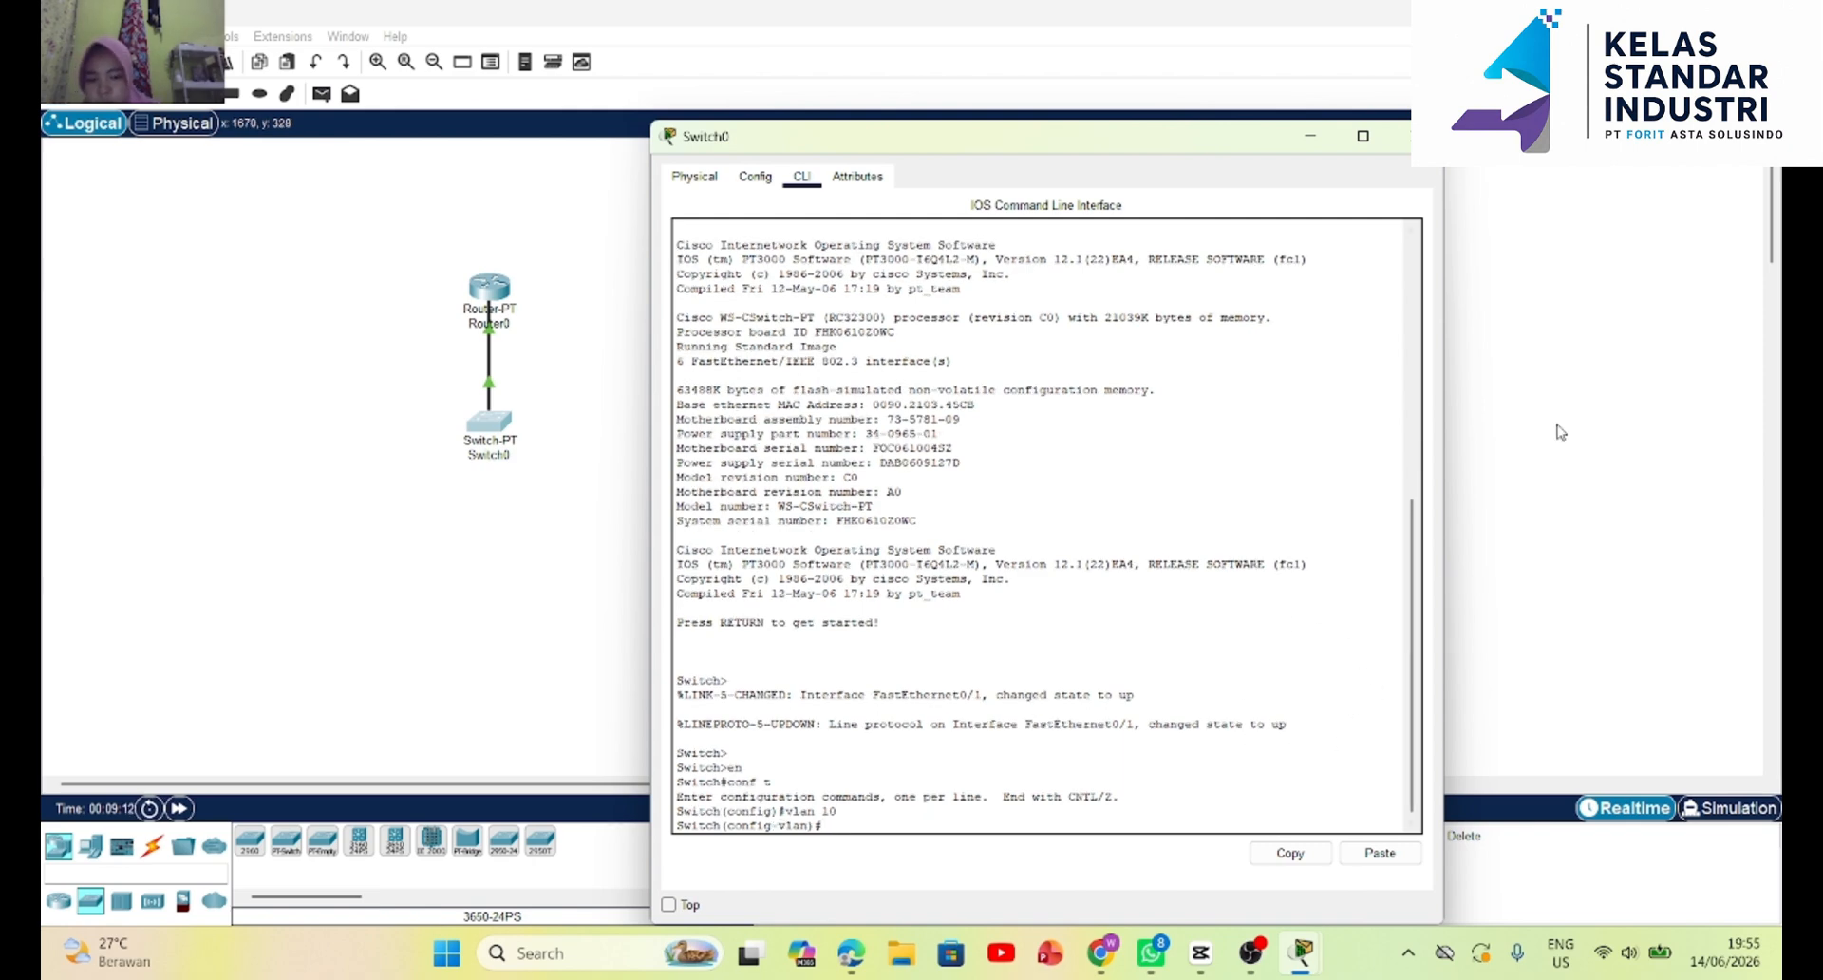
click(1401, 135)
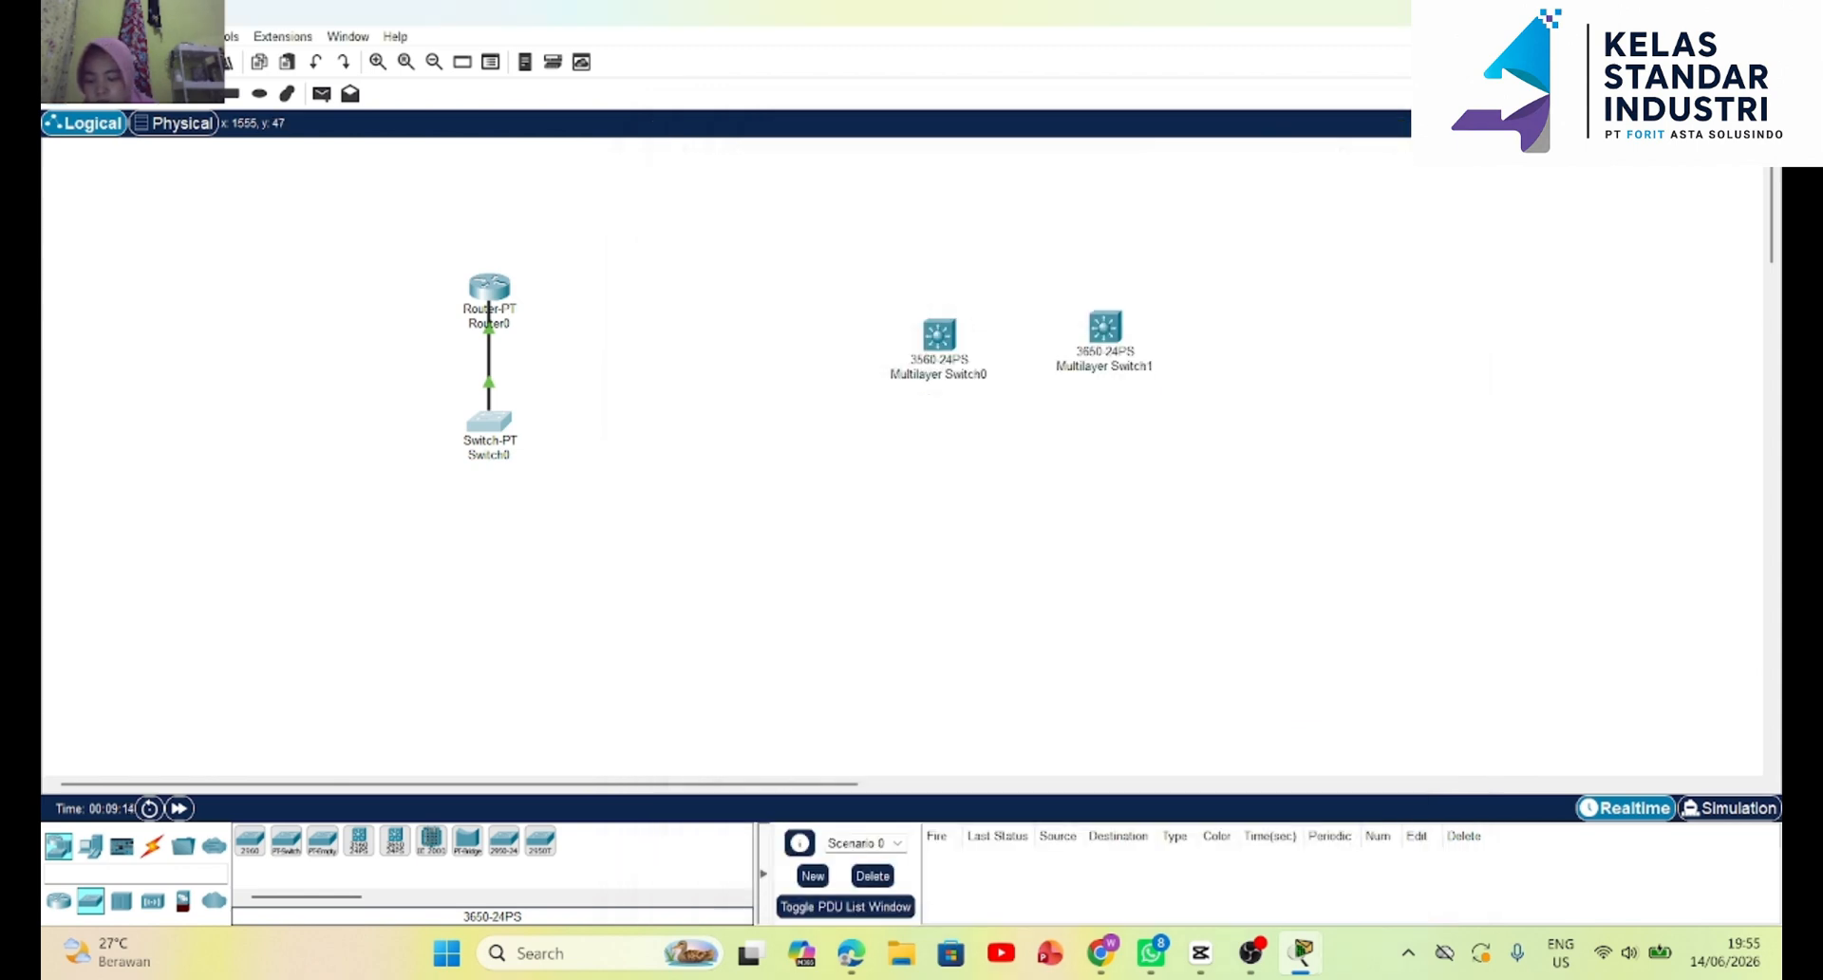
Reopen Router0's command line and try the abbreviated command enc in subinterface configuration mode.
click(486, 287)
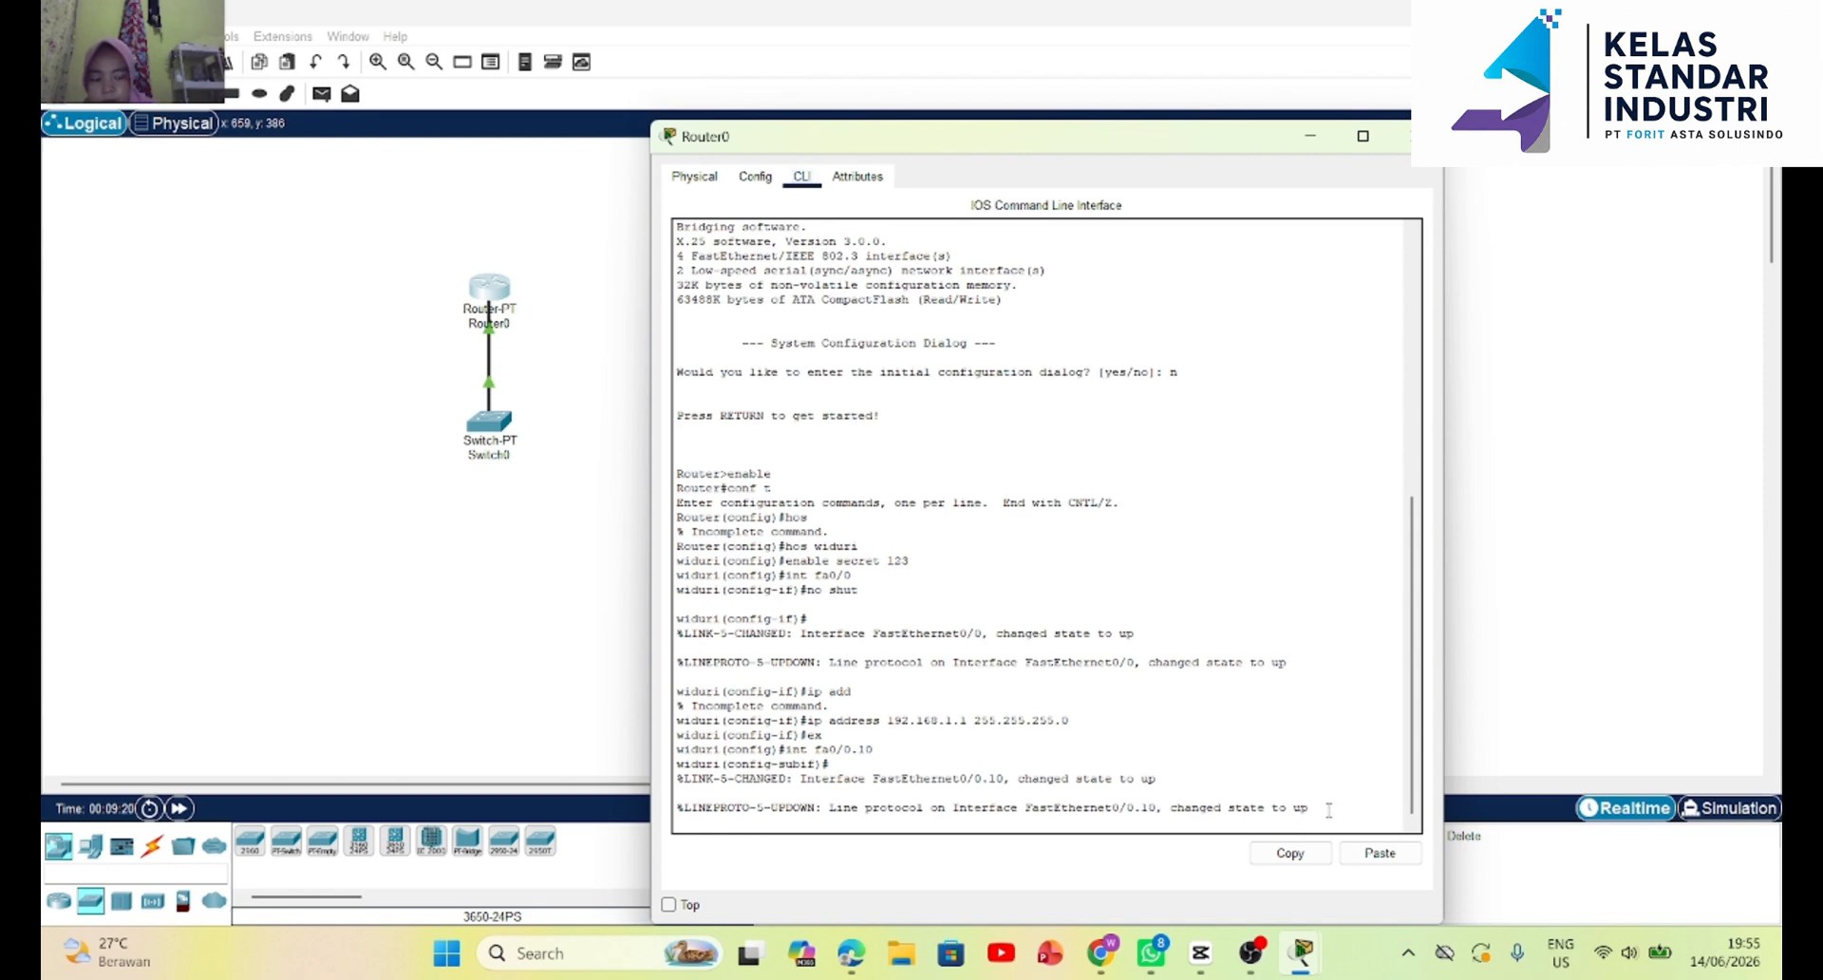
key(Return)
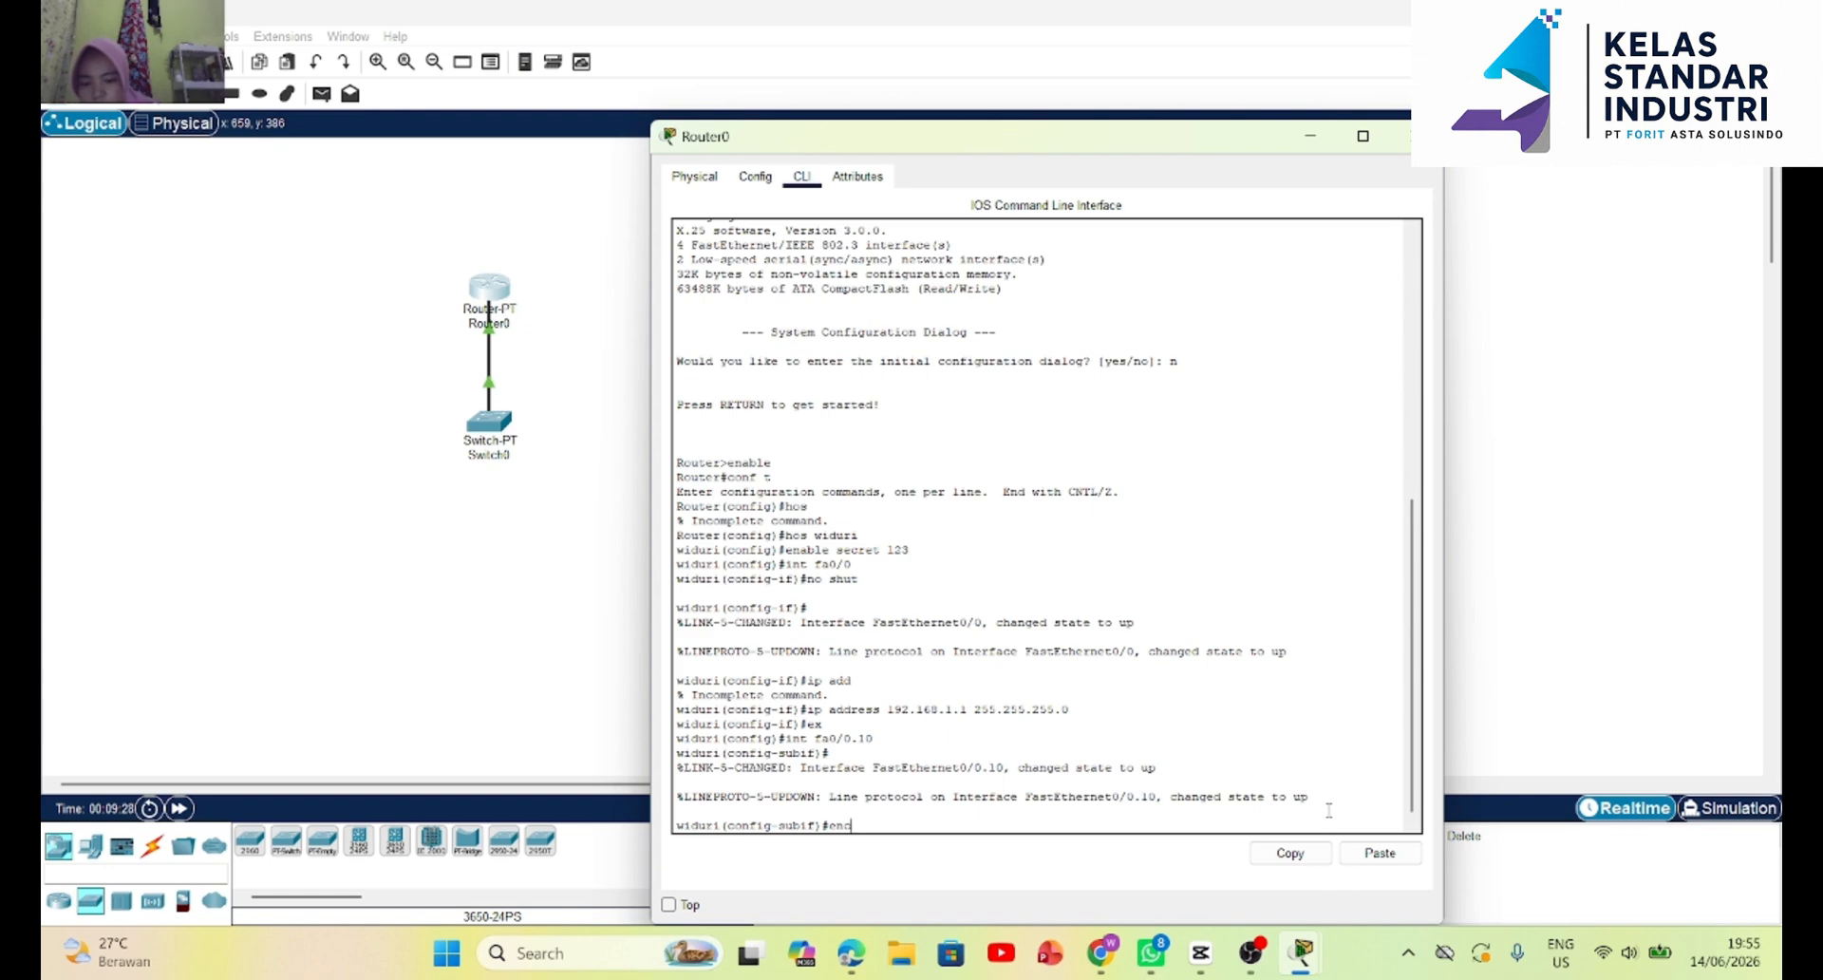
text(enc)
key(Return)
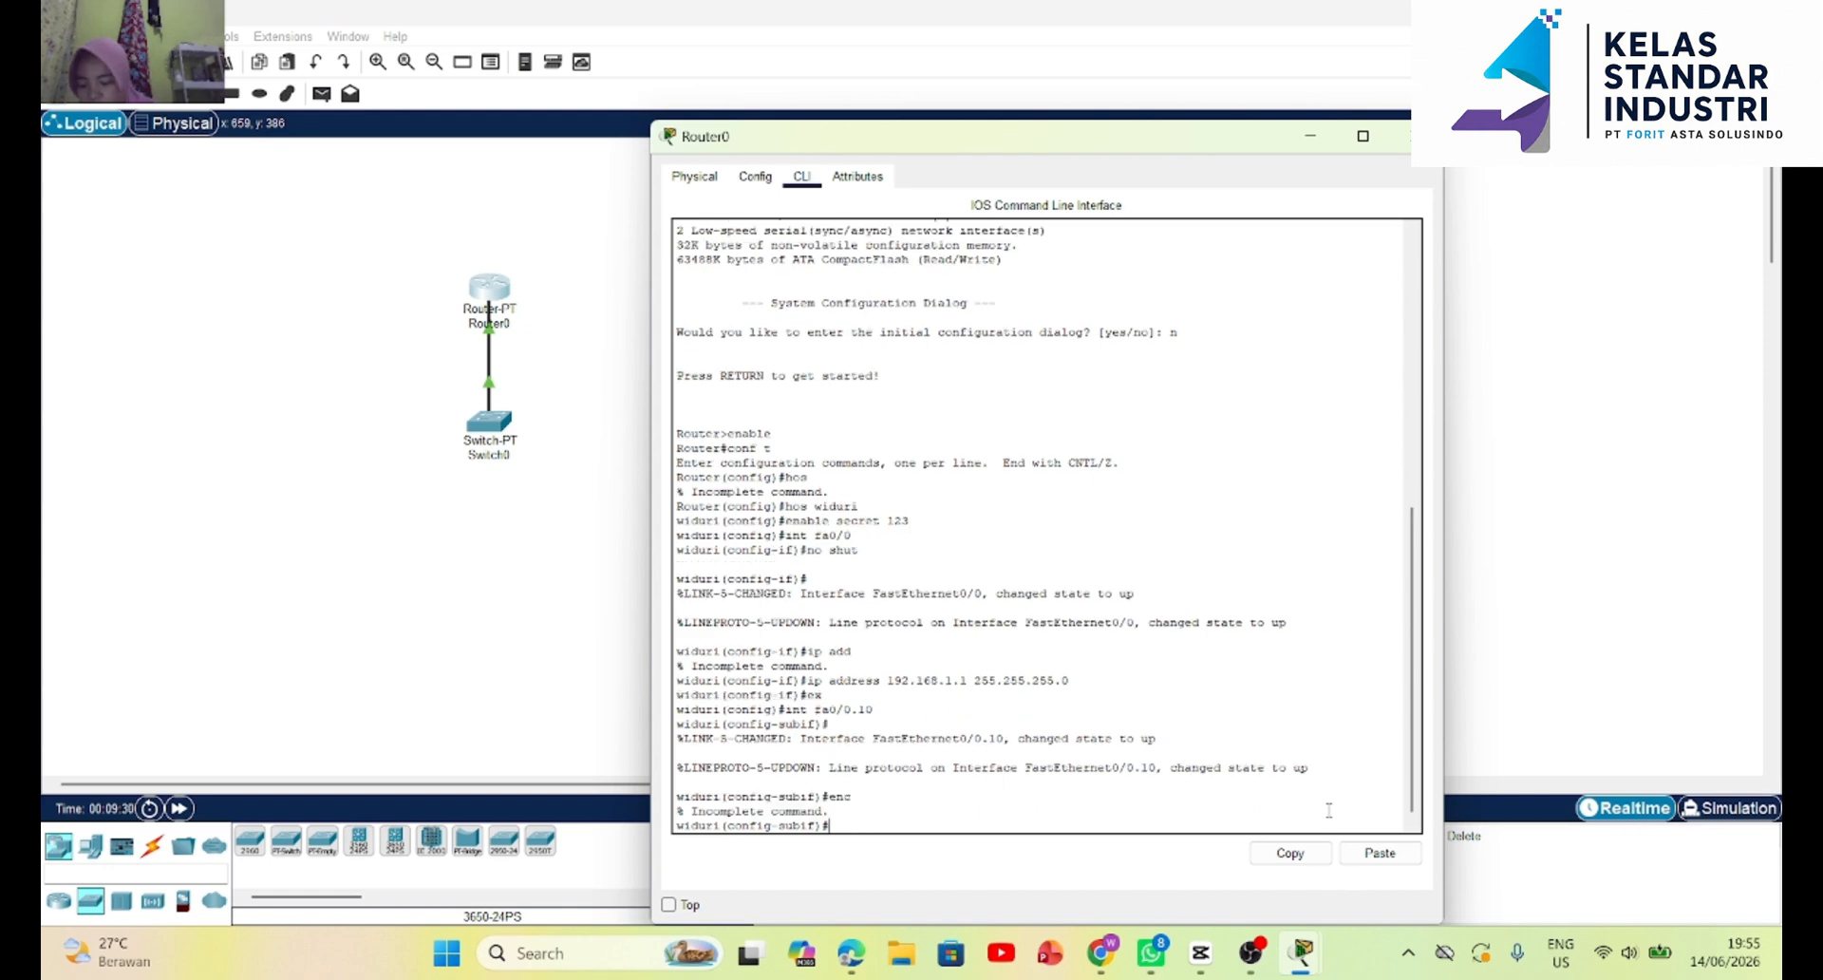
Set the encapsulation of subinterface fa0/0.10 to dot1Q with VLAN 10 using the encapsulation dot1Q 10 command.
text(encap)
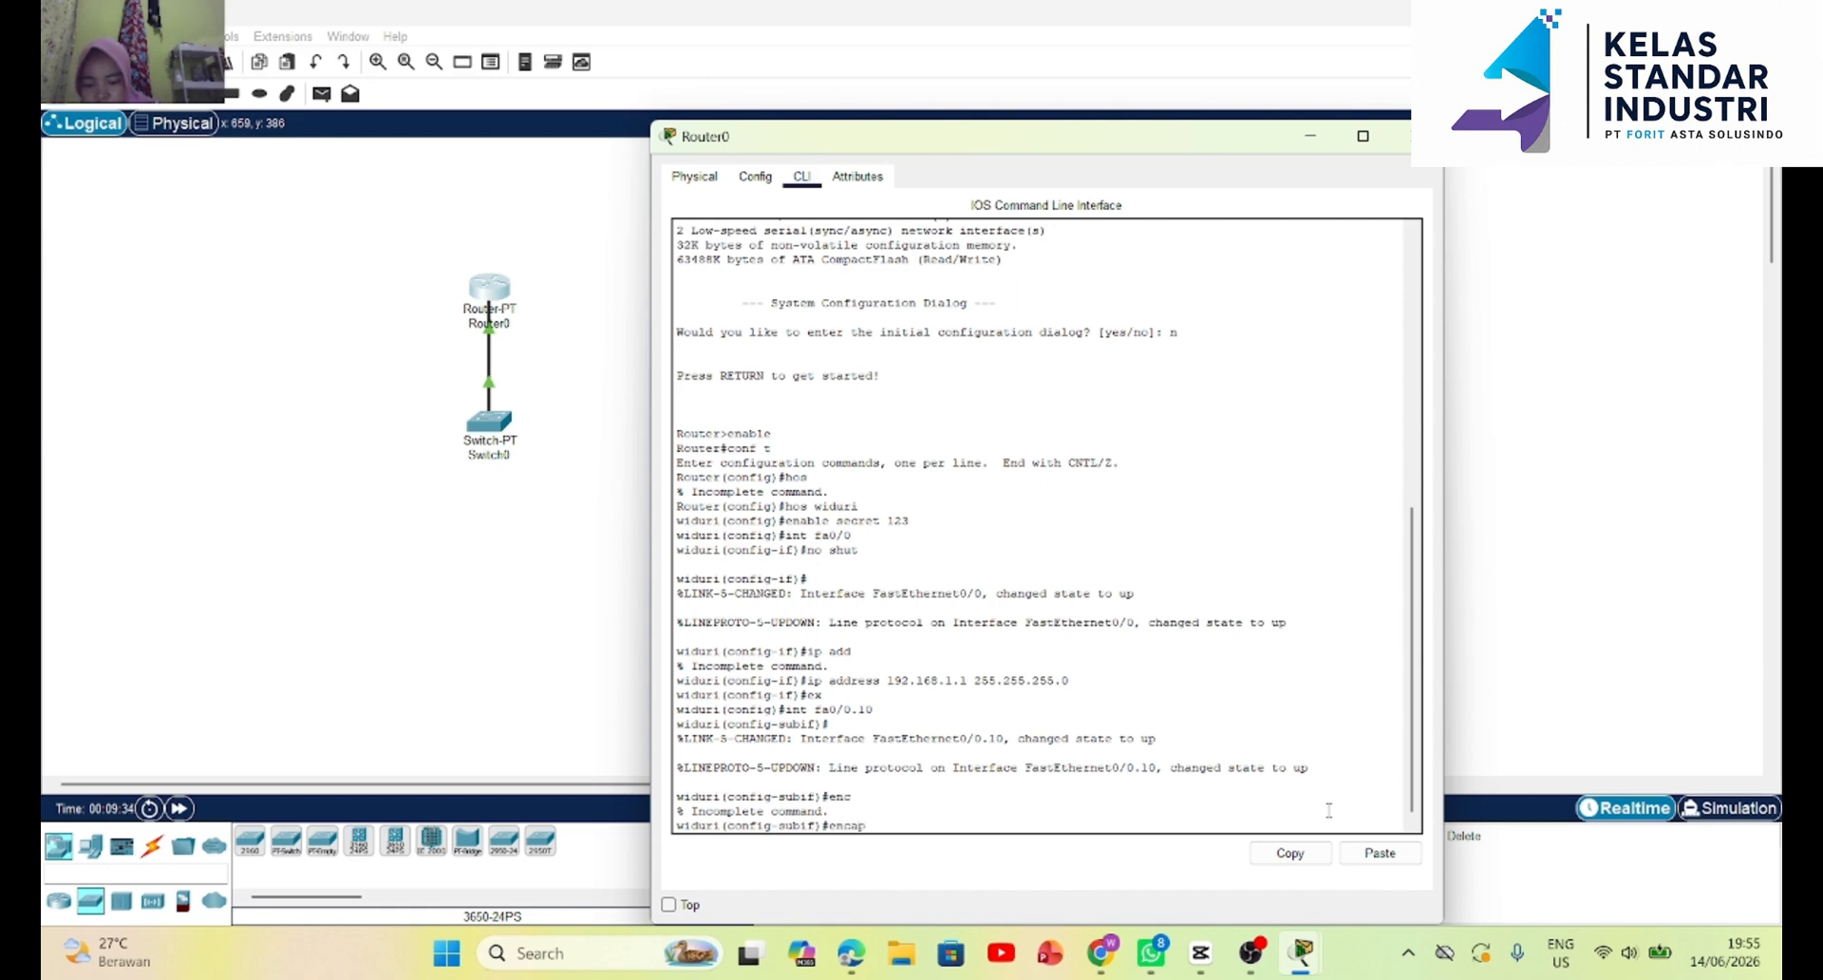
text(sula)
key(BackSpace)
key(BackSpace)
key(BackSpace)
key(BackSpace)
key(Tab)
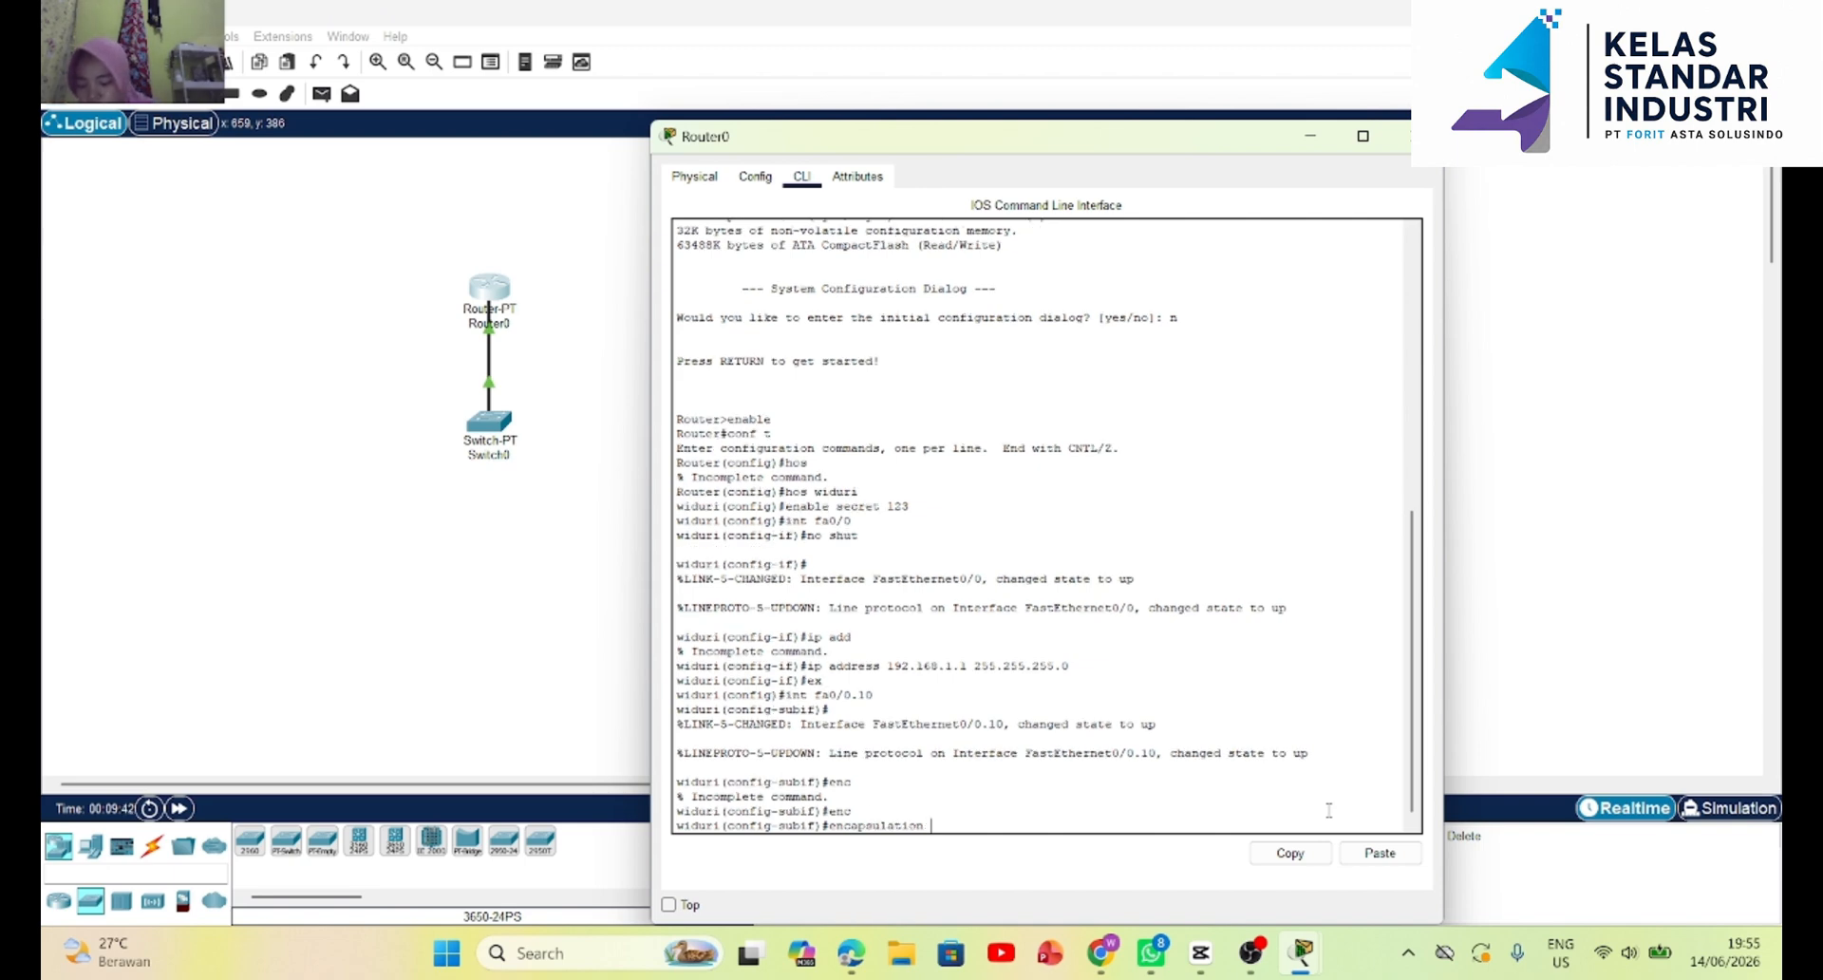
text(dot1)
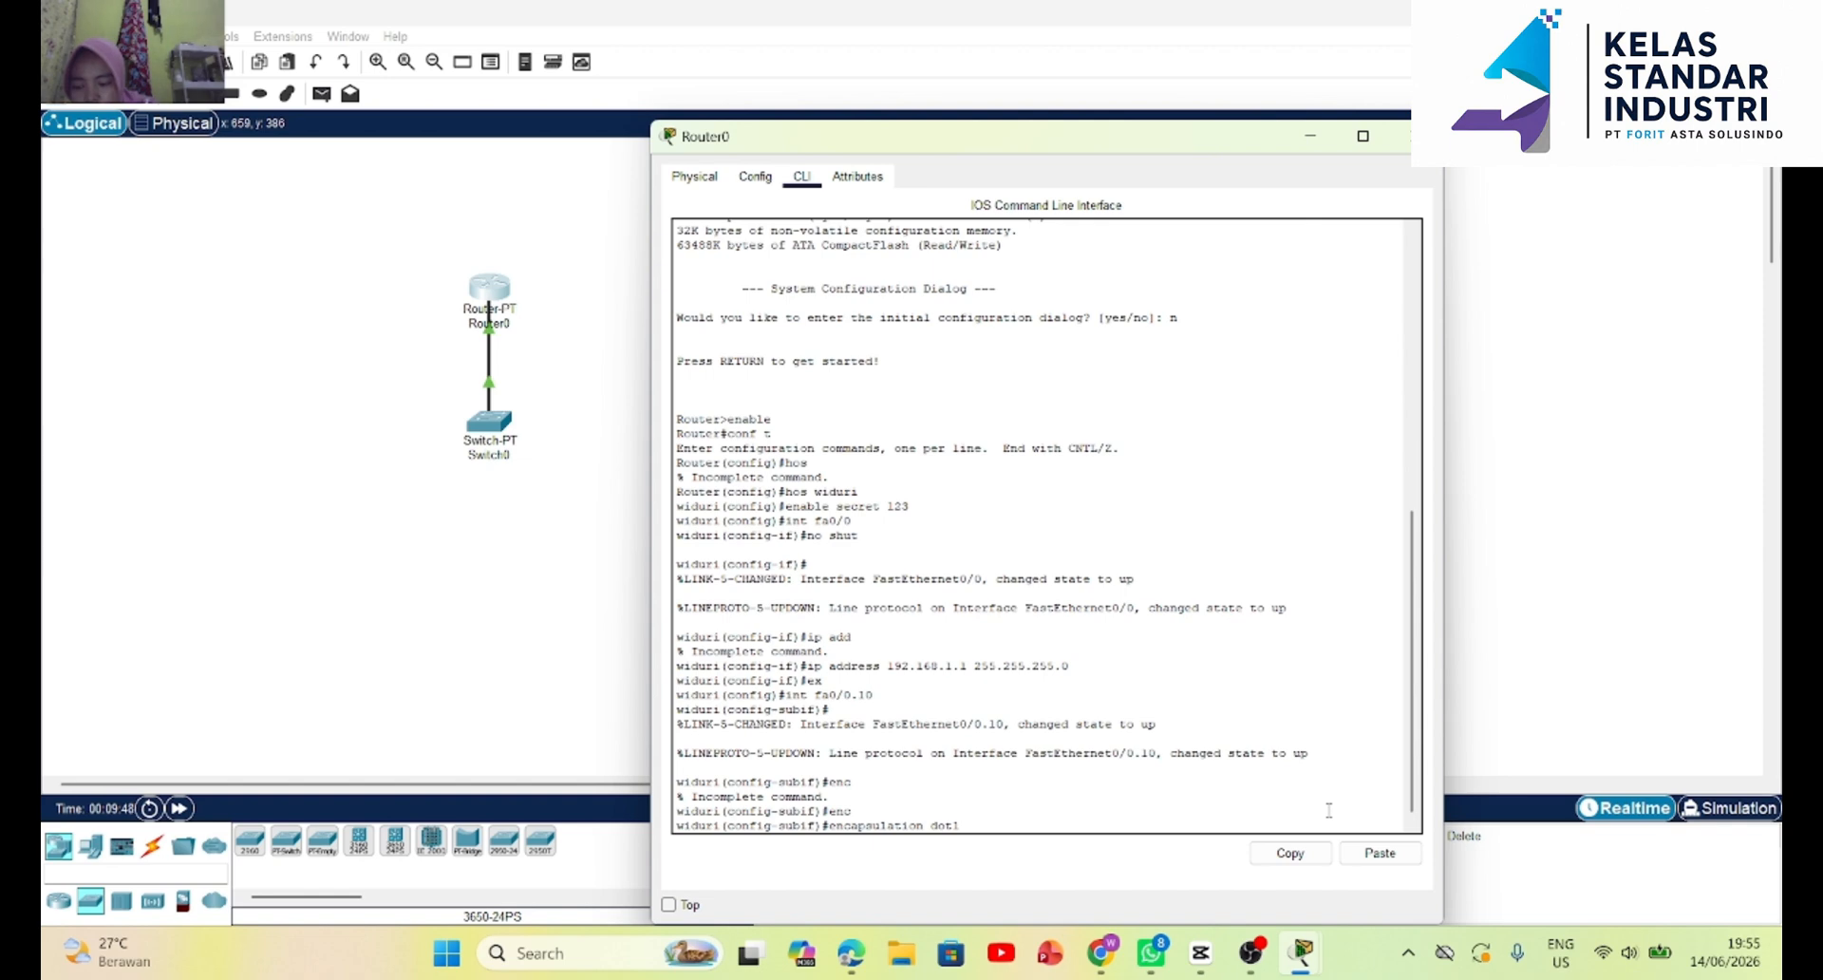
text(Q)
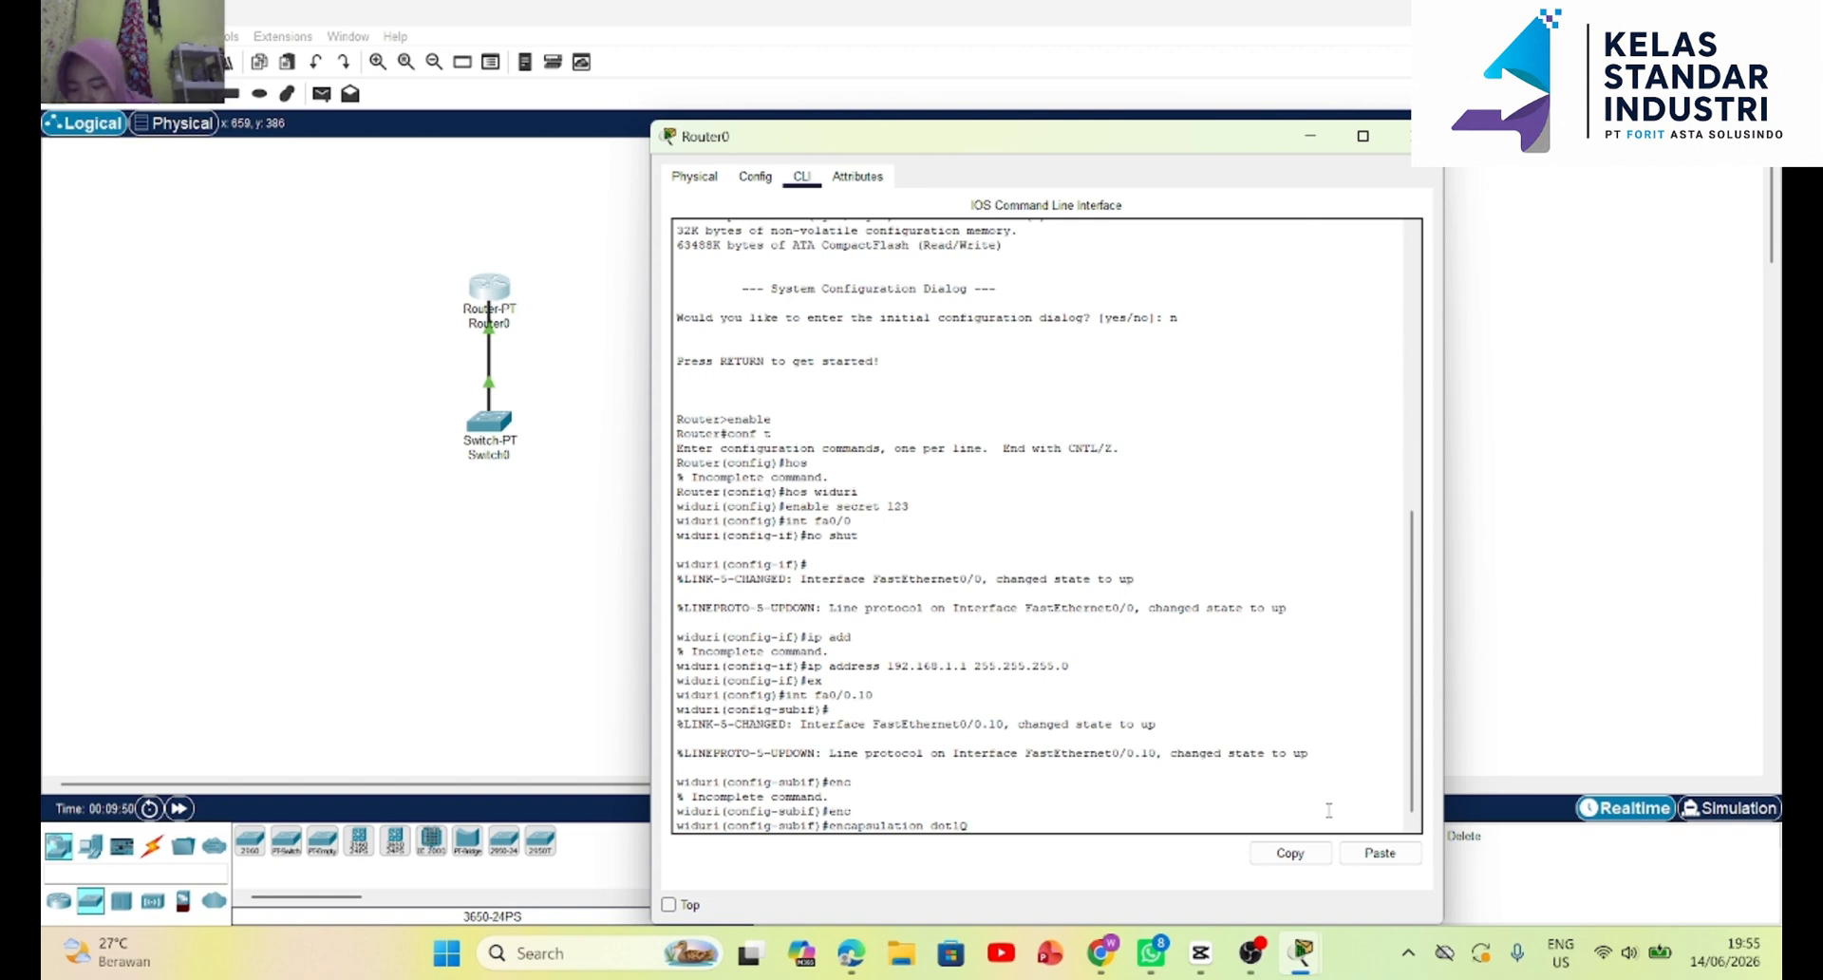
text( 10)
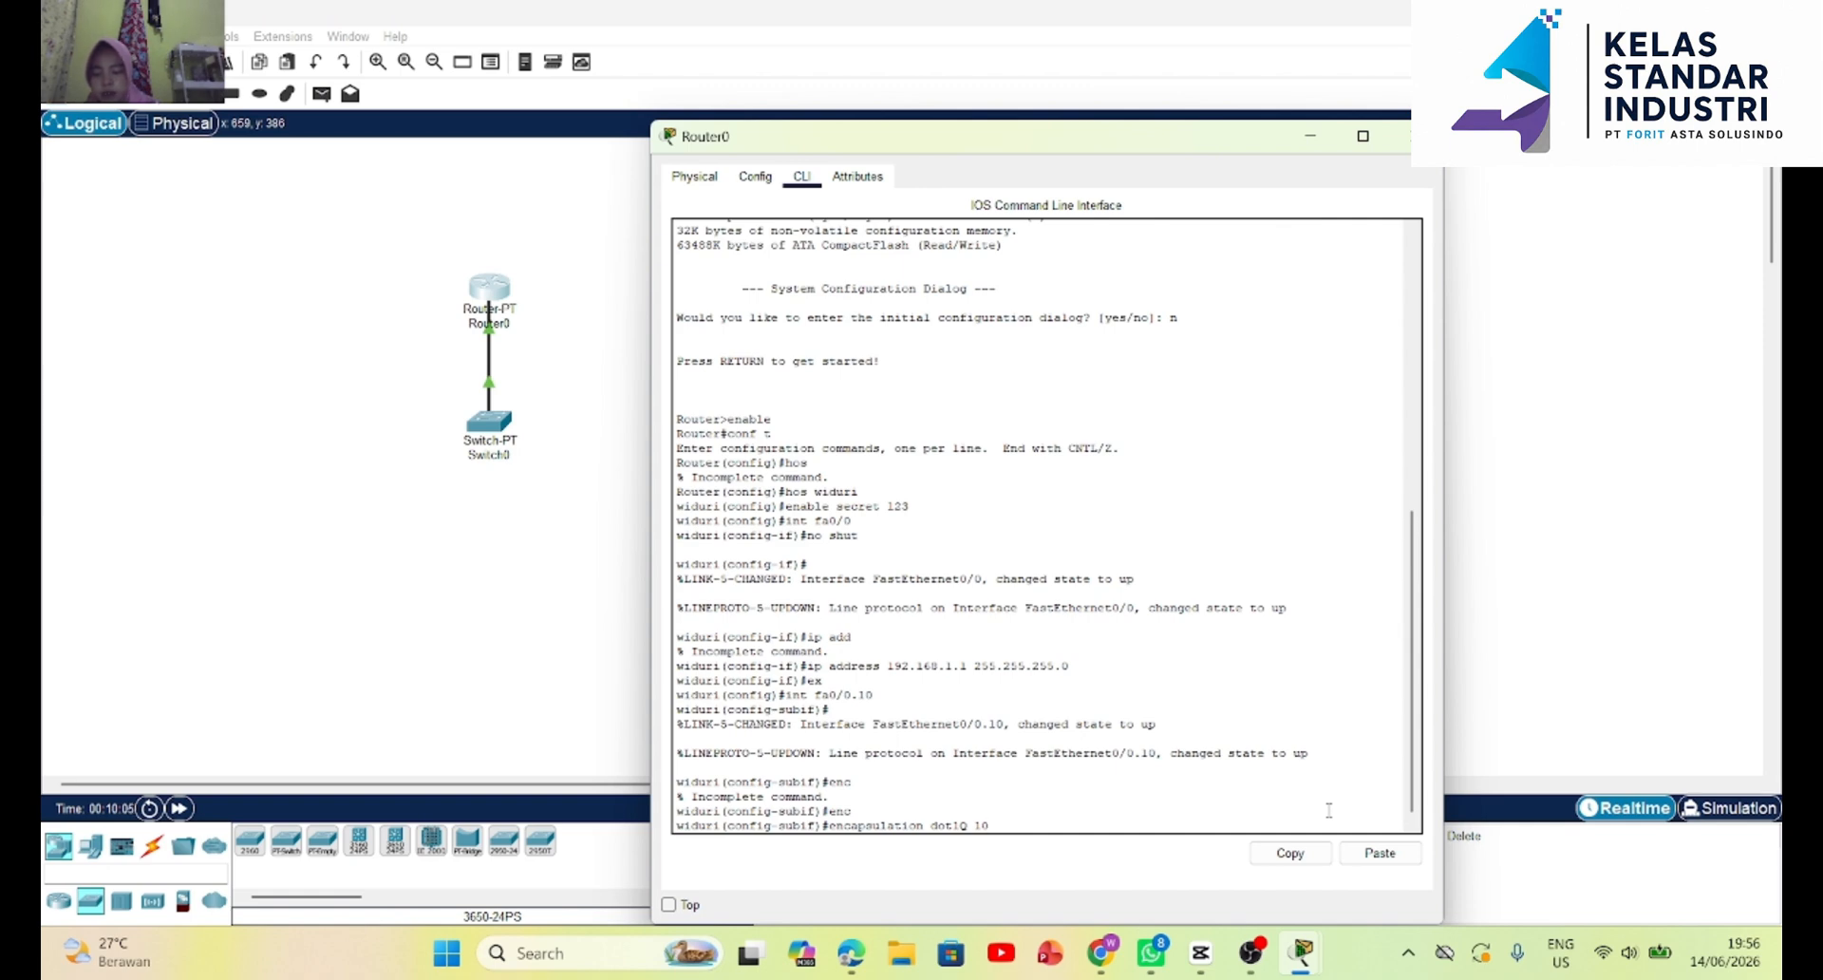
key(Return)
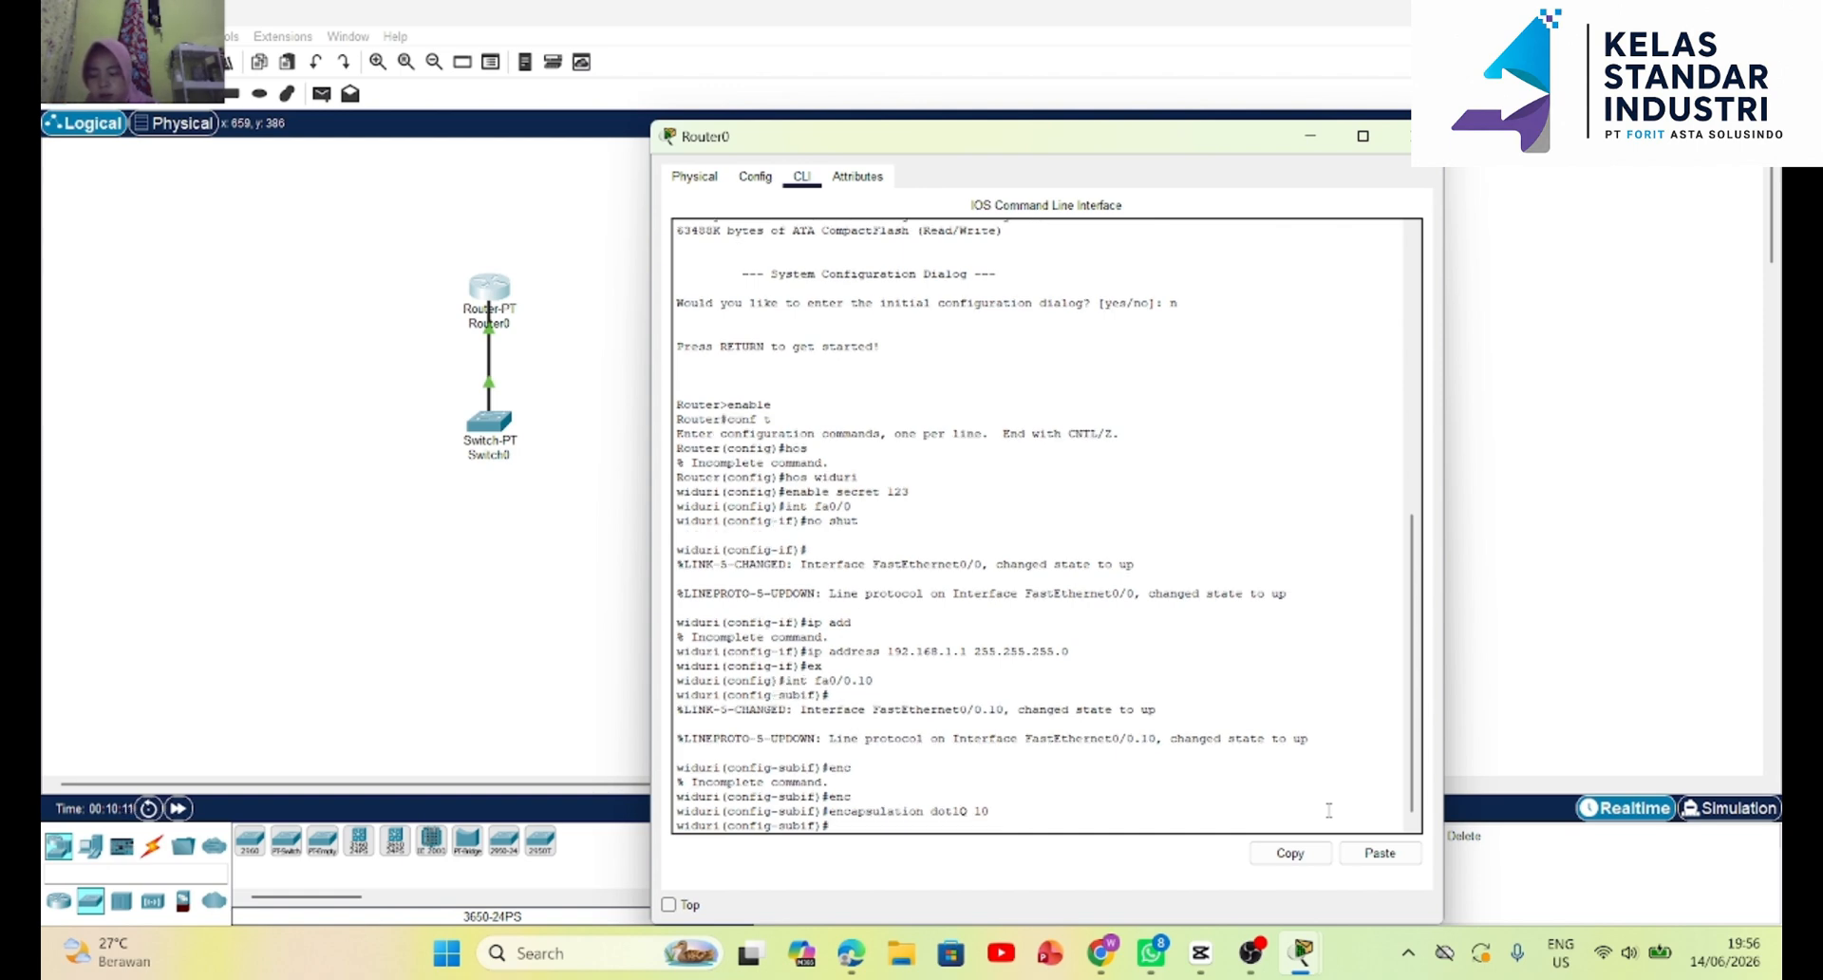
Assign IP address 10.10.10.10 with mask 255.255.255.252 to subinterface fa0/0.10 using the ip add command.
text(ip)
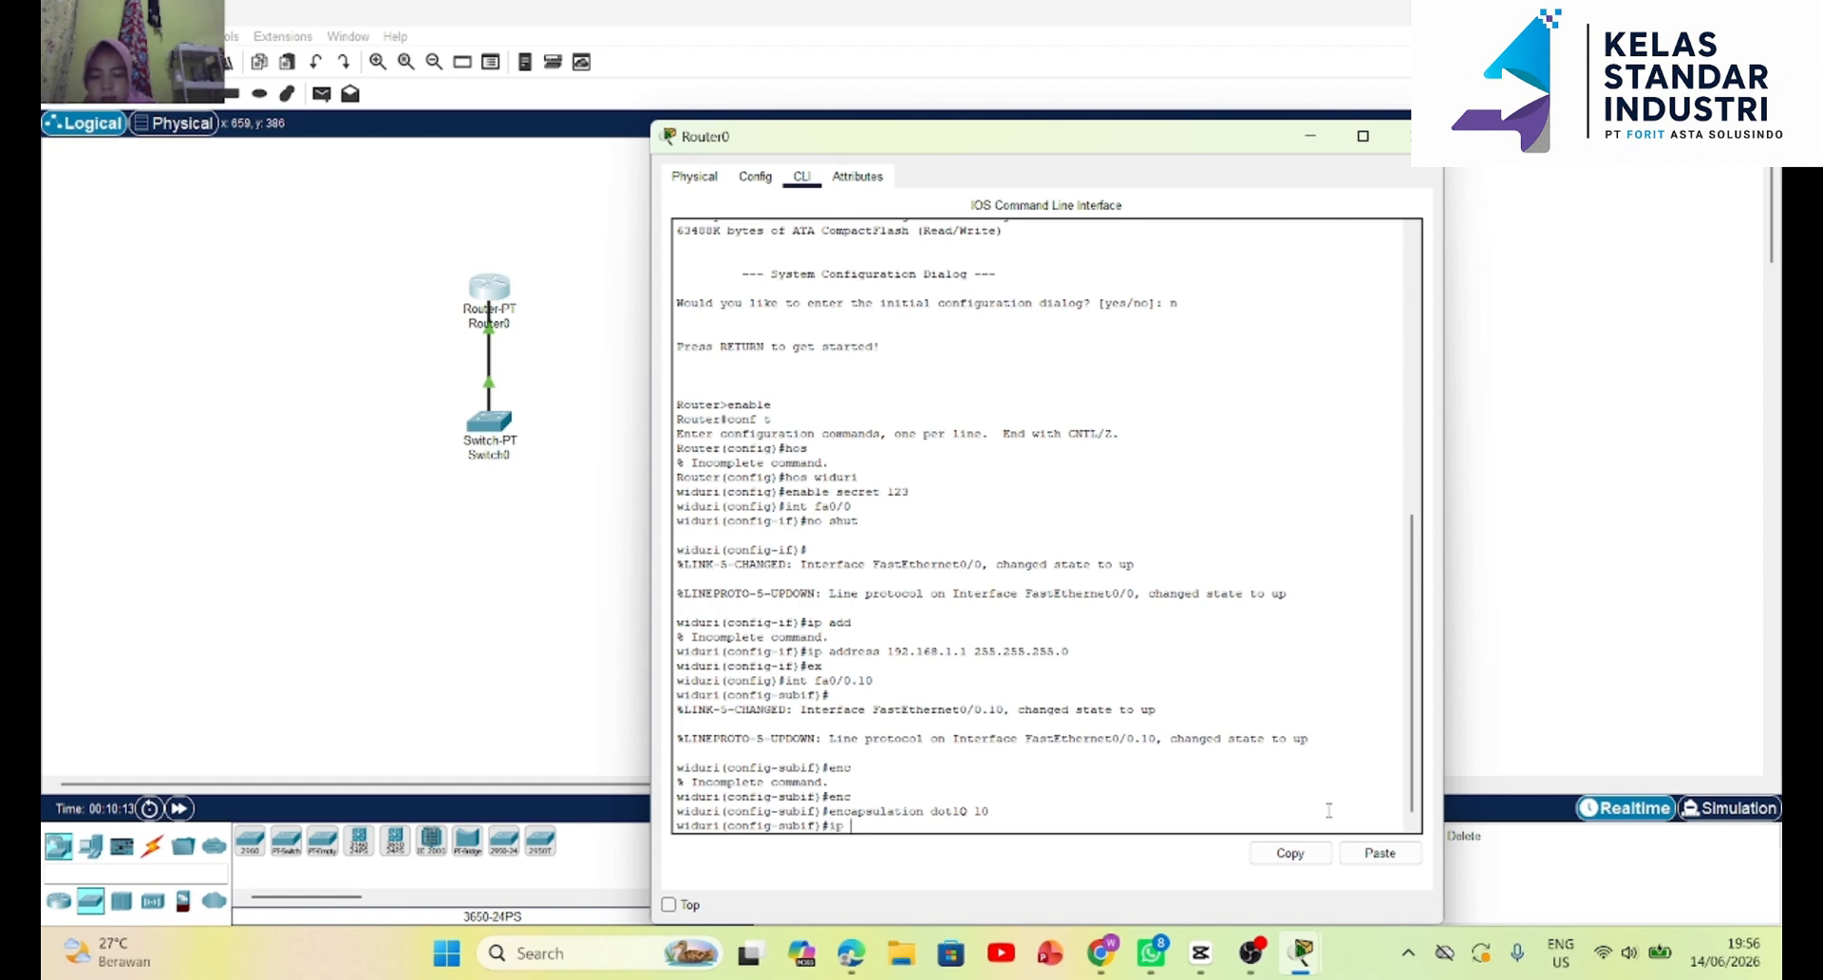
text( add)
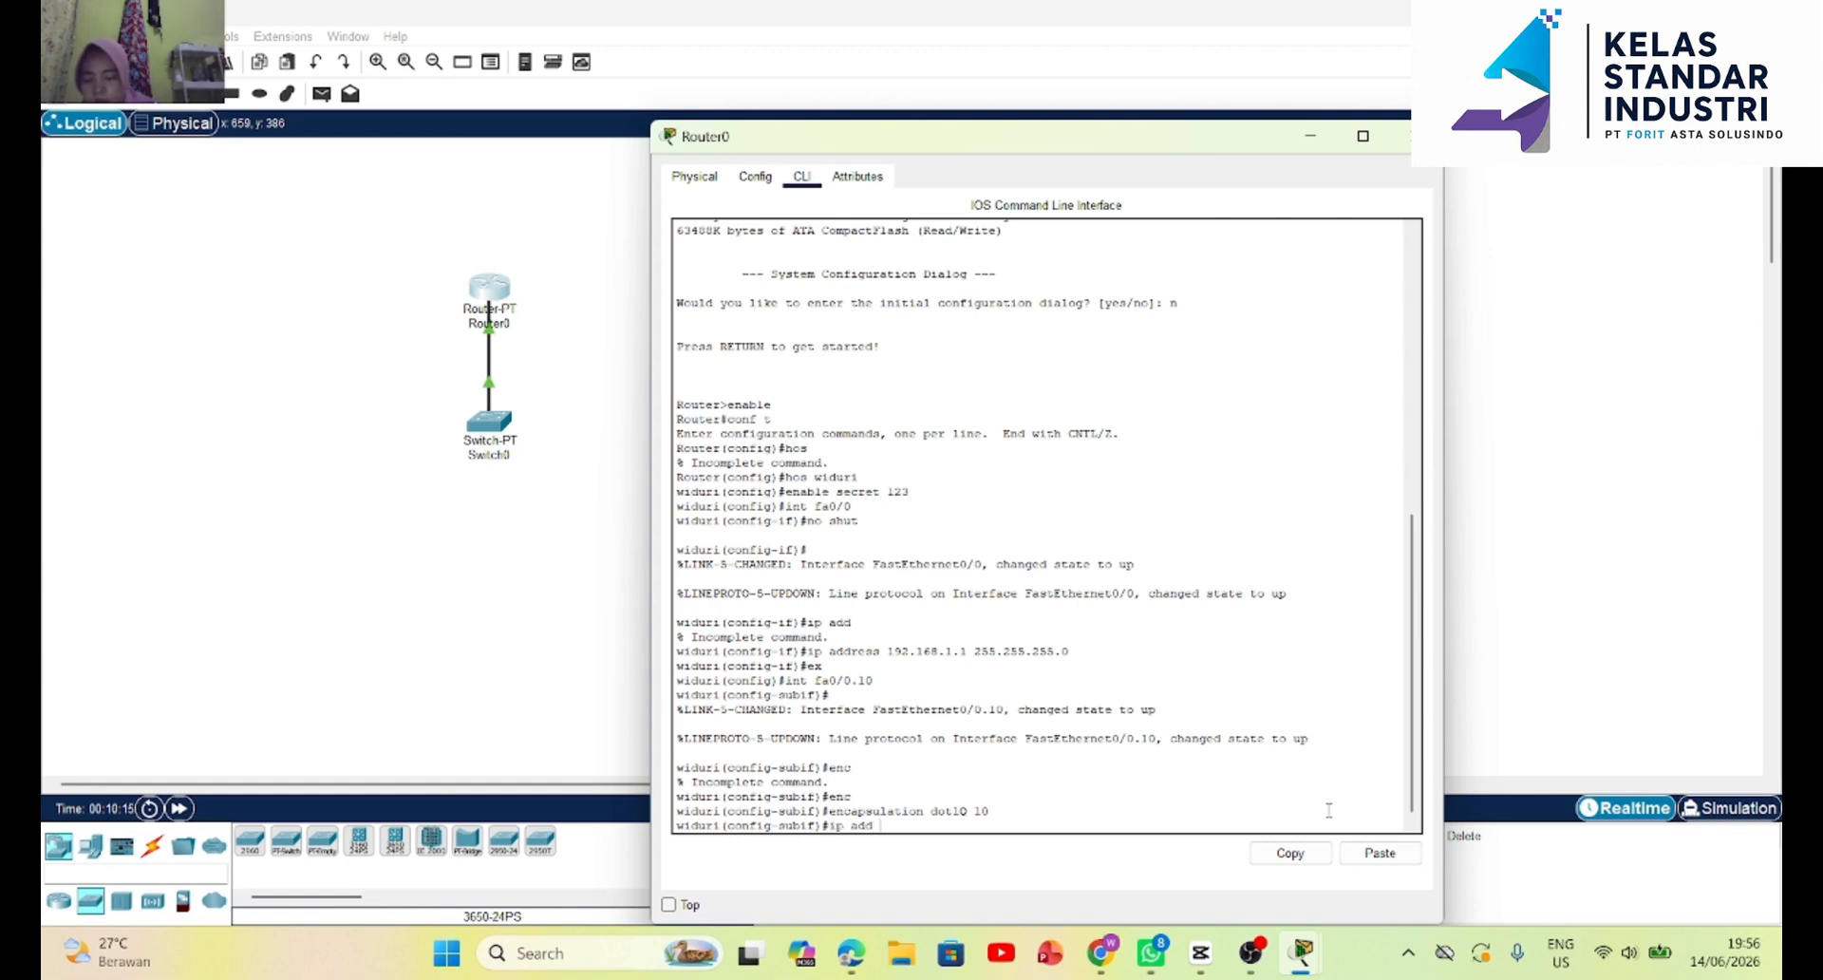
text( 1)
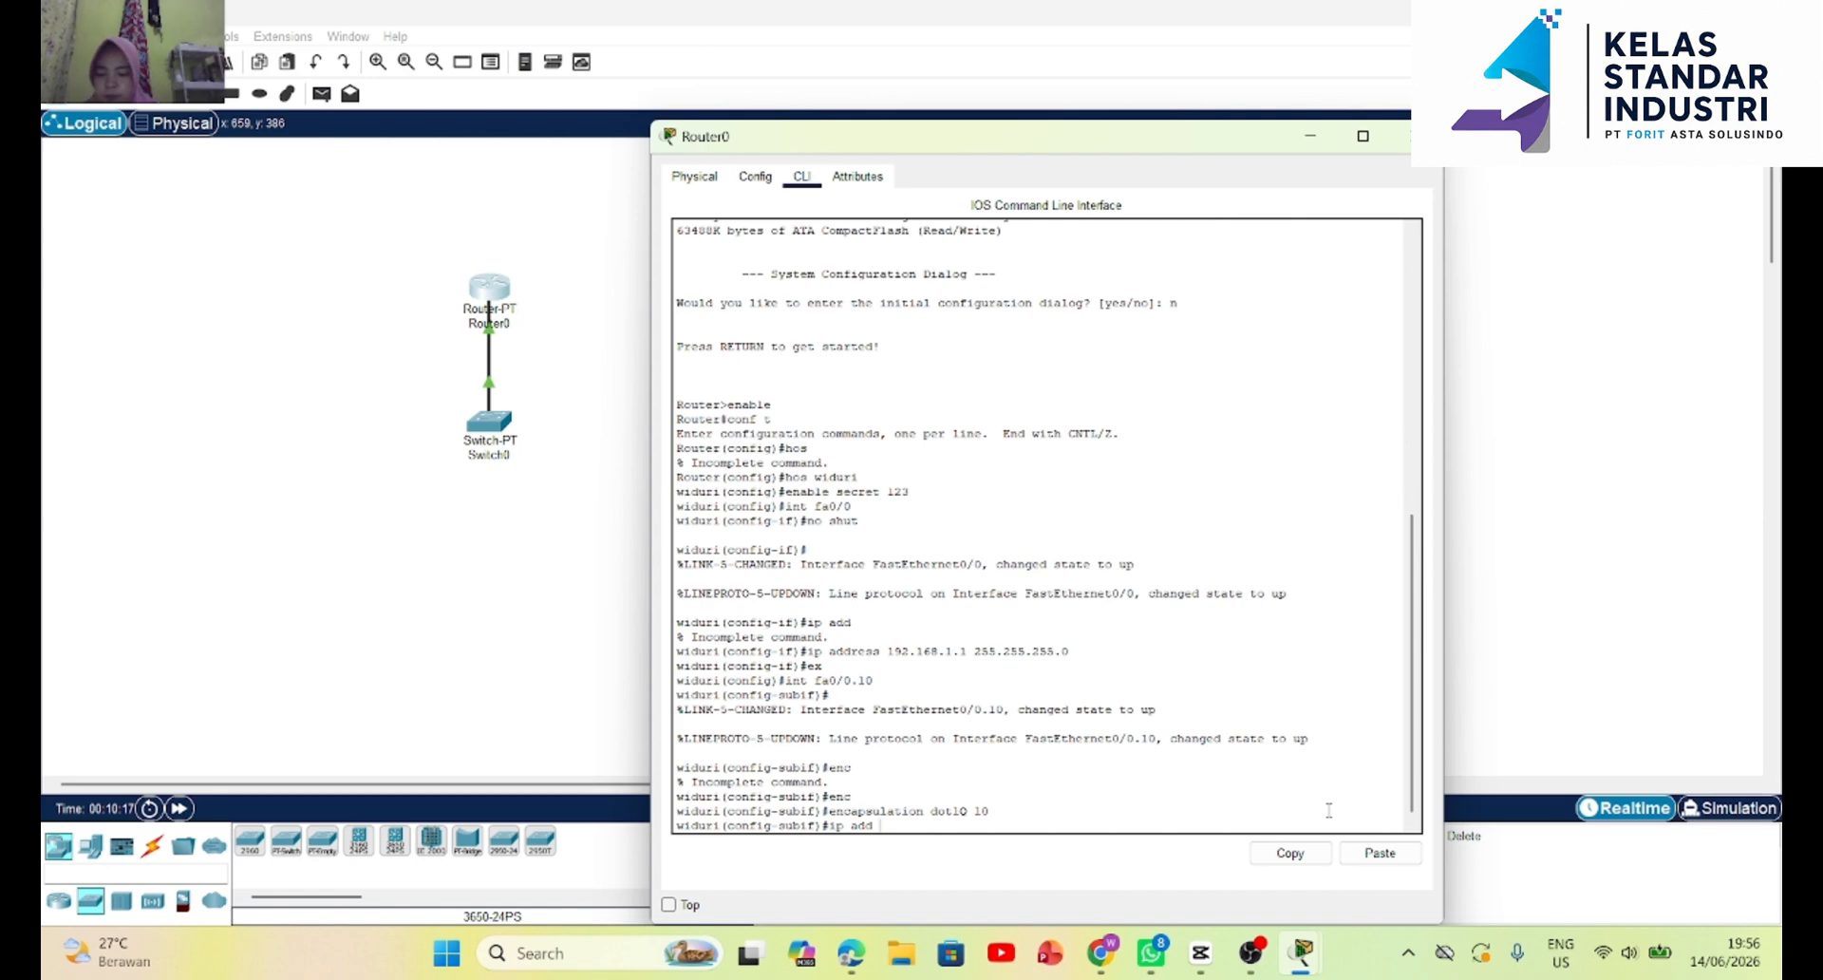
text(0.10)
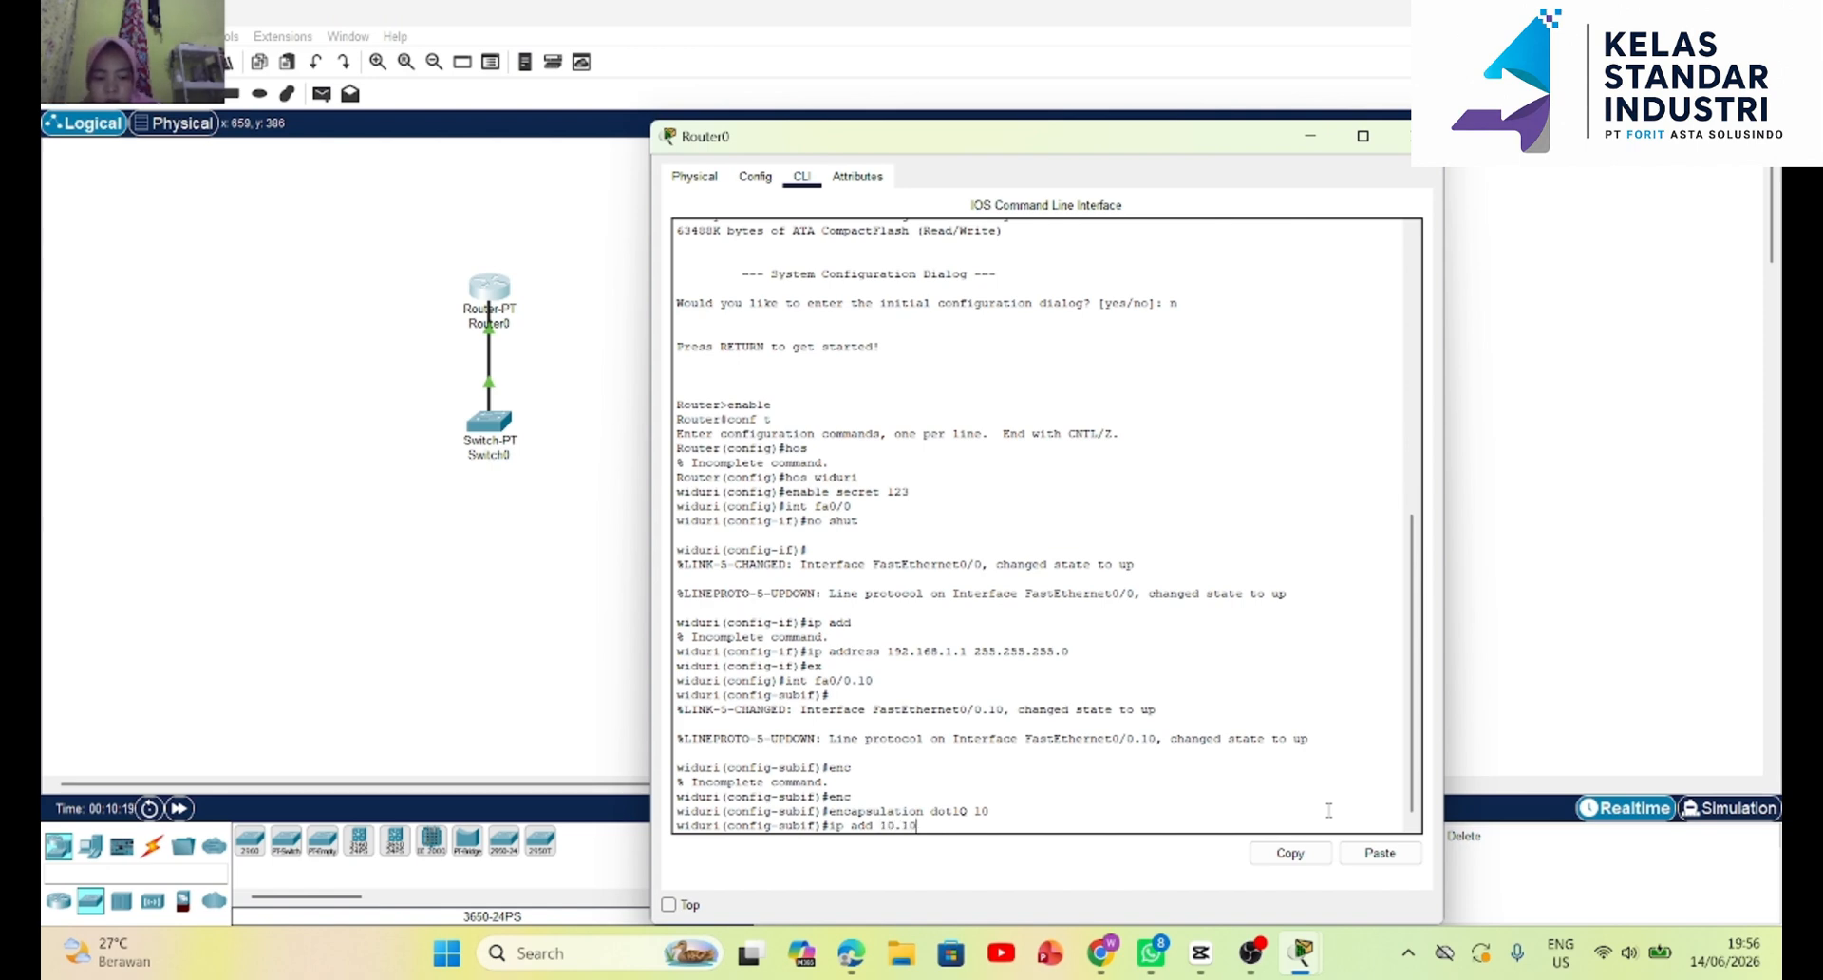
text(.10.10 255.)
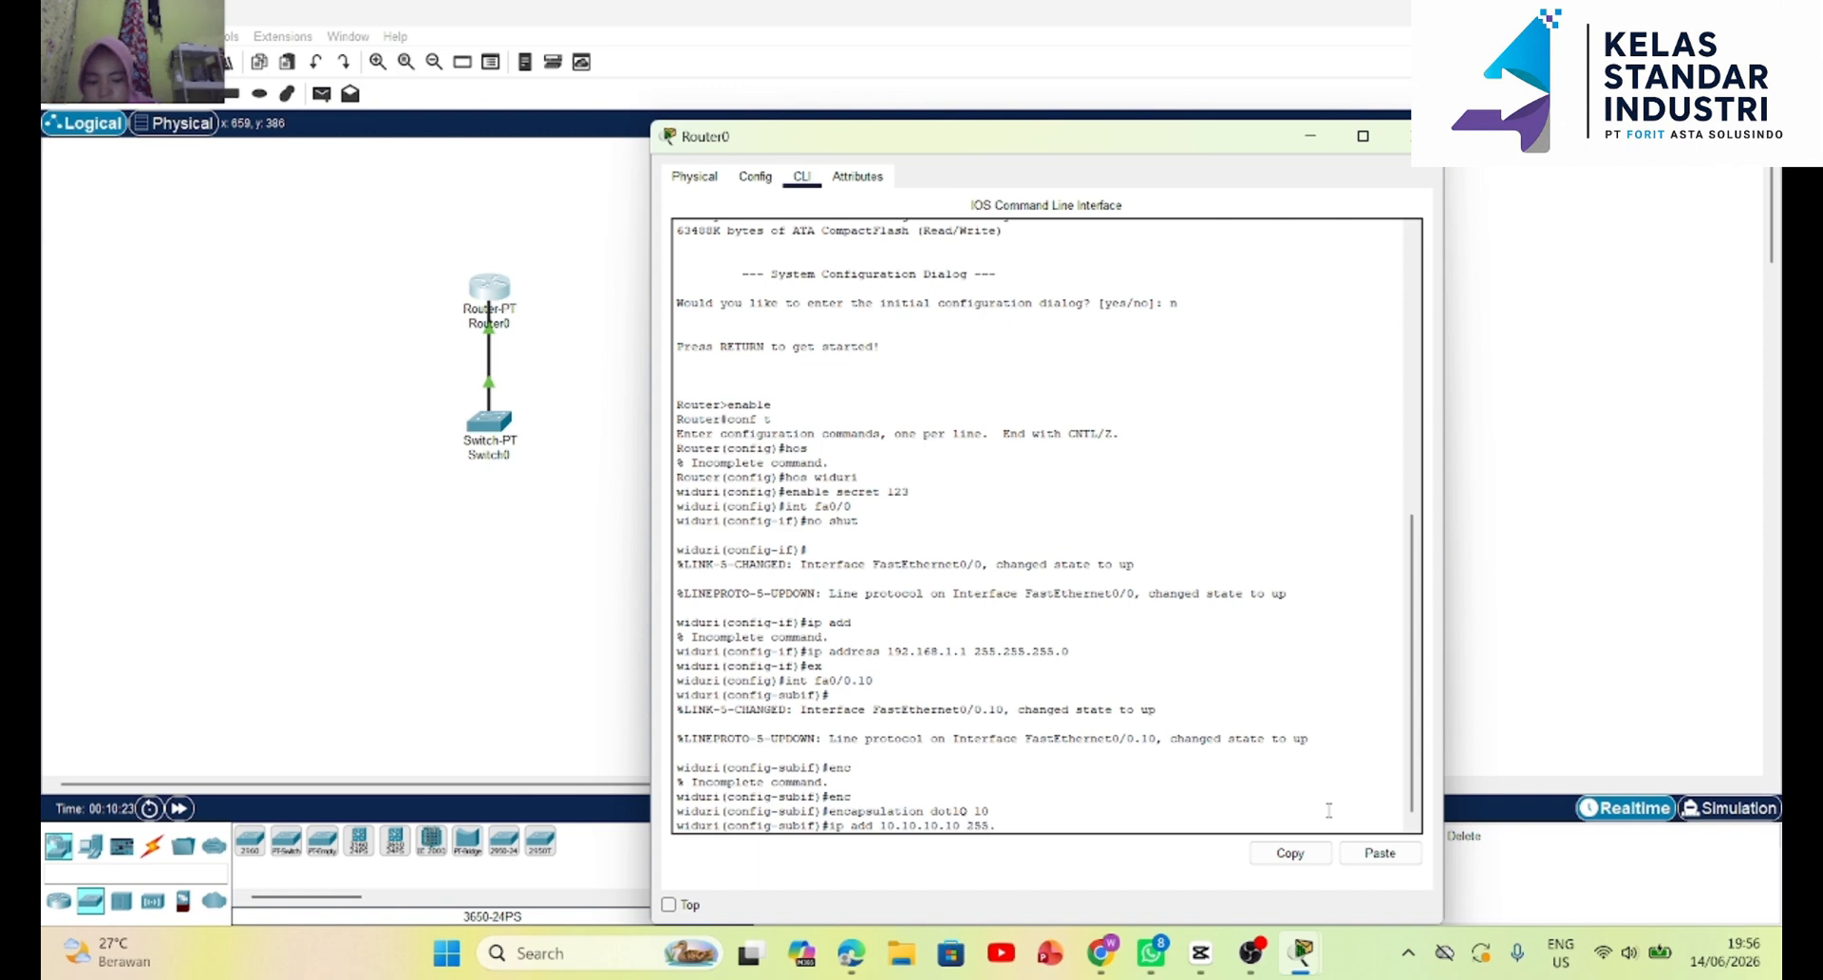
text(255.255.252)
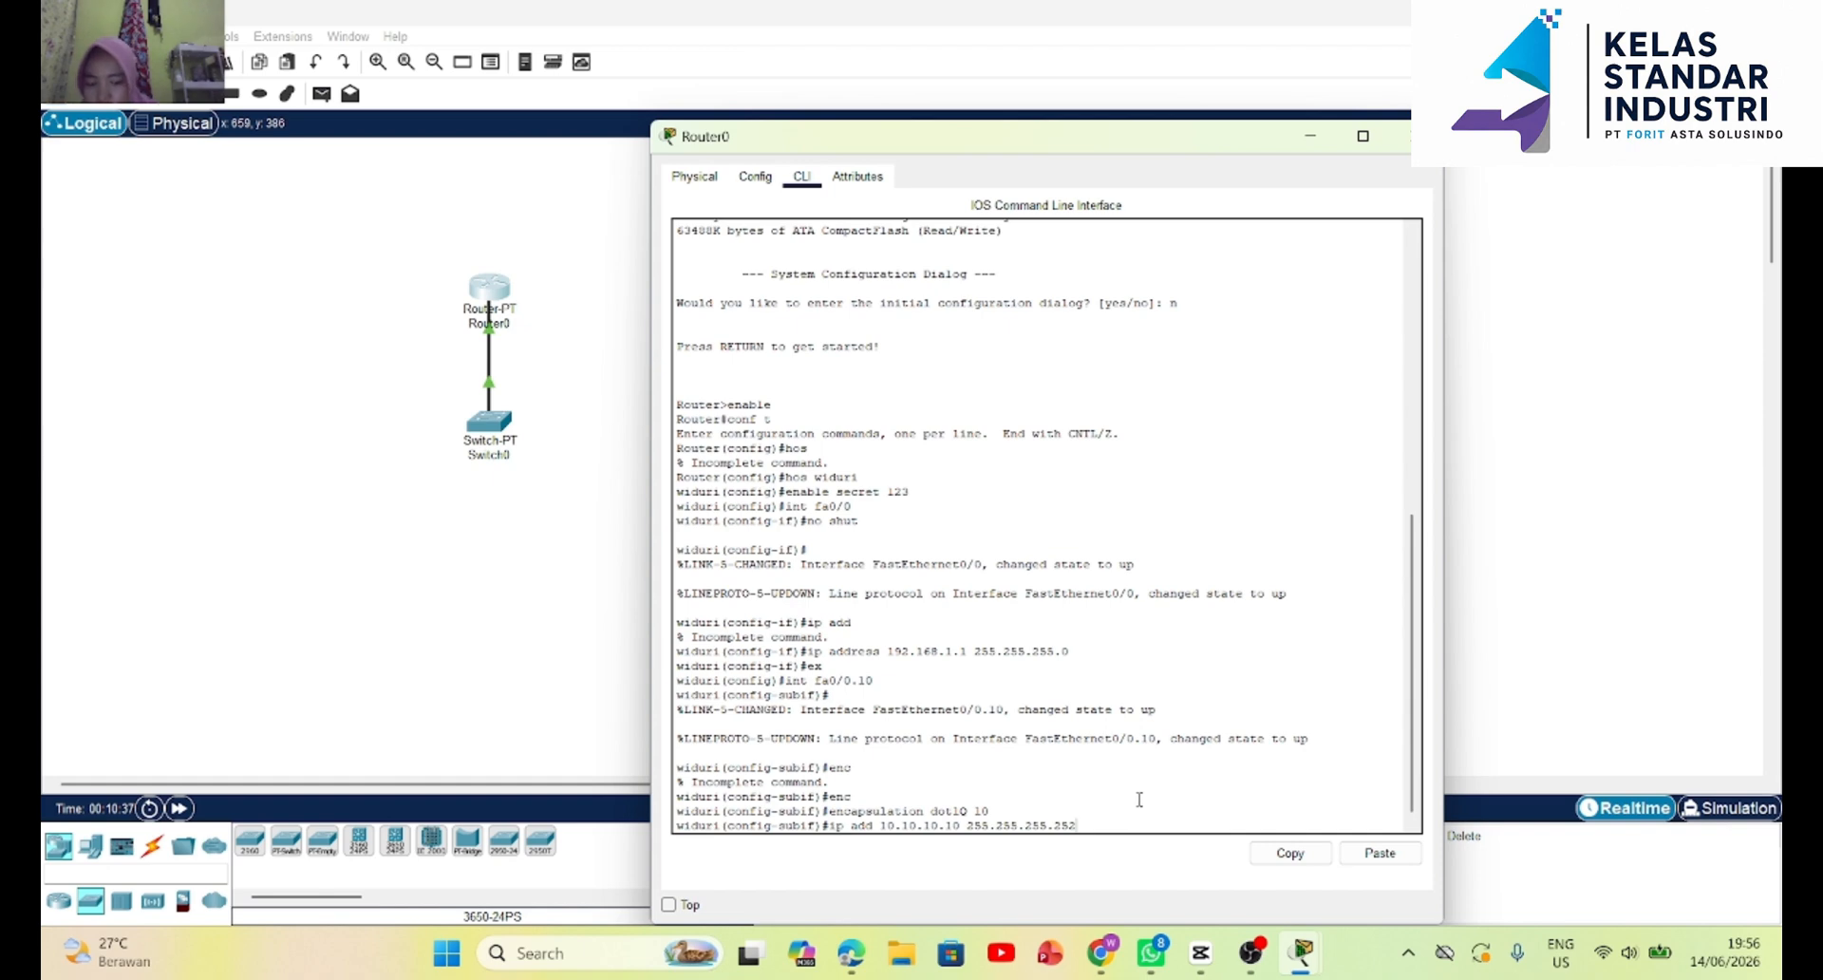
key(Return)
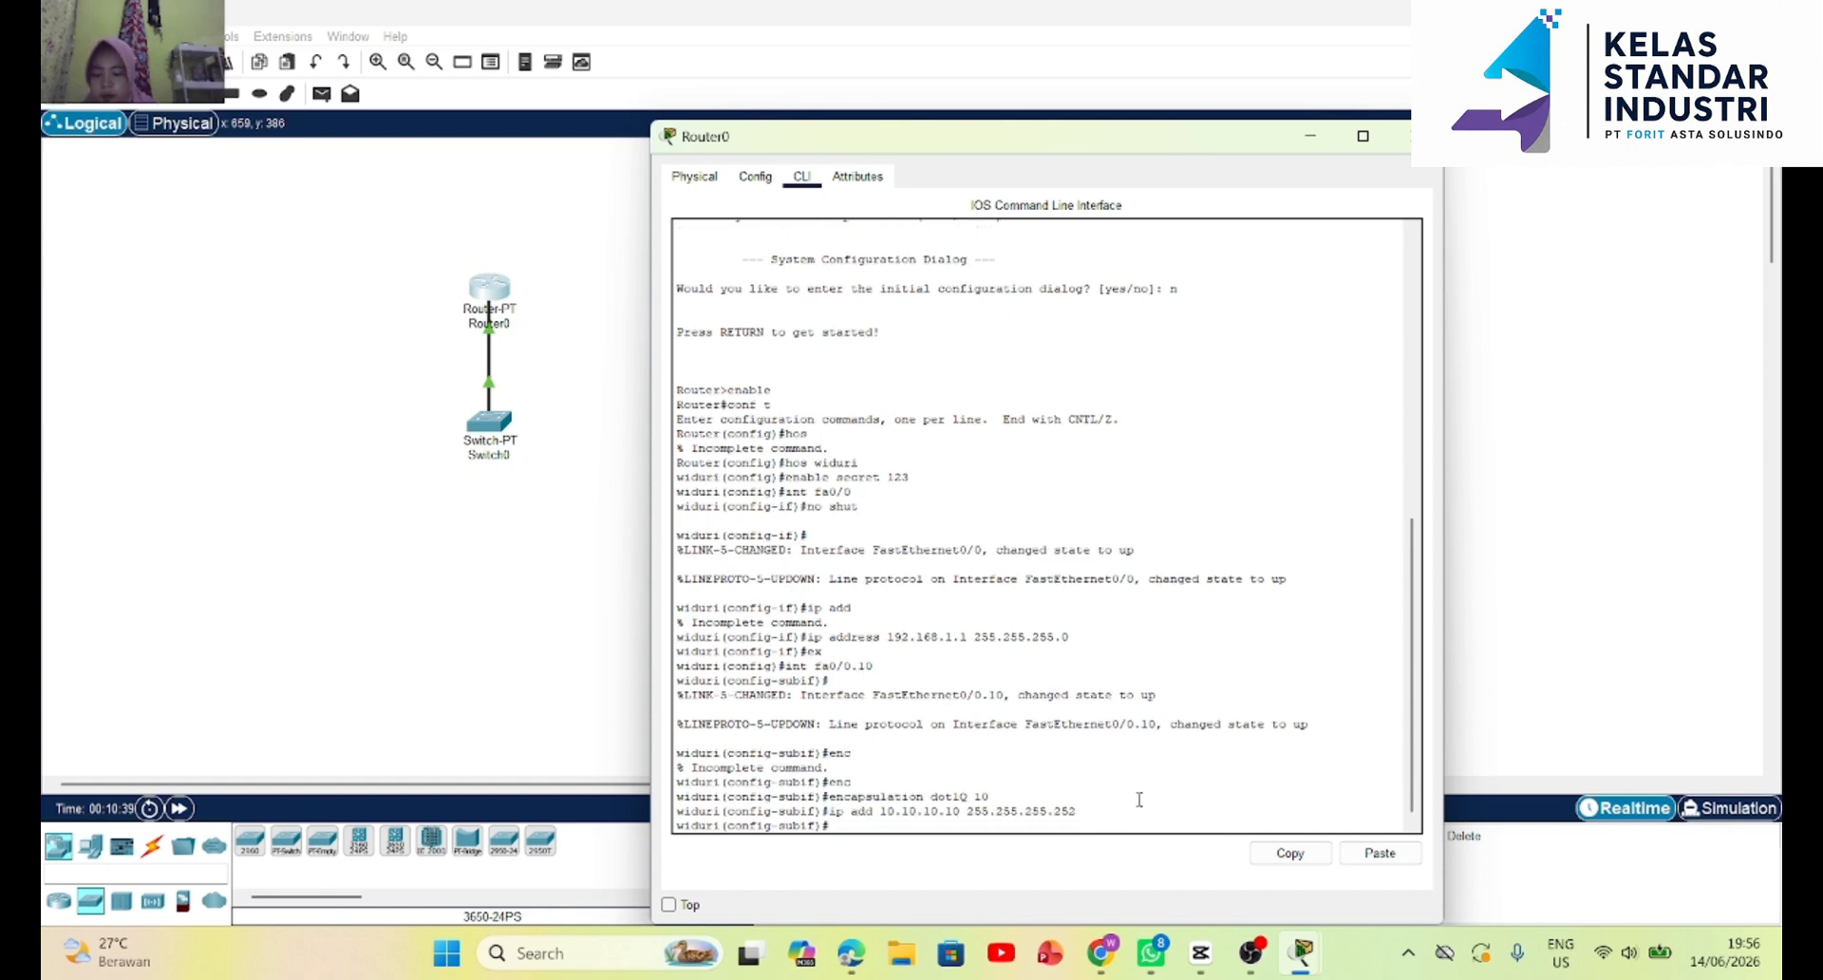